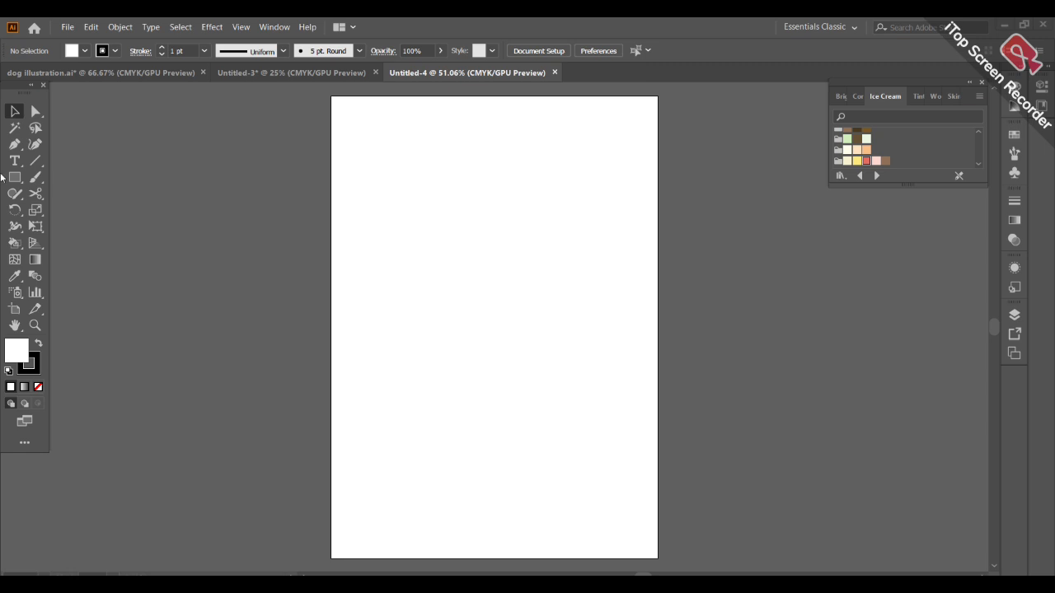
# - Place a line of placeholder point text near the top of the artboard and enlarge it to about 106 pt, nearly spanning the page width
pyautogui.click(15, 161)
pyautogui.click(13, 161)
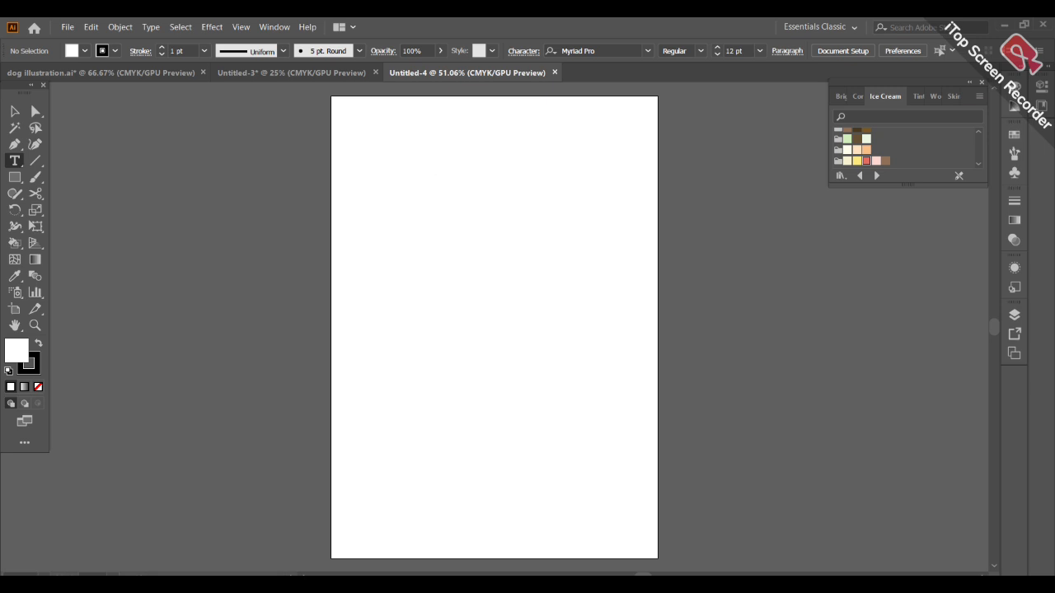
pyautogui.click(433, 179)
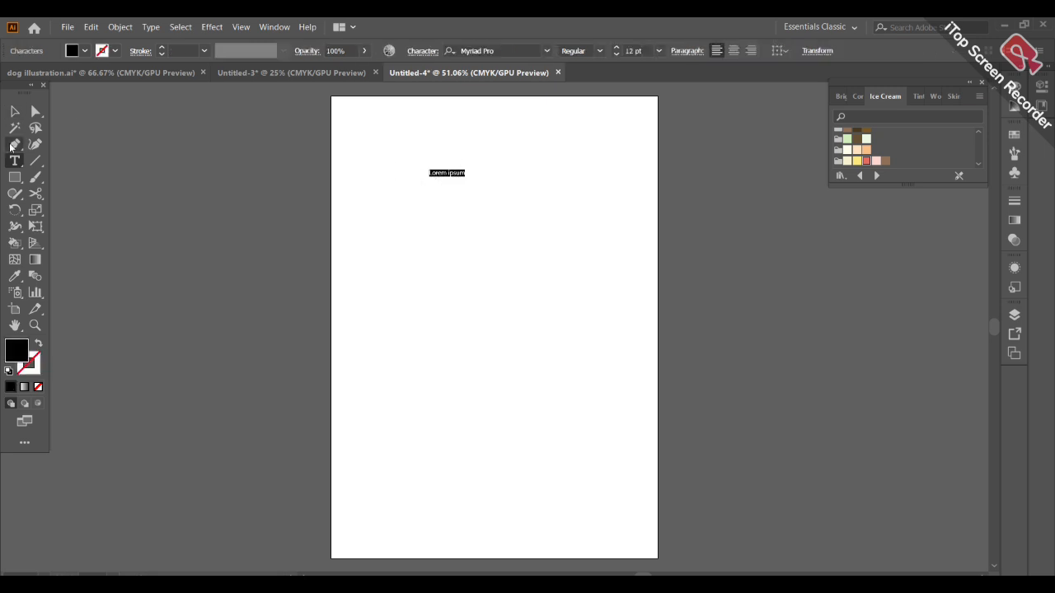
pyautogui.click(16, 113)
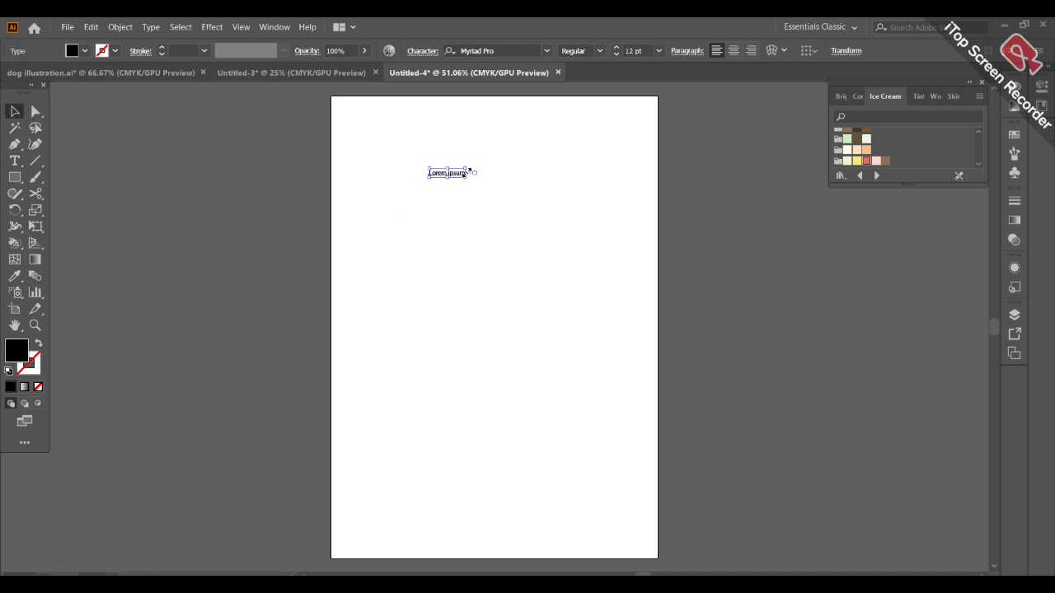
pyautogui.press('shift')
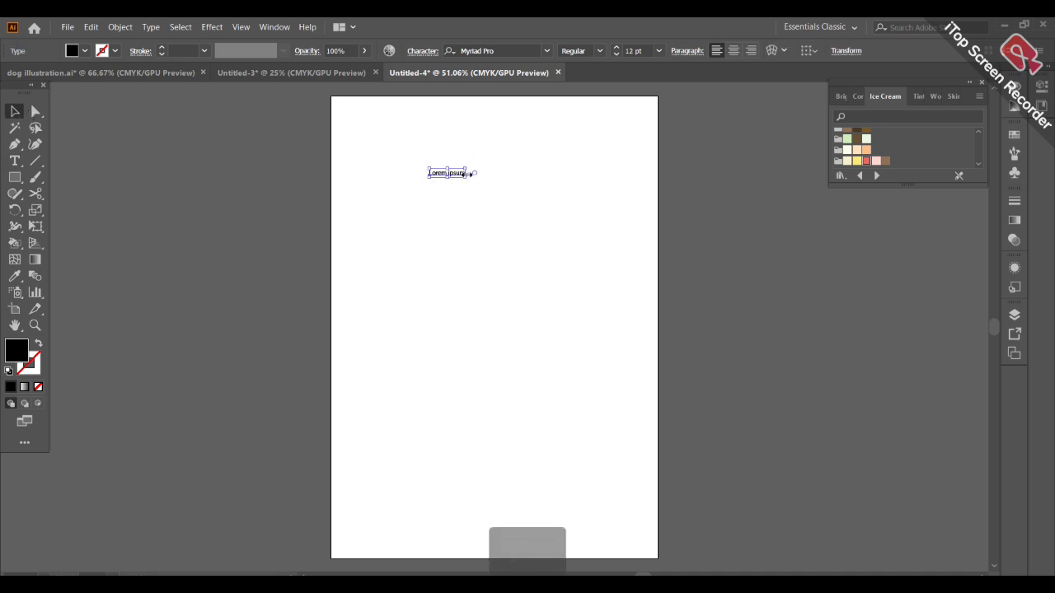
pyautogui.moveTo(470, 174); pyautogui.dragTo(674, 204)
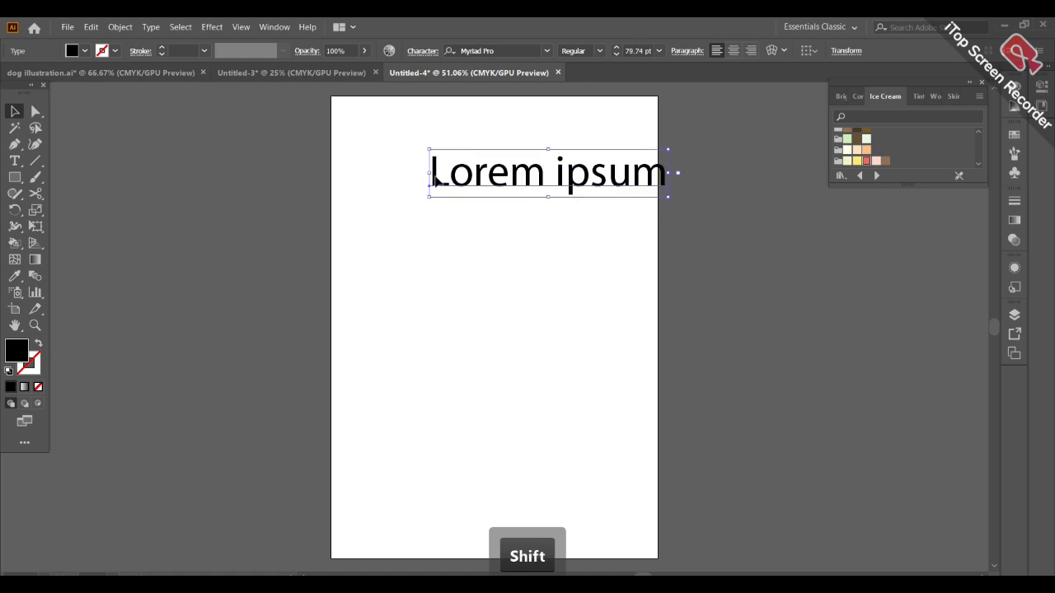
pyautogui.moveTo(429, 173); pyautogui.dragTo(393, 197)
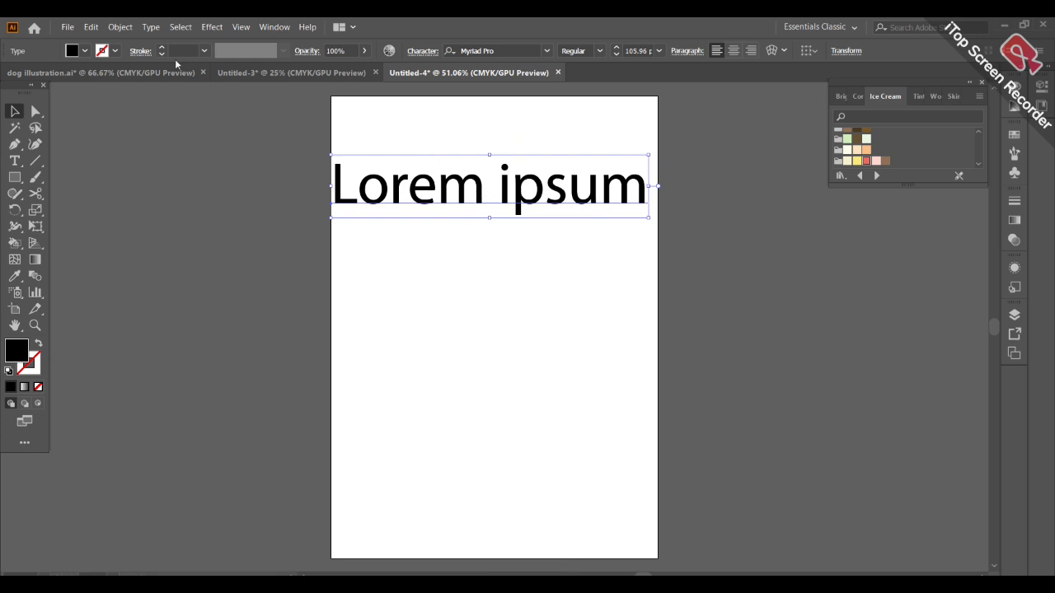
# - Replace the large placeholder line with the text "This is text"
pyautogui.doubleClick(645, 201)
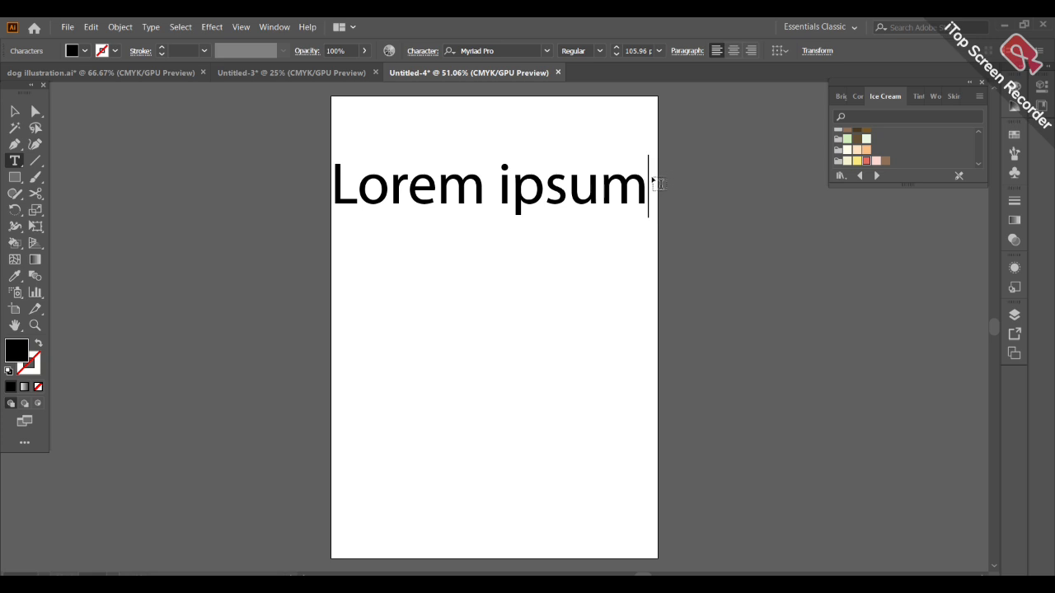
pyautogui.press('BackSpace')
pyautogui.press('BackSpace')
pyautogui.press('BackSpace')
pyautogui.press('BackSpace')
pyautogui.press('BackSpace')
pyautogui.press('BackSpace')
pyautogui.press('BackSpace')
pyautogui.press('BackSpace')
pyautogui.press('BackSpace')
pyautogui.press('BackSpace')
pyautogui.press('BackSpace')
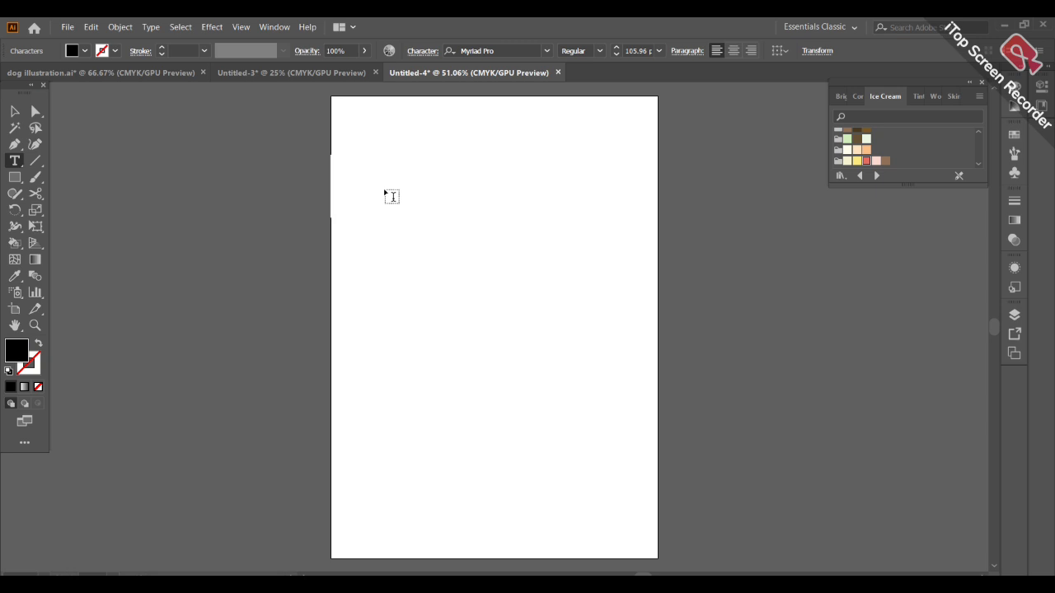
pyautogui.write('th')
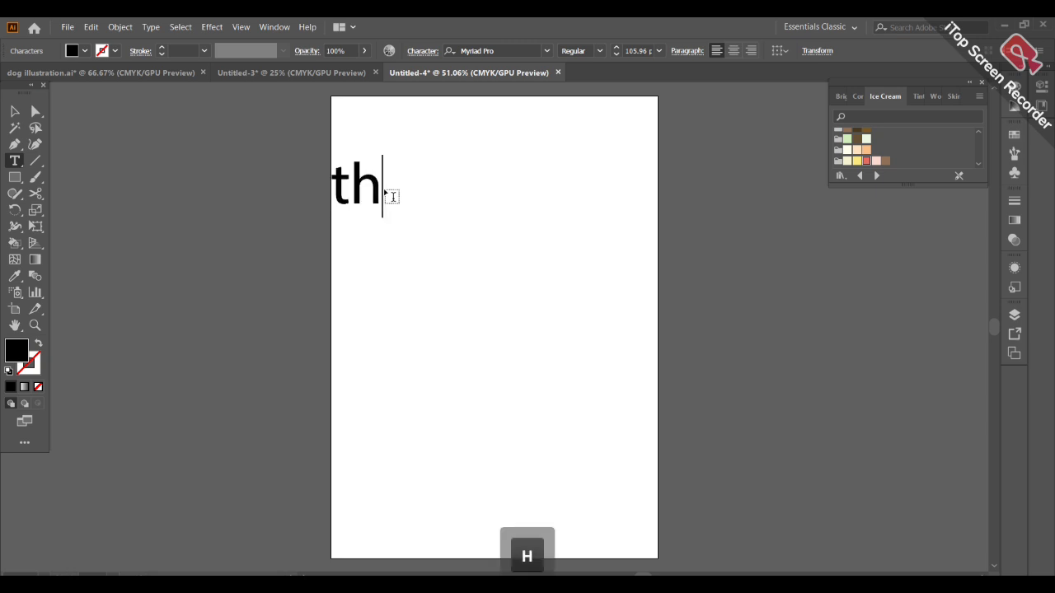
pyautogui.press('BackSpace')
pyautogui.press('BackSpace')
pyautogui.press('capslock')
pyautogui.write('T')
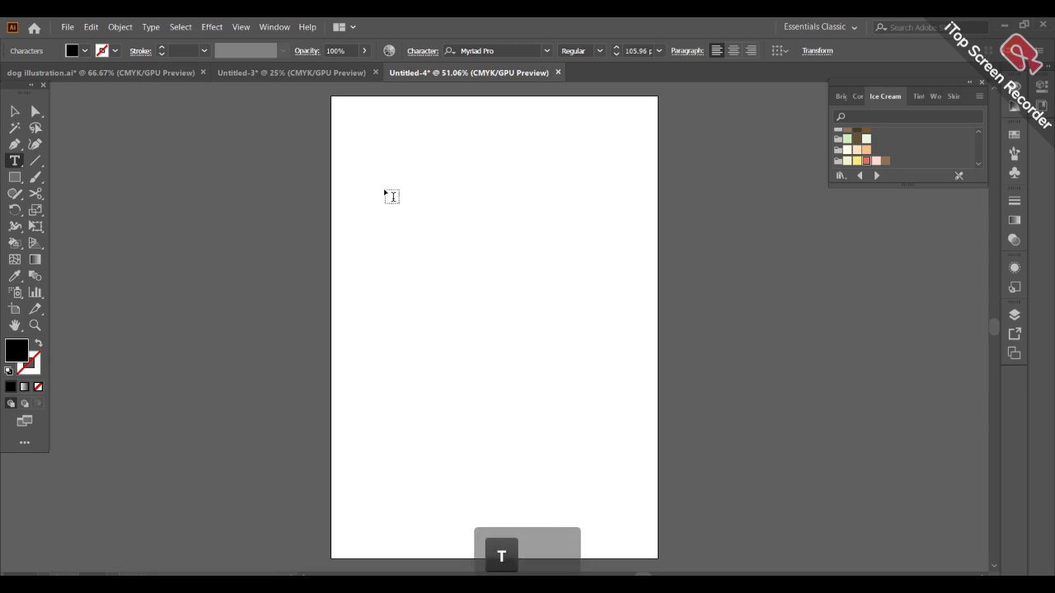
pyautogui.press('capslock')
pyautogui.write('his ')
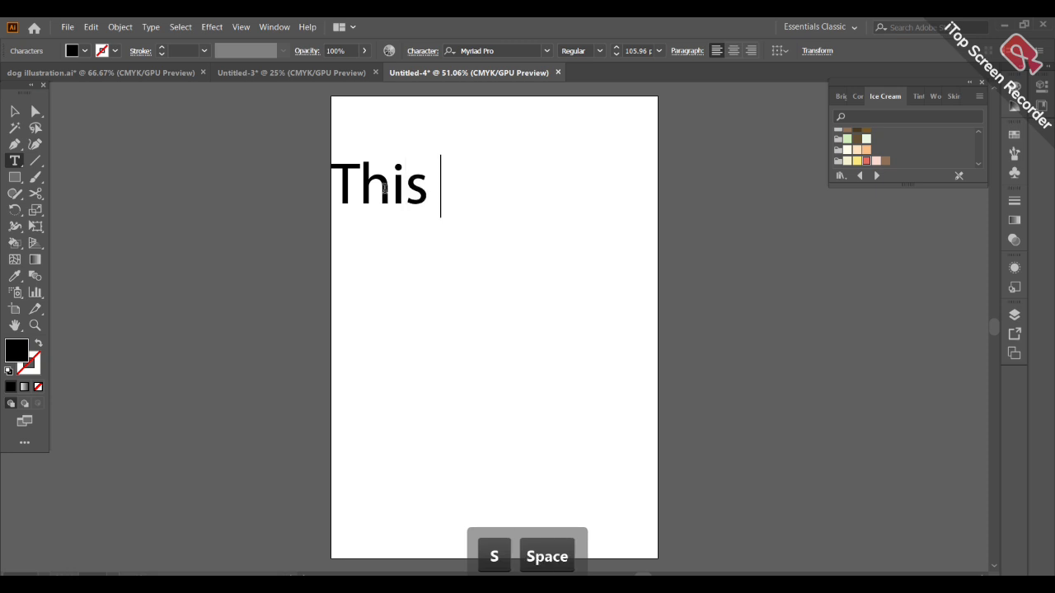
pyautogui.write('is text')
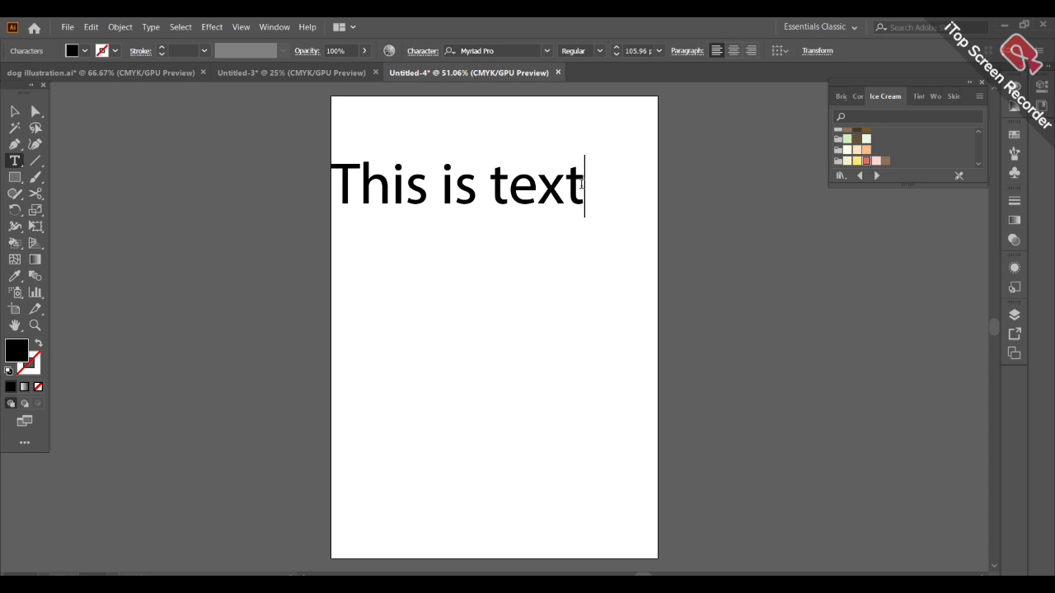
# - Move the "This is text" heading slightly inward from the artboard's left edge and a little higher, then deselect it
pyautogui.click(13, 113)
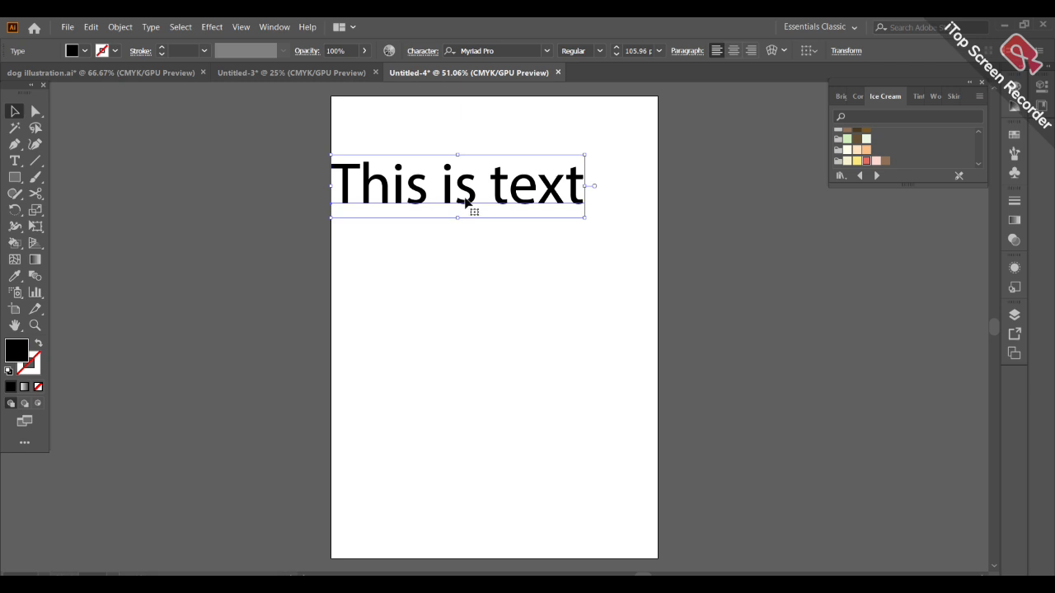
pyautogui.click(485, 257)
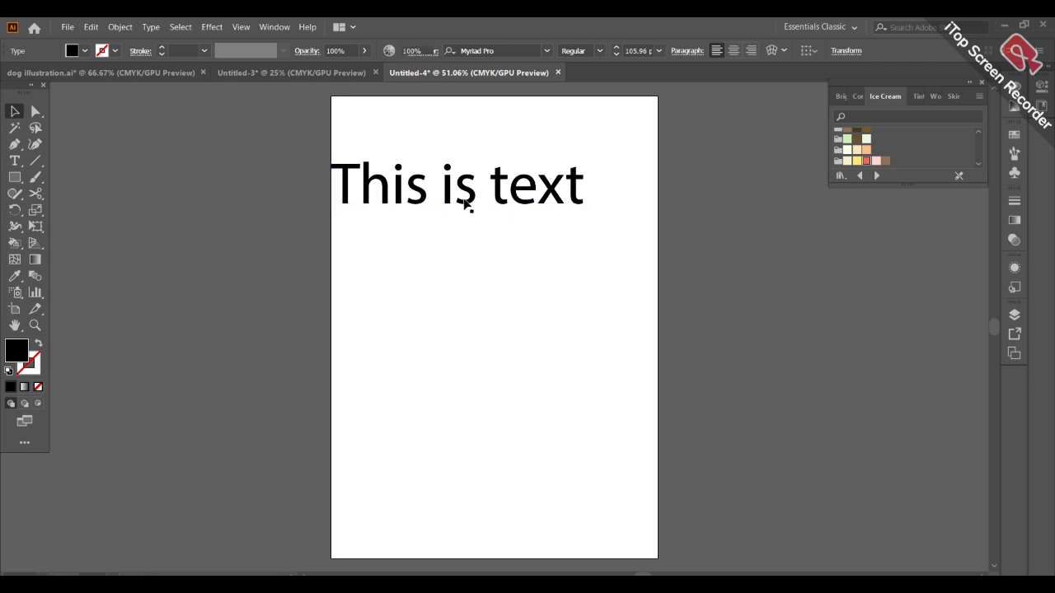
pyautogui.moveTo(469, 204)
pyautogui.mouseDown()
pyautogui.moveTo(517, 201)
pyautogui.moveTo(472, 202)
pyautogui.moveTo(485, 196)
pyautogui.moveTo(484, 212)
pyautogui.moveTo(487, 197)
pyautogui.mouseUp()
pyautogui.click(248, 195)
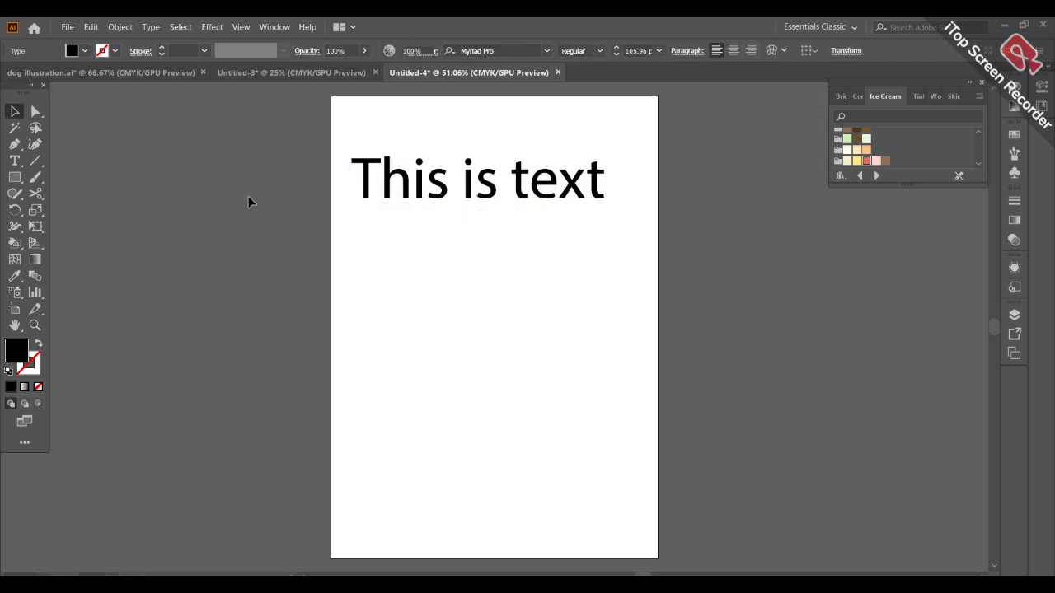
pyautogui.click(7, 162)
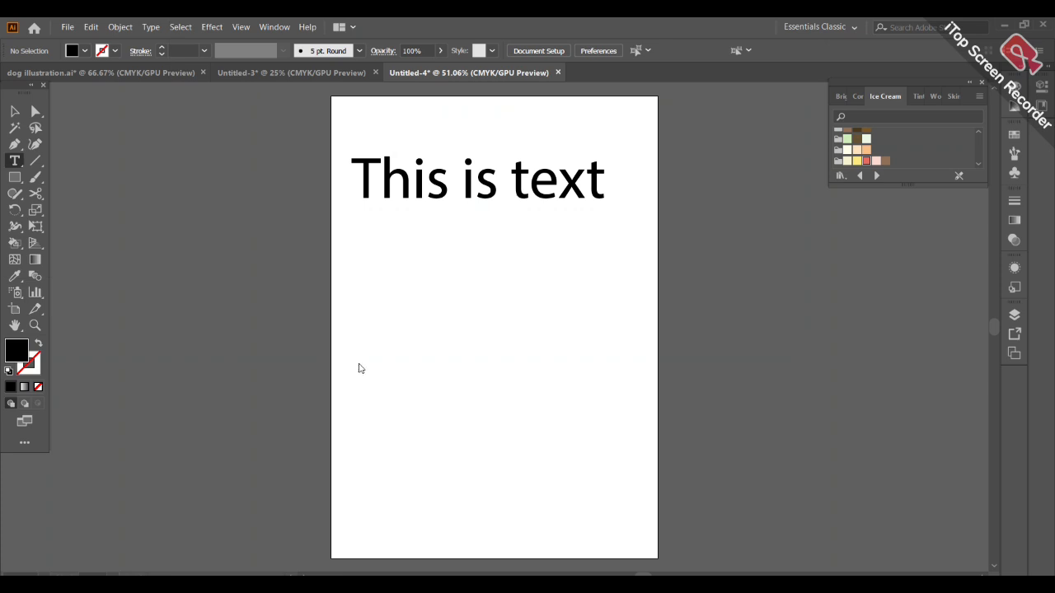
pyautogui.click(351, 238)
pyautogui.moveTo(388, 286)
pyautogui.mouseDown()
pyautogui.moveTo(382, 306)
pyautogui.moveTo(378, 288)
pyautogui.mouseUp()
pyautogui.hotkey('ctrl', 'z')
pyautogui.hotkey('ctrl', 'z')
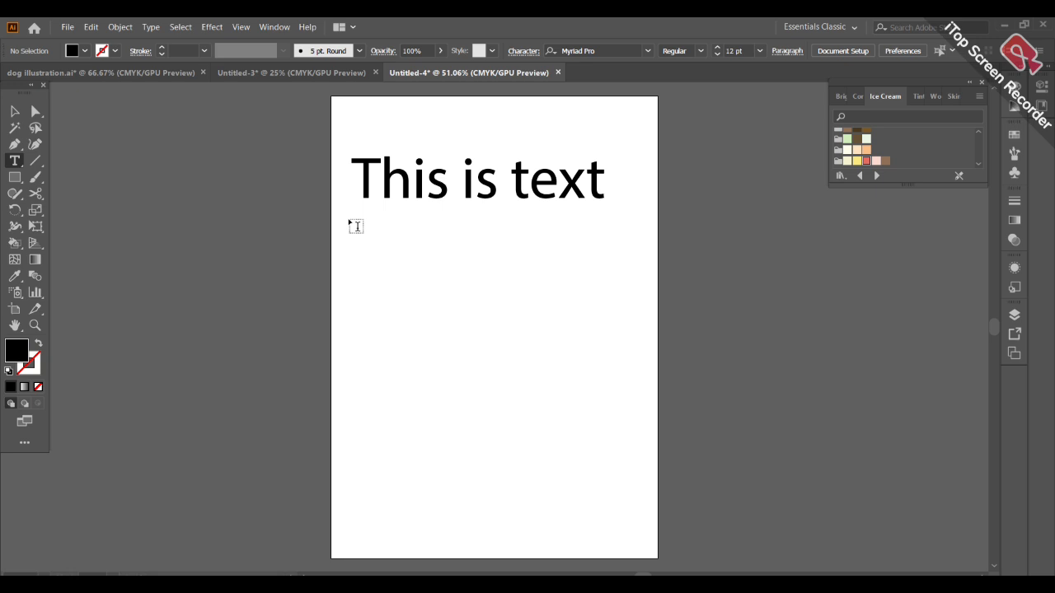
# - Draw an area text box from below the heading to near the bottom of the artboard and clear its placeholder text
pyautogui.moveTo(356, 227); pyautogui.dragTo(650, 557)
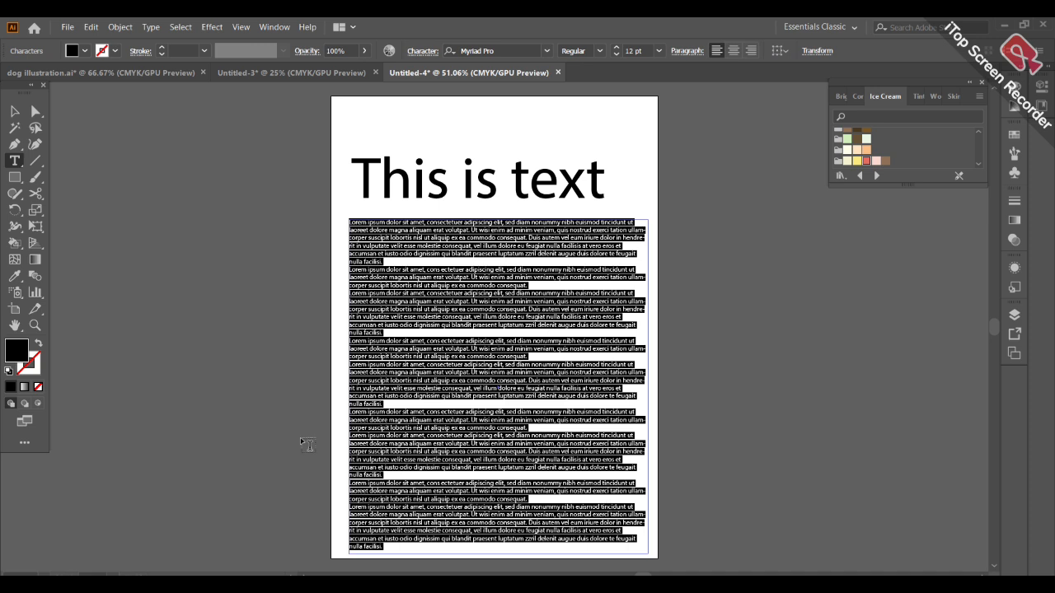
pyautogui.click(384, 549)
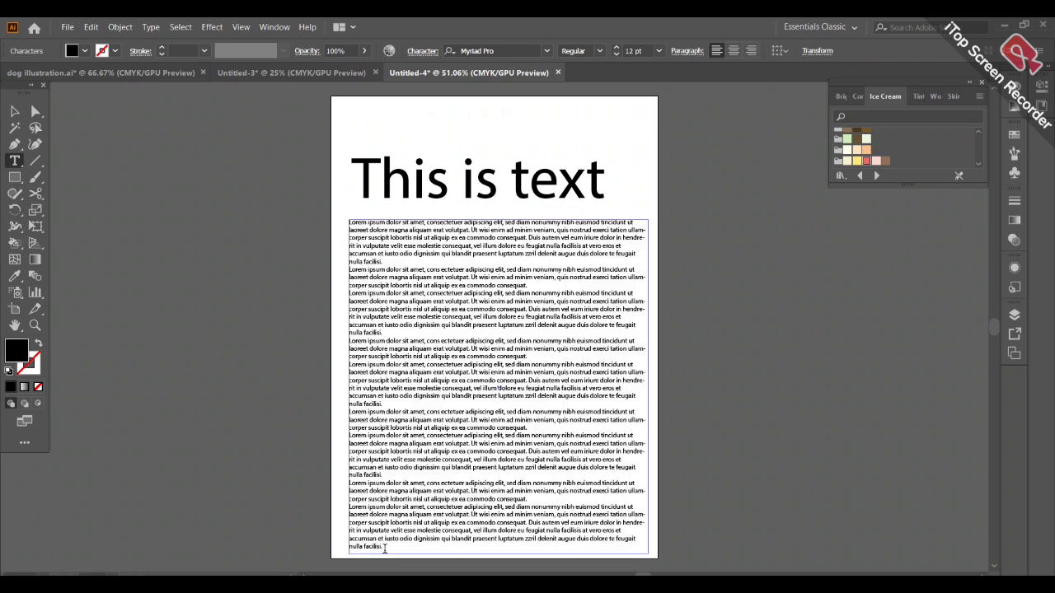
pyautogui.write('.')
pyautogui.moveTo(363, 545); pyautogui.dragTo(348, 216)
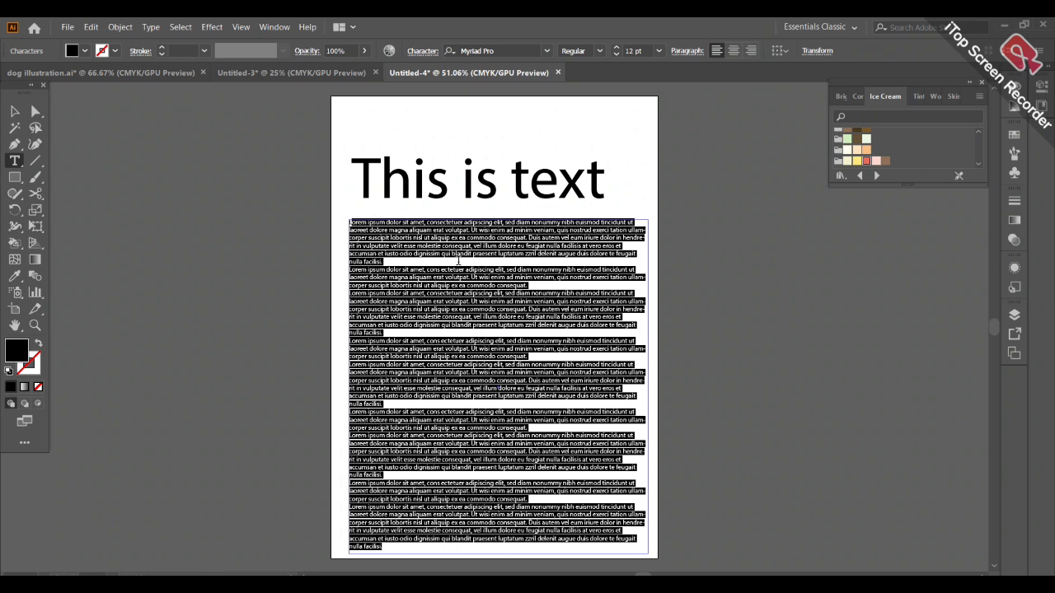
pyautogui.press('BackSpace')
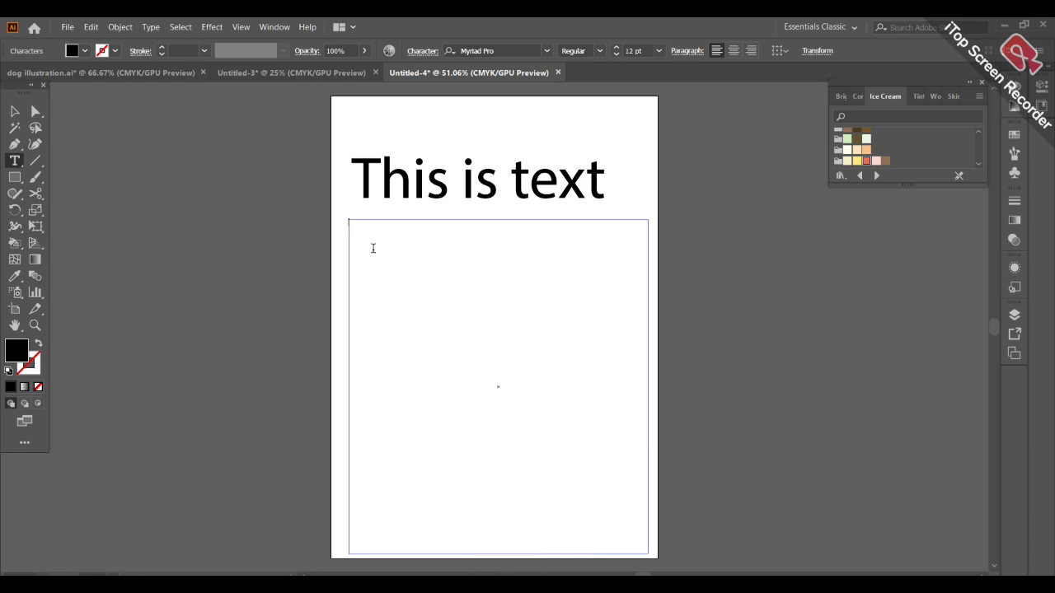
# - Enter "THIS IS TEXT" in the empty text box, followed by a run of filler letters that wraps onto a second line
pyautogui.write('T')
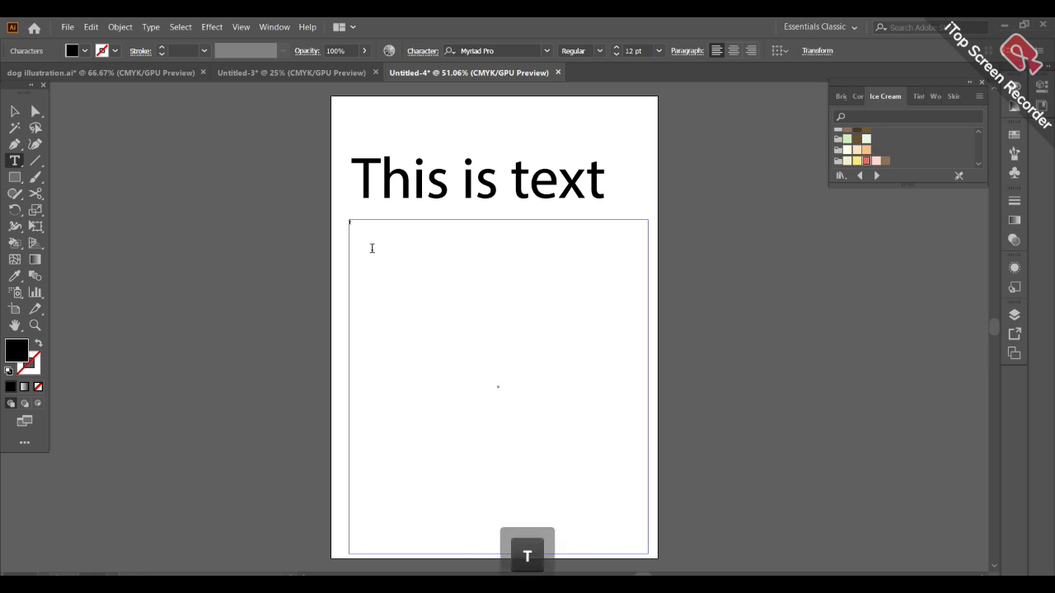
pyautogui.press('BackSpace')
pyautogui.write('THIS')
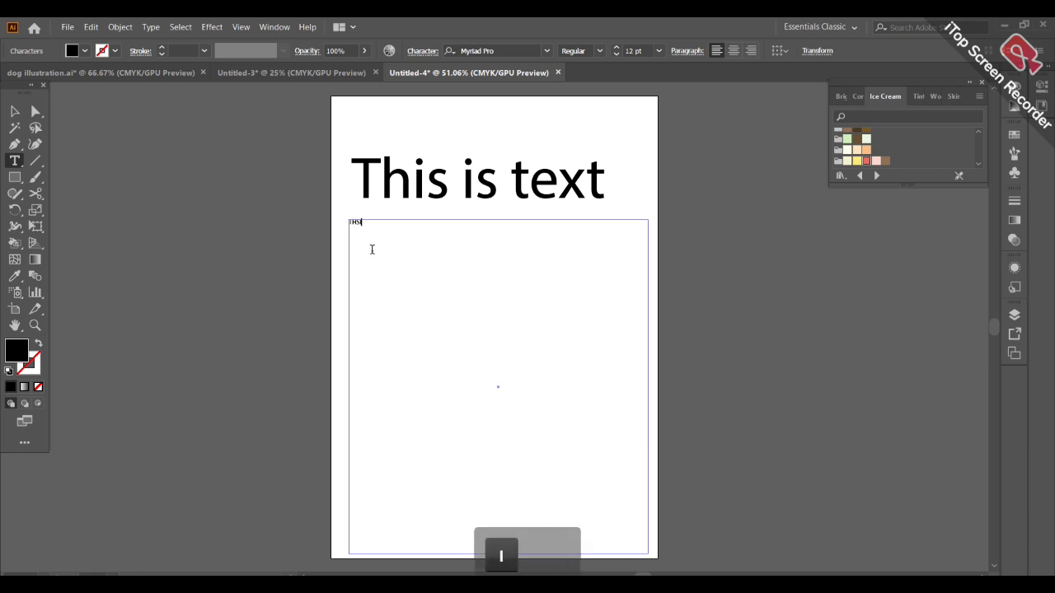
pyautogui.press('BackSpace')
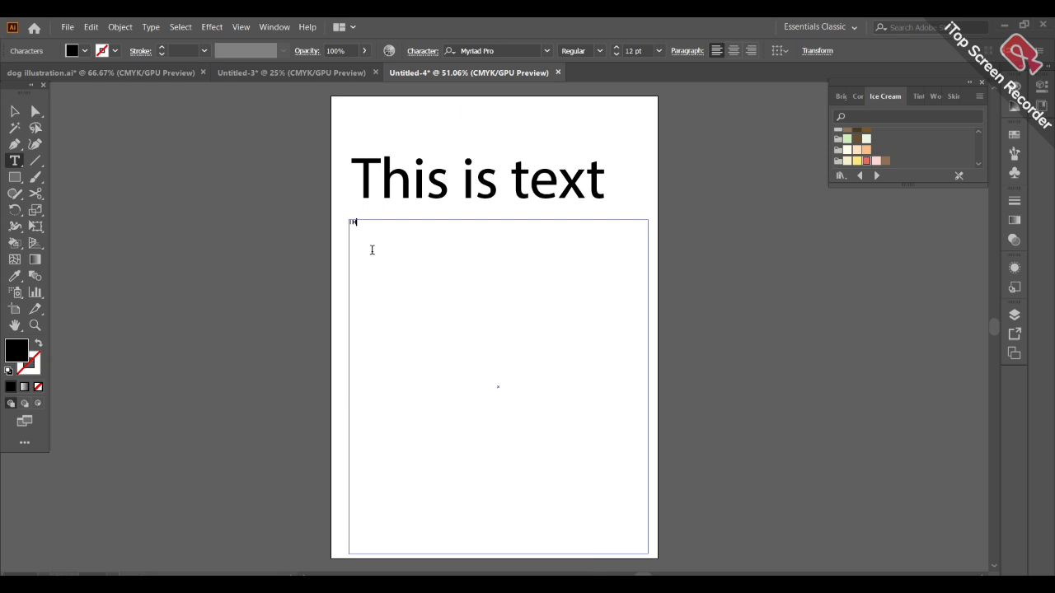
pyautogui.write('S')
pyautogui.write(' I')
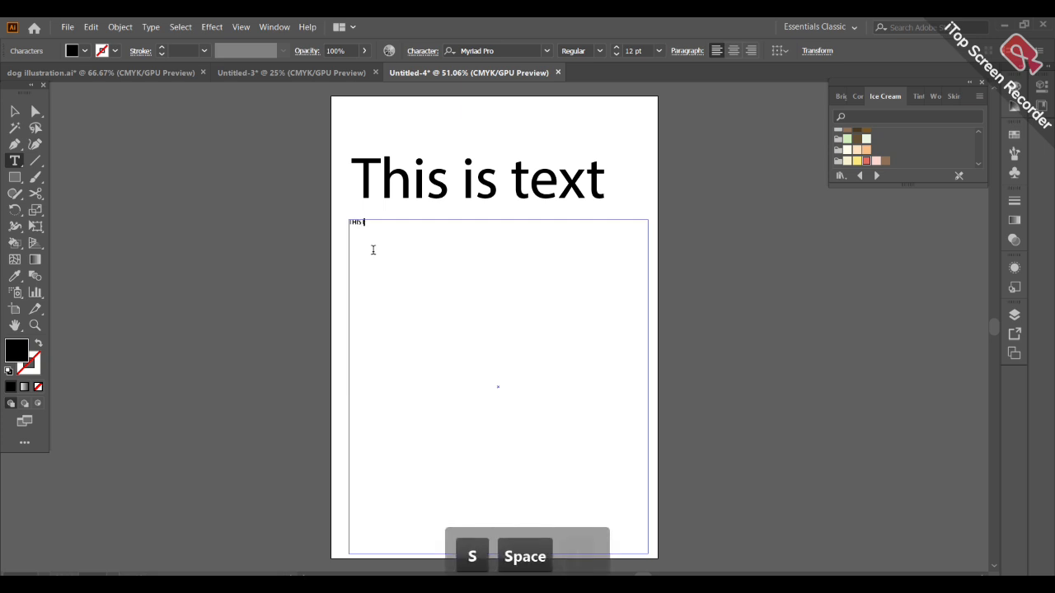
pyautogui.write('TEXT')
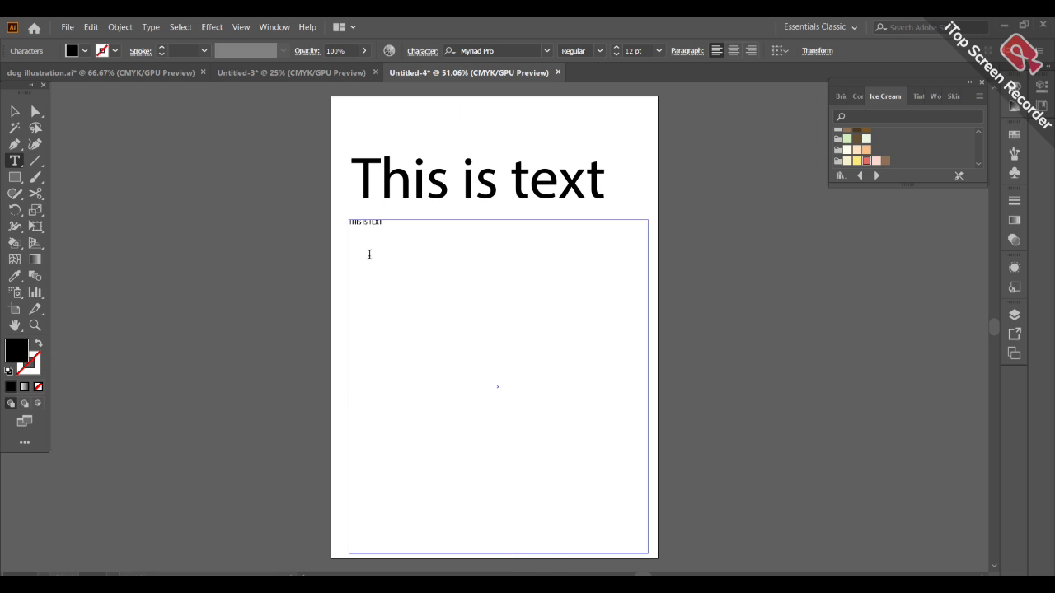
pyautogui.write('HHHHHHHHHHHHHHHHHHHHHHHHHHHHHHHHHHHHHHHHHHHHHHHHHHHHHHHH')
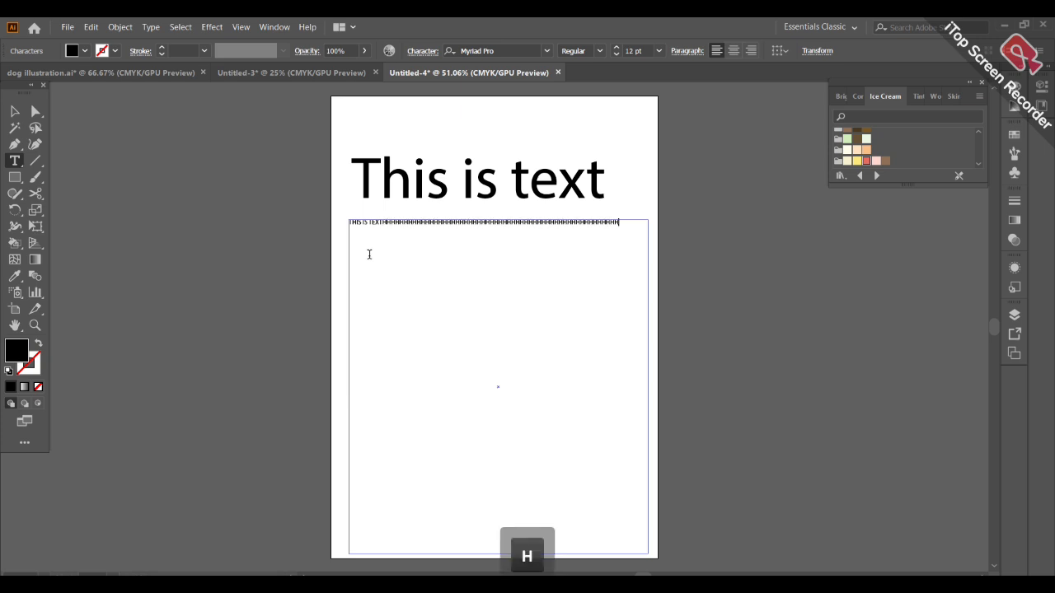
pyautogui.write('HHHHHHHHHHHHHHHHHJMMMM')
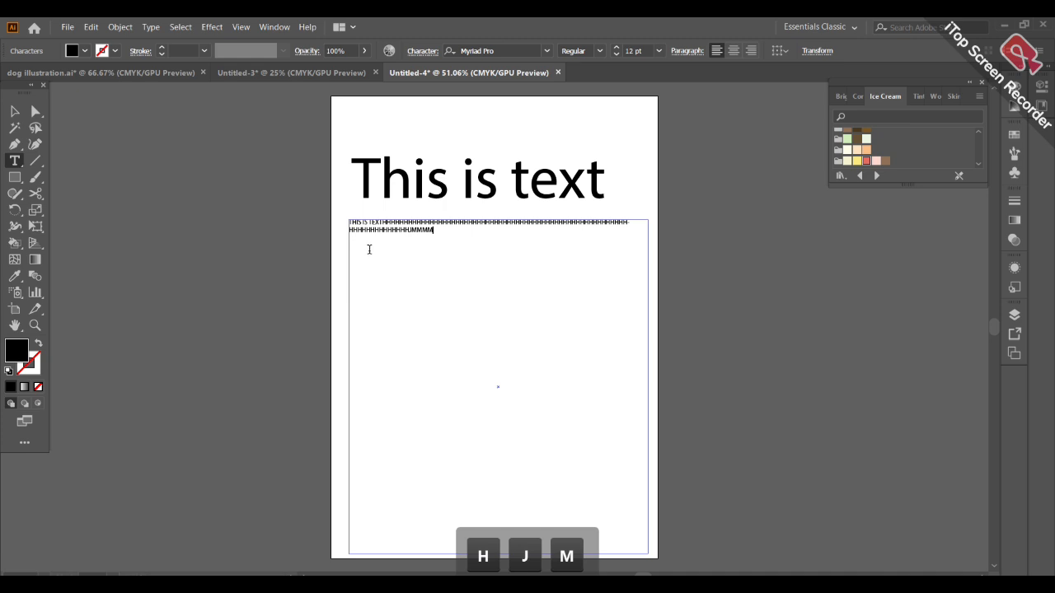
pyautogui.write('MMNNNNNNNNNJJJJJJJJBHJNM')
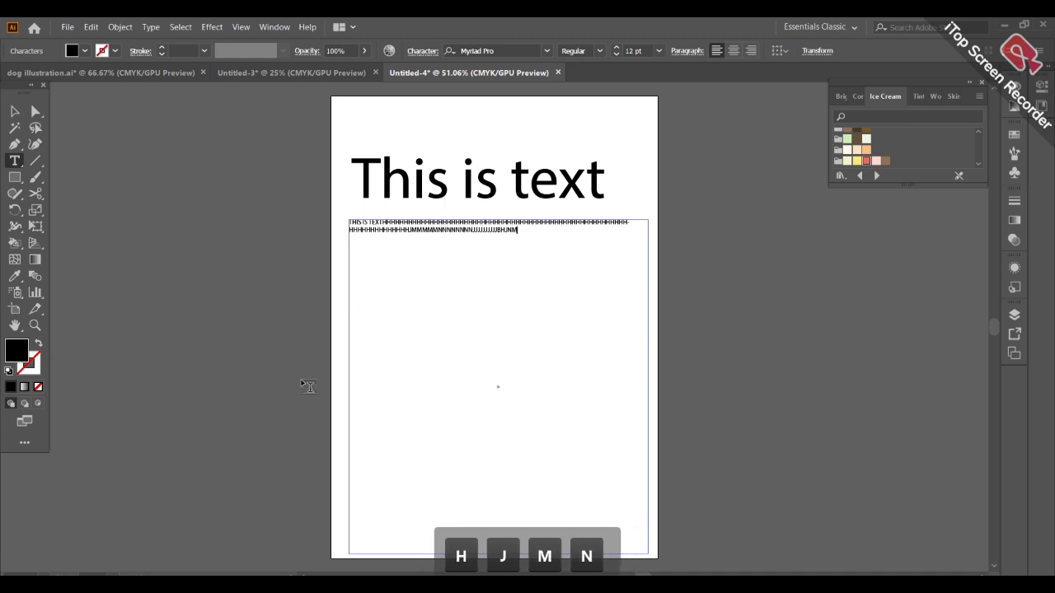
# - Select the "This is text" heading and shift it slightly upward, away from the body text
pyautogui.click(14, 112)
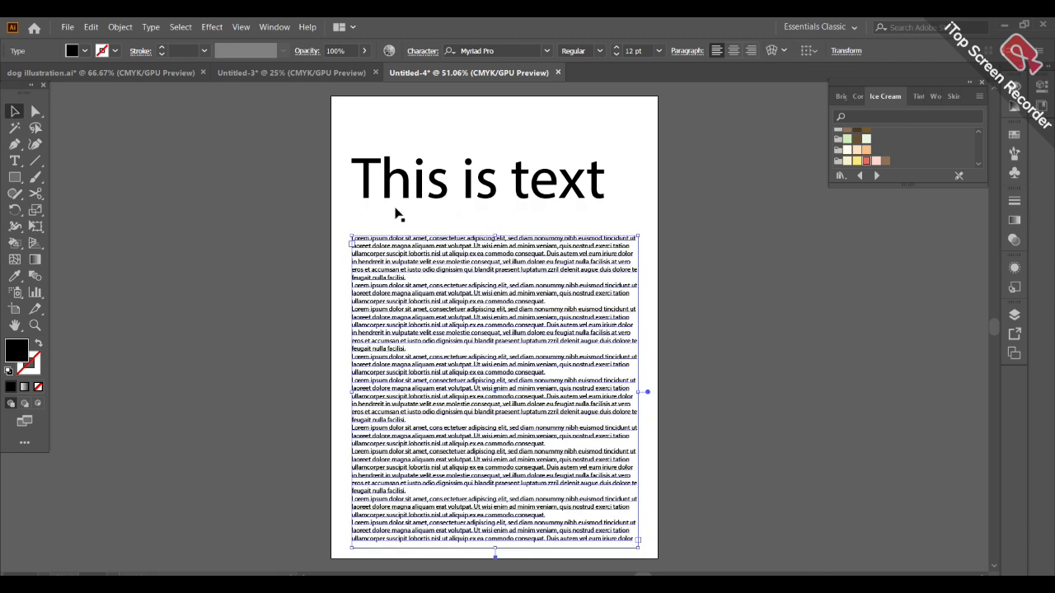
pyautogui.click(354, 171)
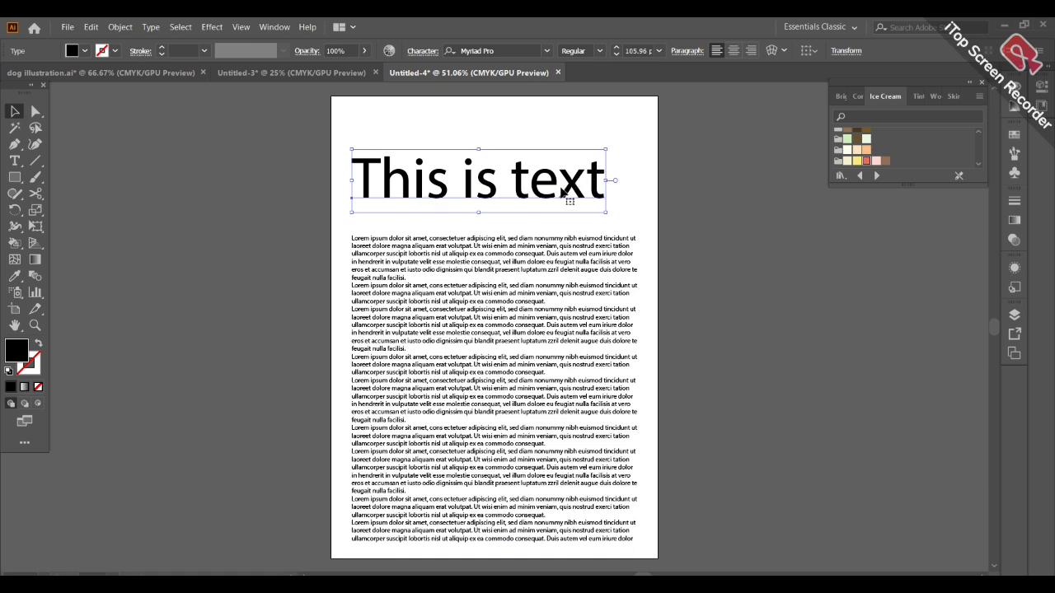
pyautogui.moveTo(558, 188)
pyautogui.mouseDown()
pyautogui.moveTo(590, 192)
pyautogui.moveTo(561, 192)
pyautogui.moveTo(573, 183)
pyautogui.moveTo(562, 195)
pyautogui.moveTo(559, 184)
pyautogui.mouseUp()
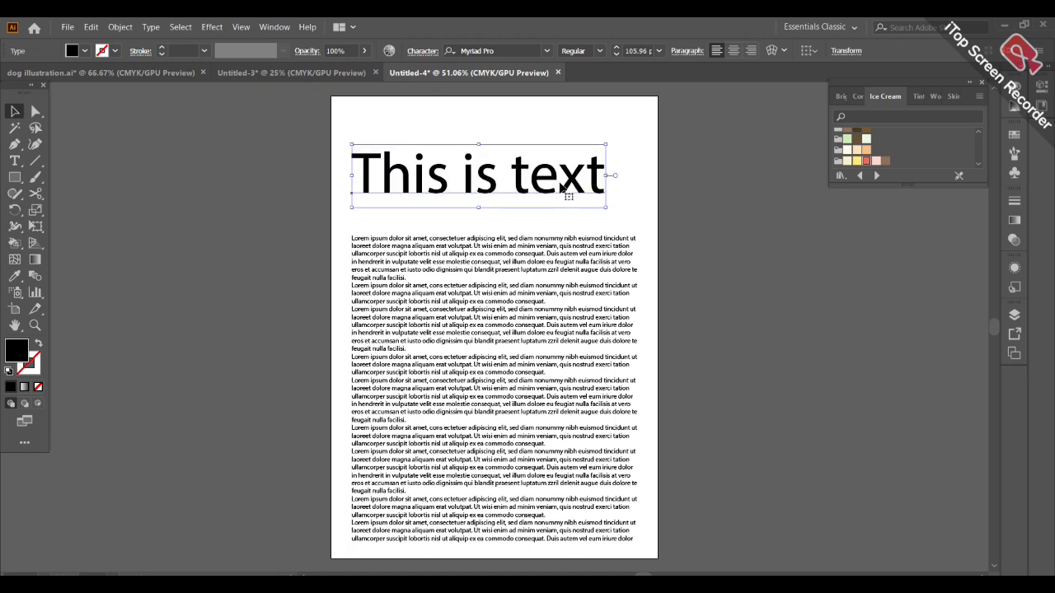
# - Select the body text block and examine its 12 pt paragraph lines up close
pyautogui.click(575, 295)
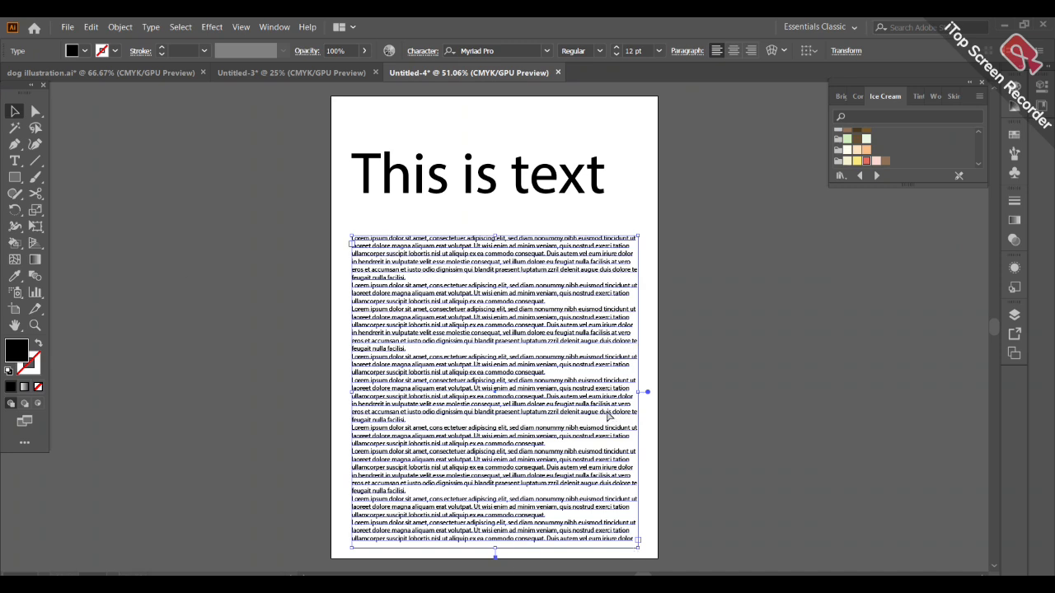
pyautogui.hotkey('ctrl', '=')
pyautogui.hotkey('ctrl', '=')
pyautogui.hotkey('ctrl', '=')
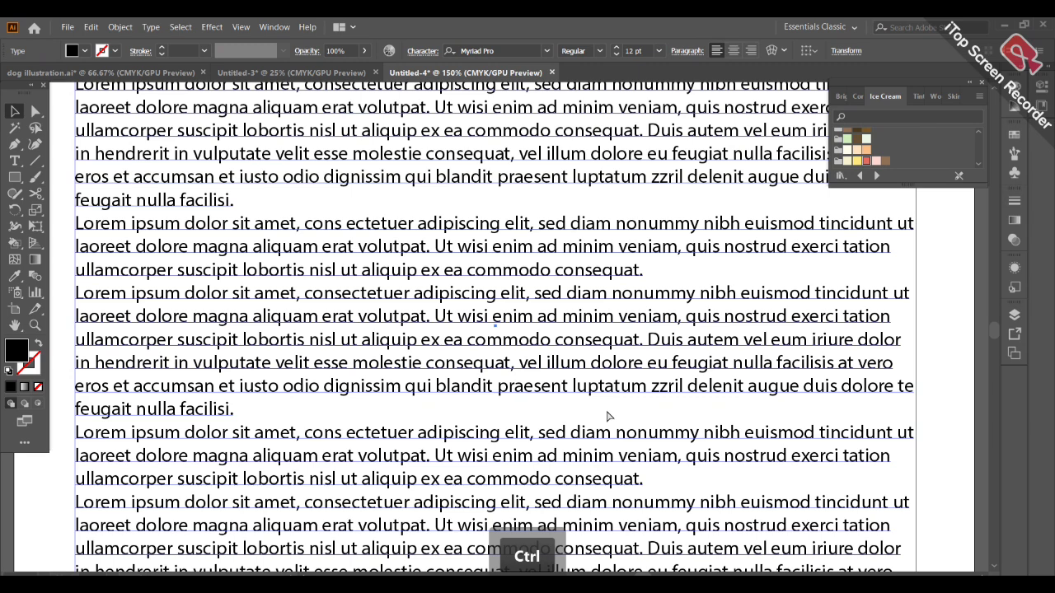
pyautogui.hotkey('ctrl', '-')
pyautogui.hotkey('ctrl', '-')
pyautogui.hotkey('ctrl', '-')
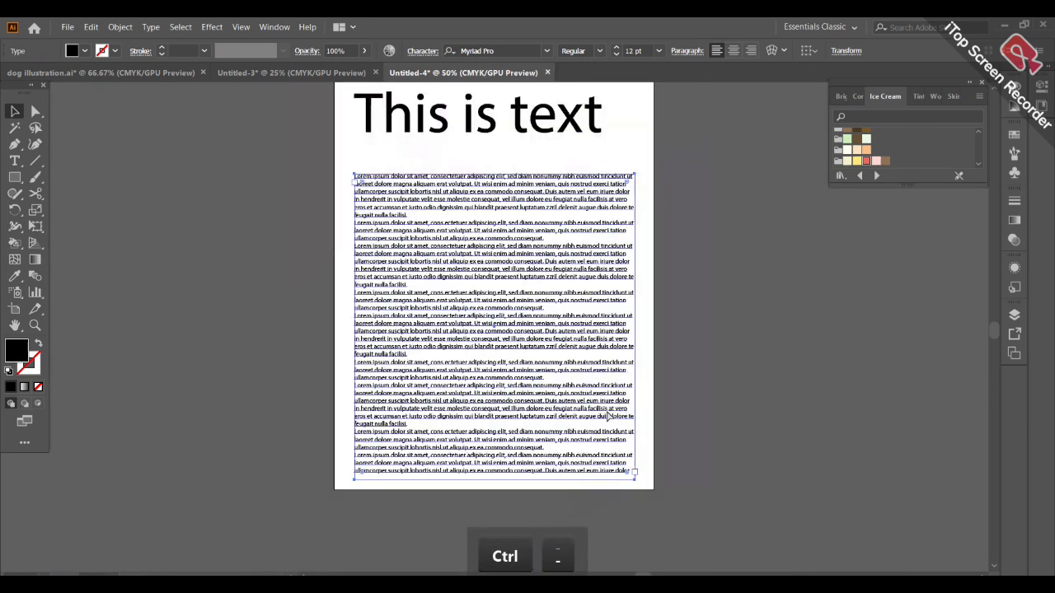
# - Move the "This is text" heading higher on the artboard and bring the body text block up beneath it, aligning their left edges
pyautogui.hotkey('ctrl', '+')
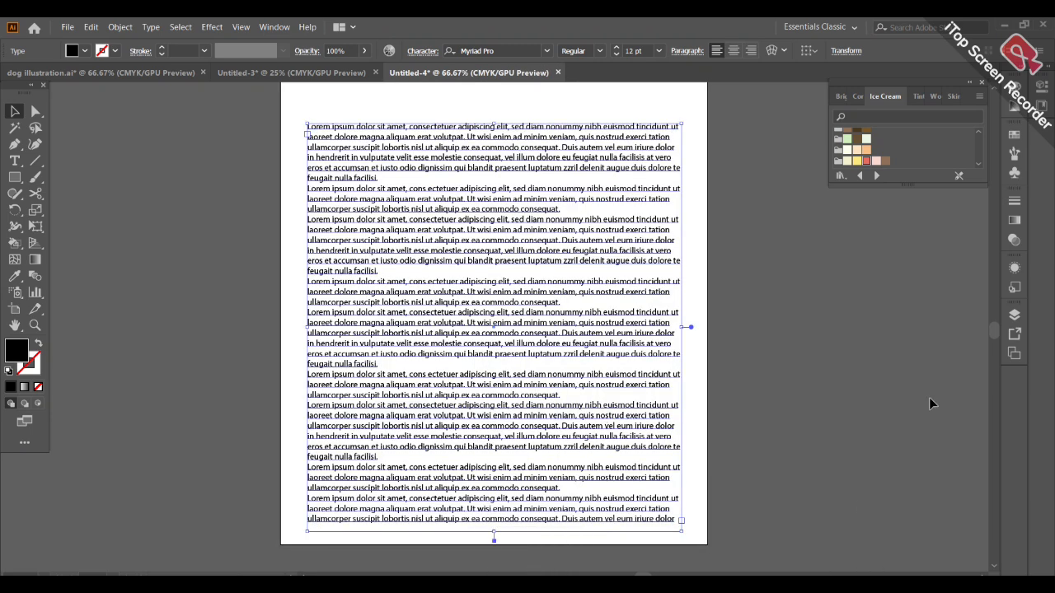
pyautogui.moveTo(996, 328); pyautogui.dragTo(996, 324)
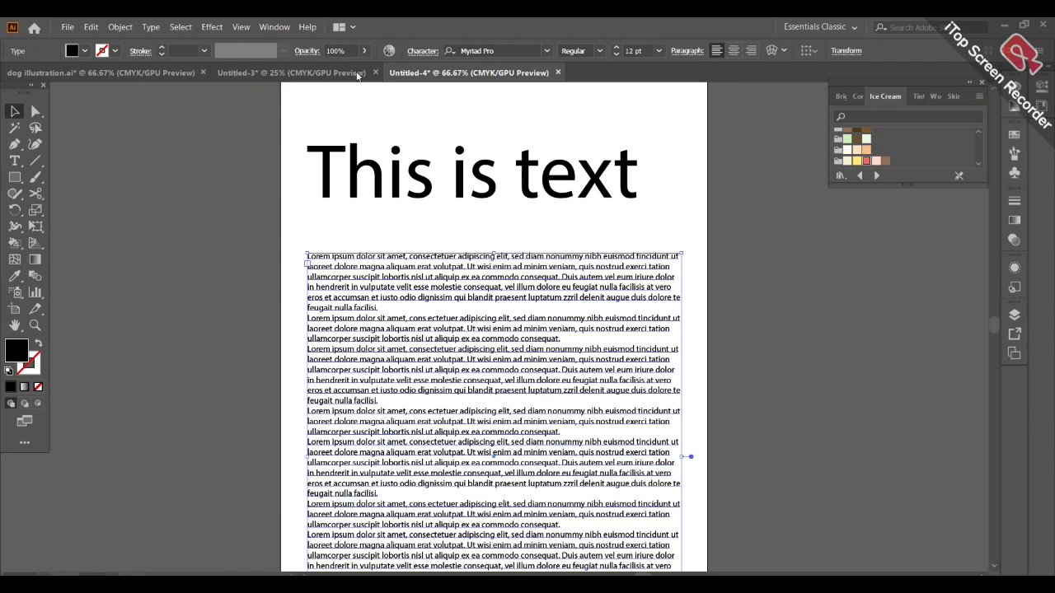
pyautogui.moveTo(391, 171); pyautogui.dragTo(387, 121)
pyautogui.moveTo(497, 326); pyautogui.dragTo(496, 272)
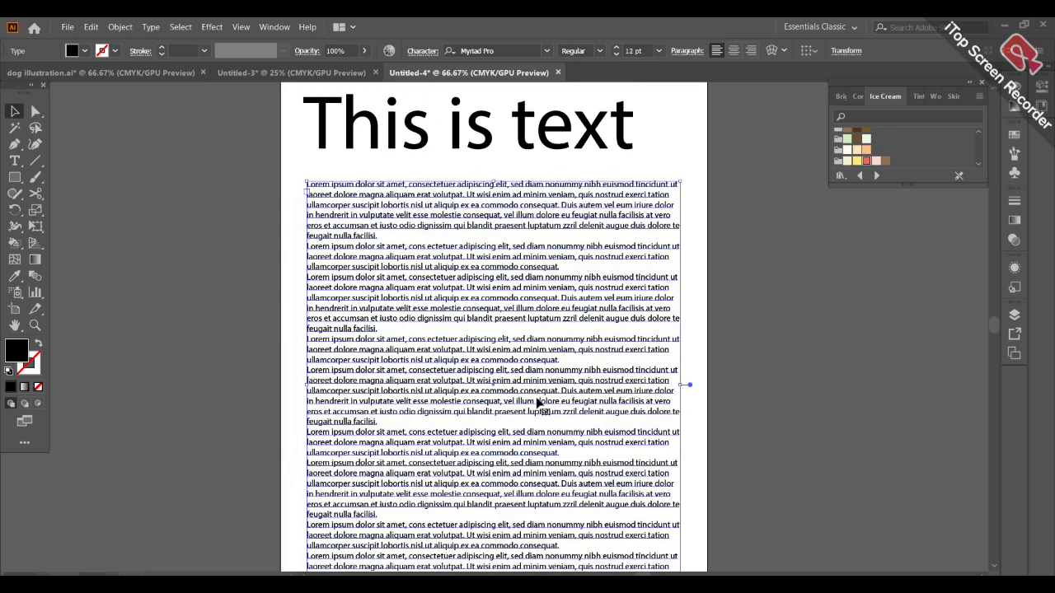
pyautogui.moveTo(495, 383); pyautogui.dragTo(498, 333)
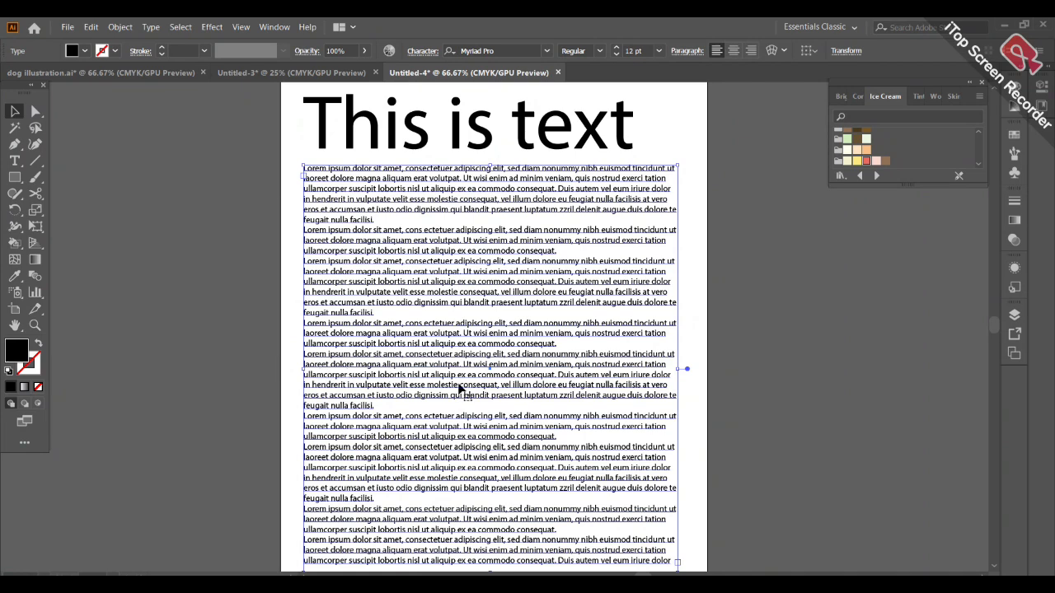
# - Narrow the body text box slightly from its right side so the paragraph lines reflow, and deselect it
pyautogui.press('shift')
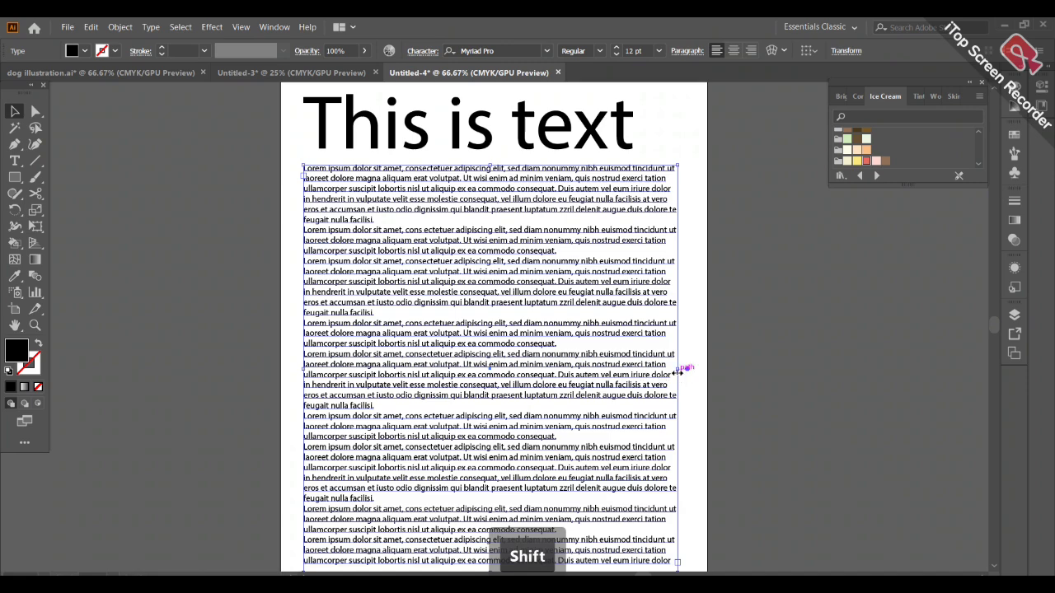
pyautogui.moveTo(681, 370); pyautogui.dragTo(663, 419)
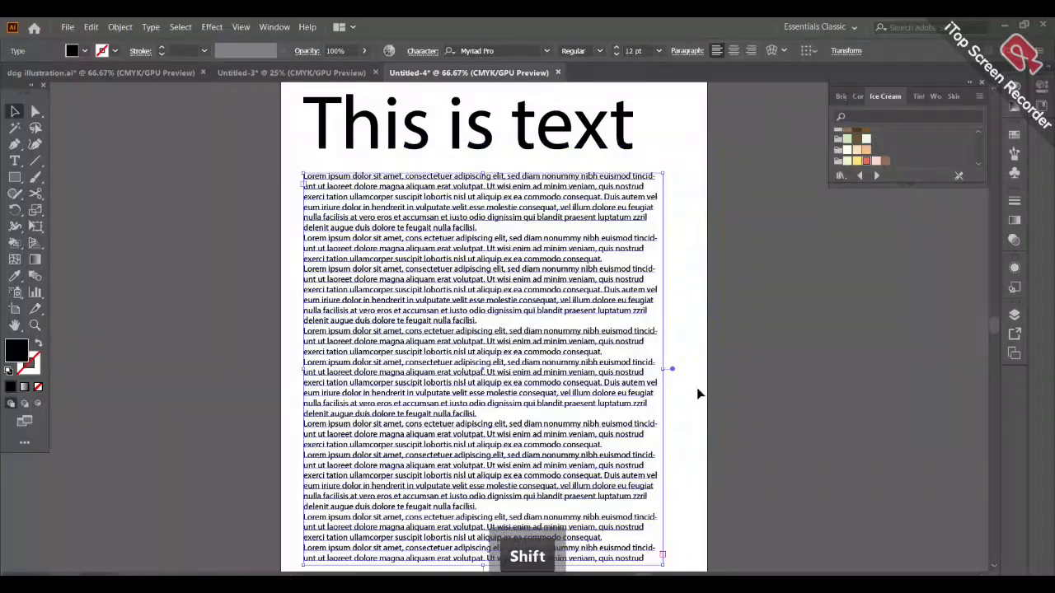
pyautogui.click(726, 147)
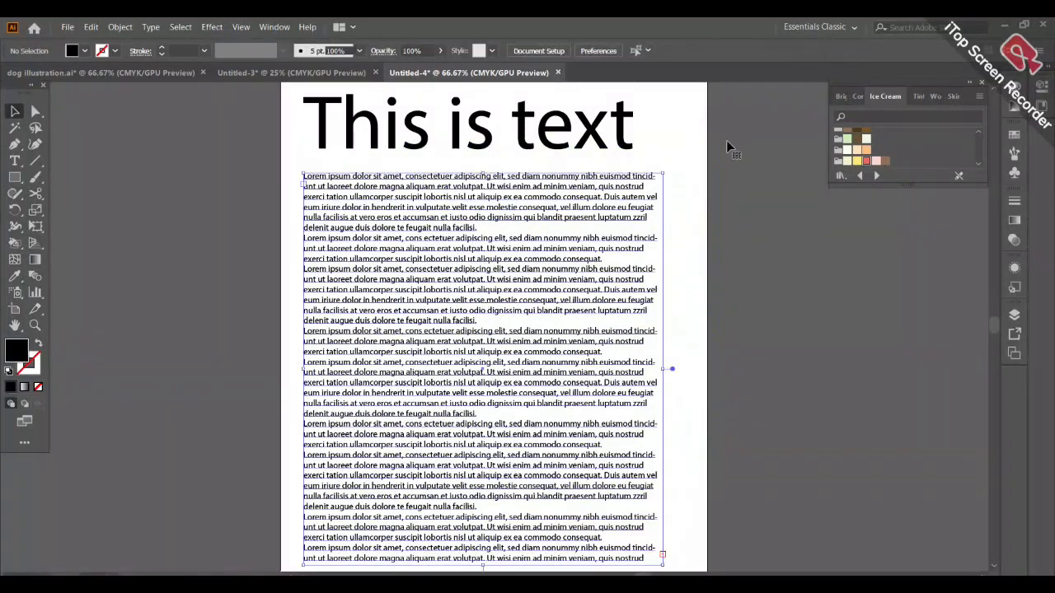
pyautogui.click(659, 392)
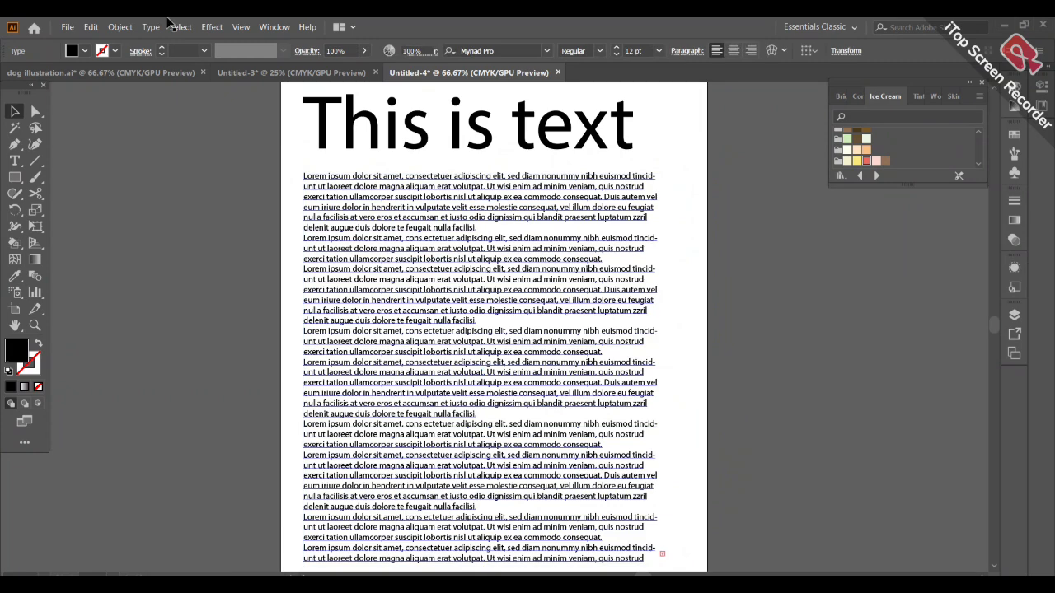
pyautogui.click(667, 213)
# - Fill the "This is text" heading with the dark blue-violet swatch
pyautogui.click(461, 125)
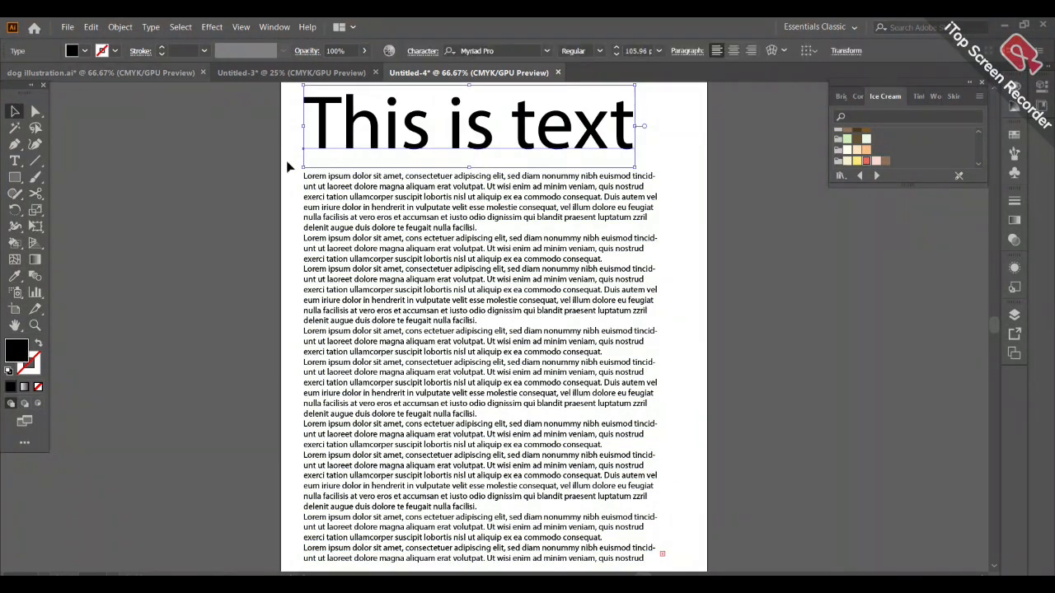
pyautogui.click(85, 51)
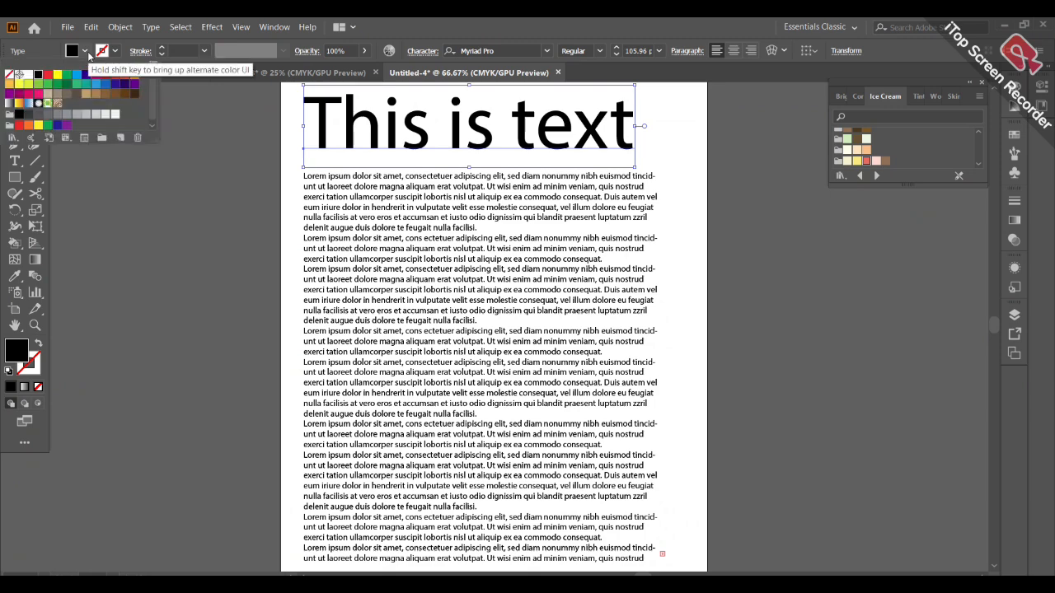
pyautogui.click(123, 87)
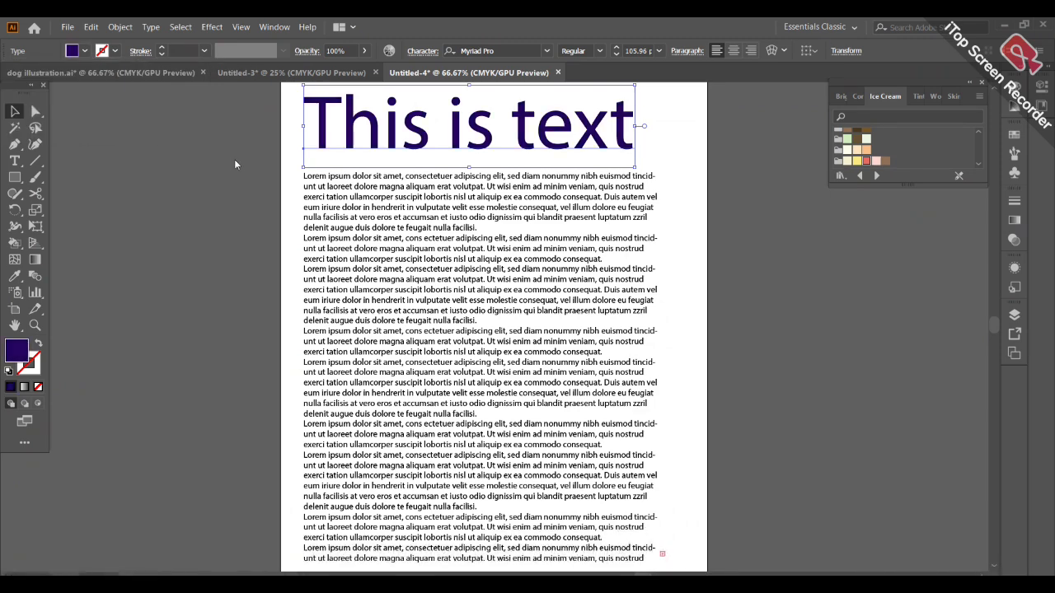
# - Try a red swatch on the body text, then fill it with the heading's dark blue-violet swatch
pyautogui.click(344, 218)
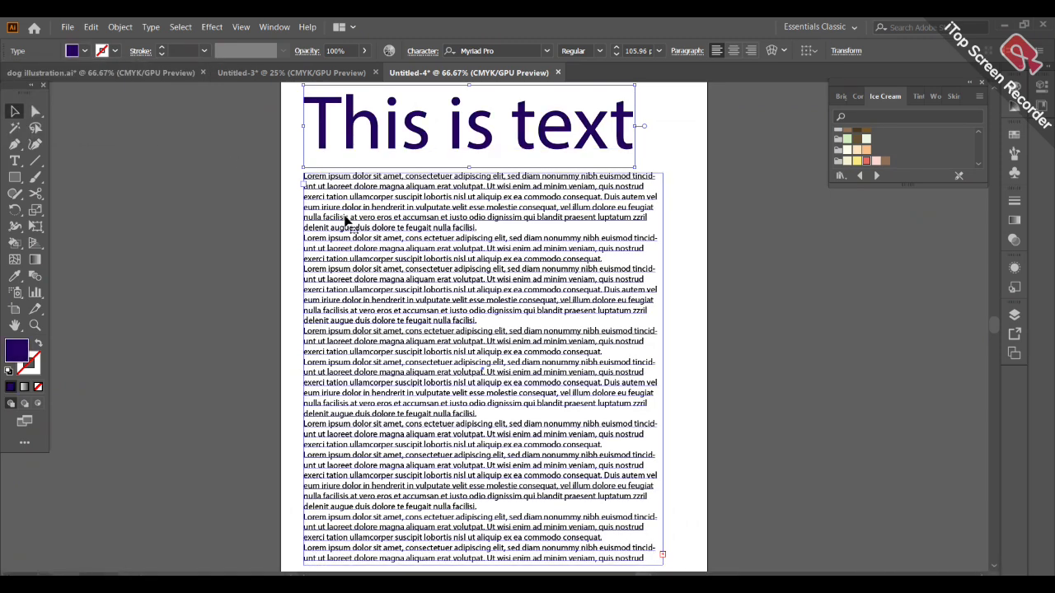
pyautogui.click(85, 54)
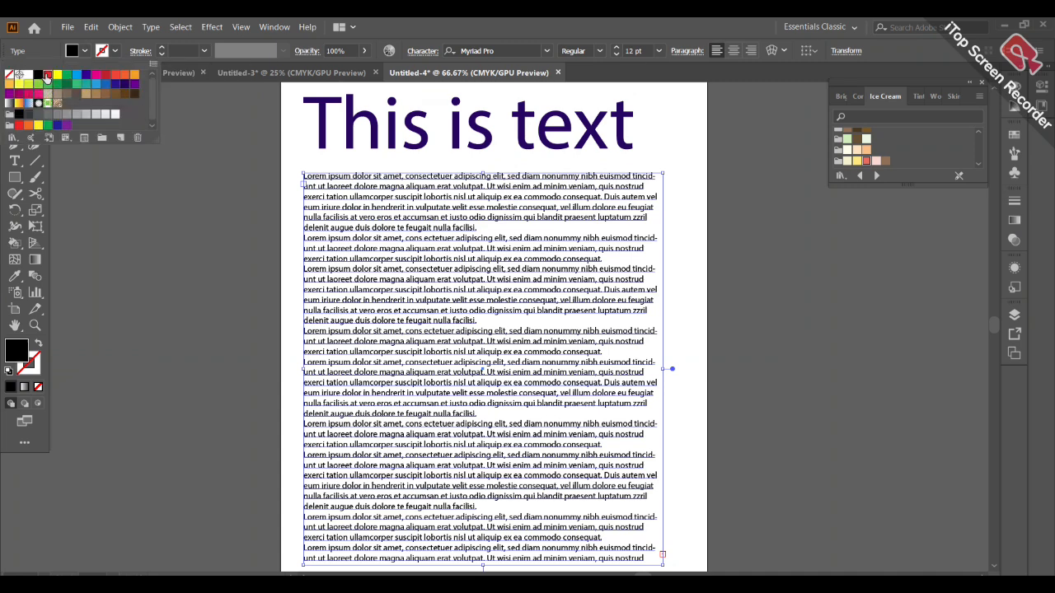
pyautogui.click(47, 76)
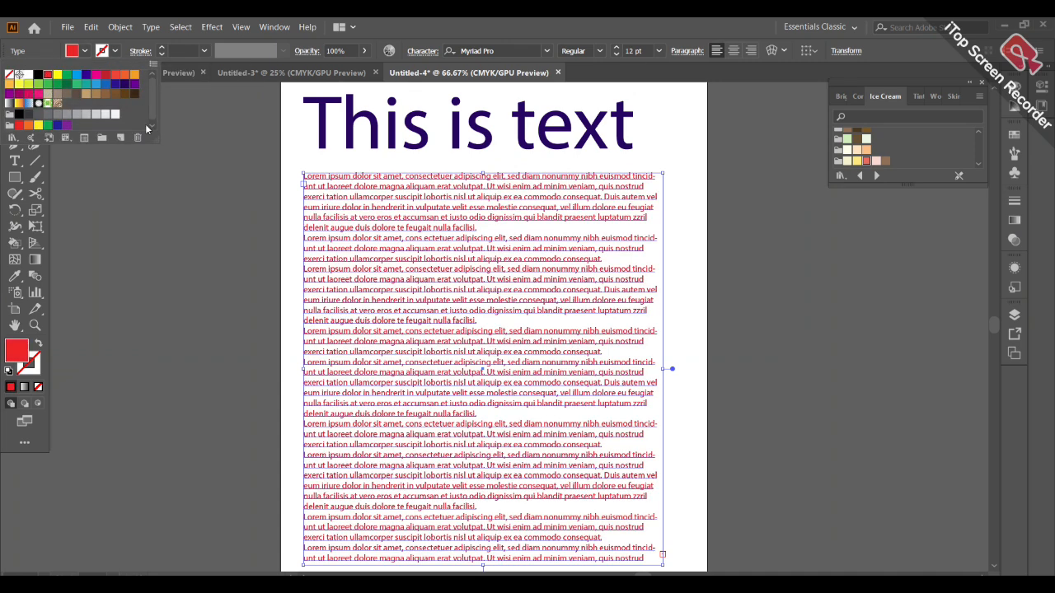
pyautogui.click(124, 83)
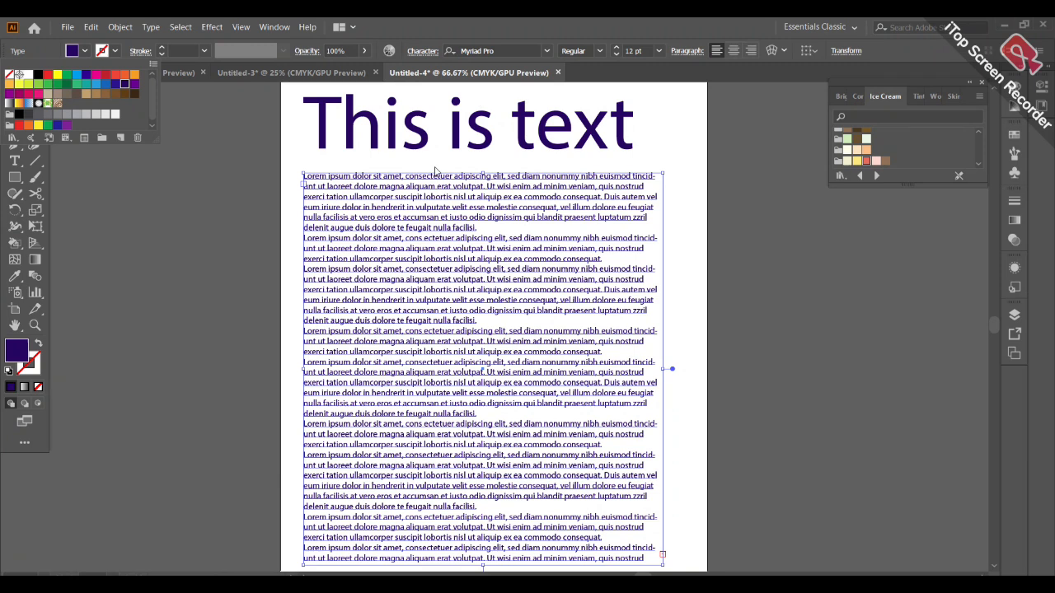
# - Set the body text's fill color to hex E5B80B in the Color Picker
pyautogui.click(22, 359)
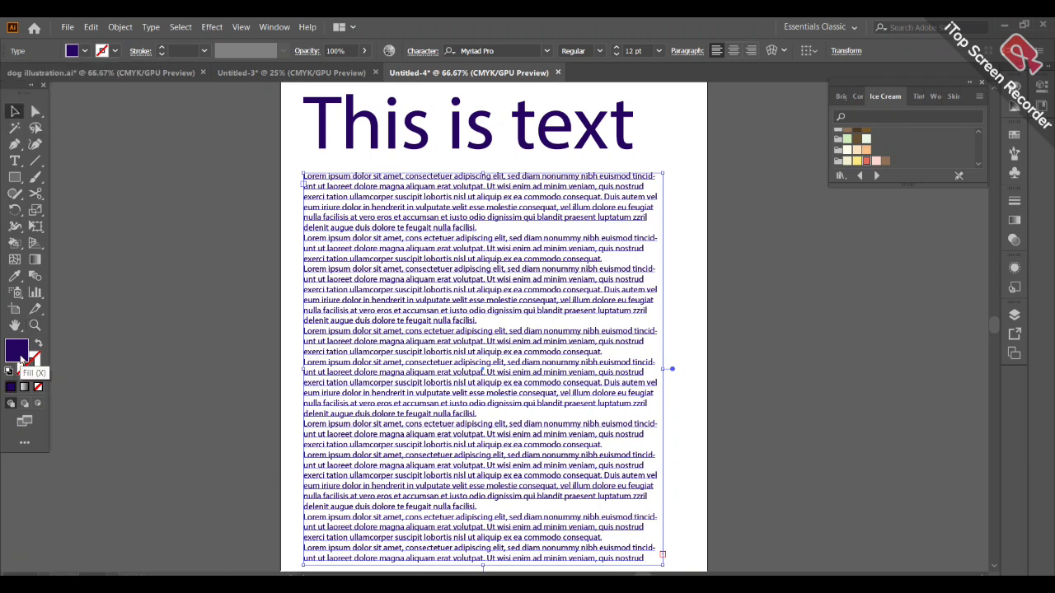
pyautogui.doubleClick(22, 359)
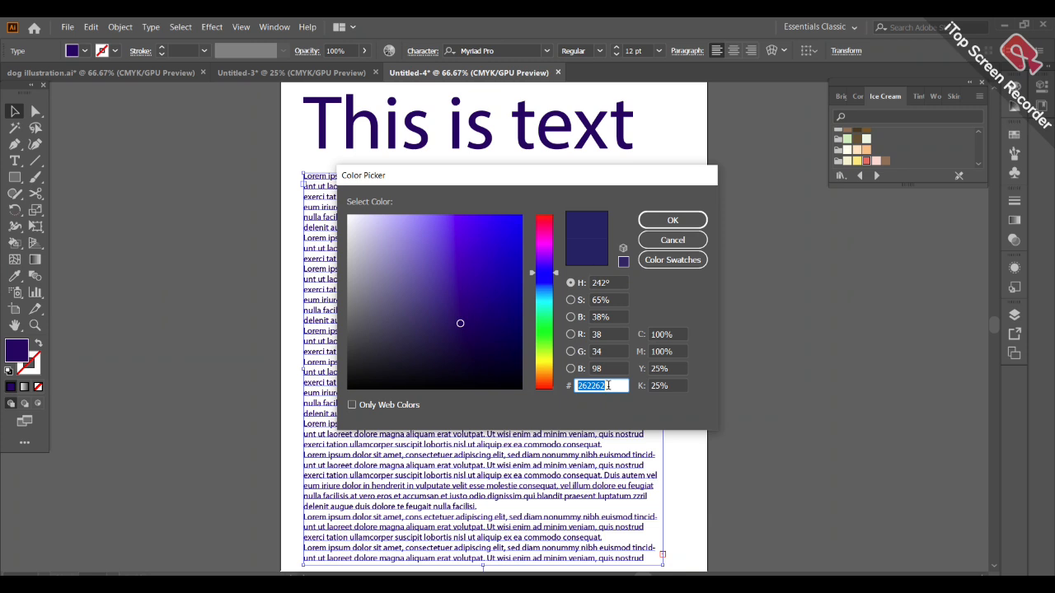
pyautogui.press('BackSpace')
pyautogui.write('E')
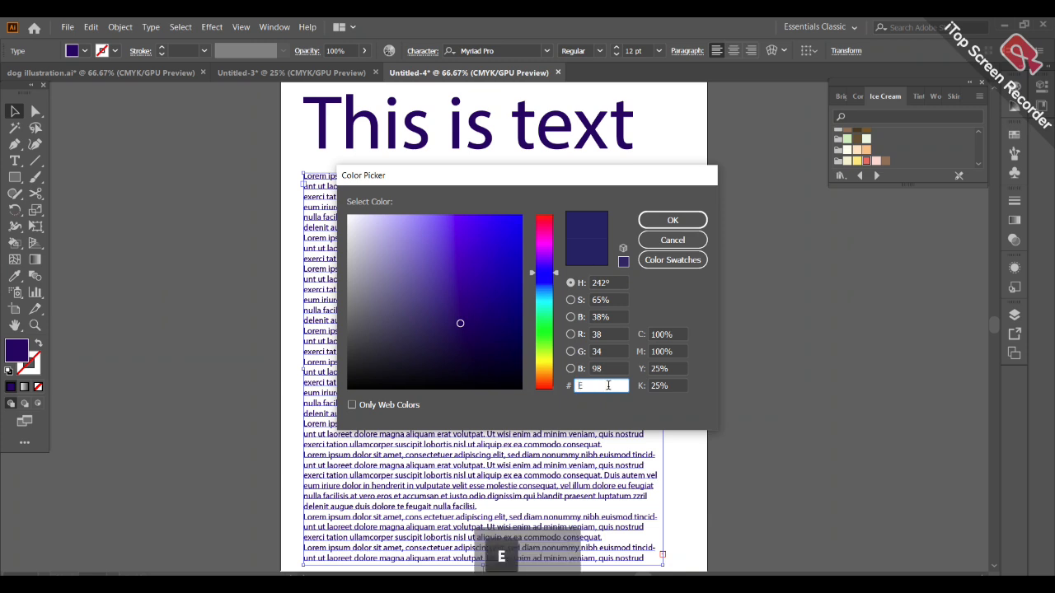
pyautogui.write('5B80B')
pyautogui.click(671, 221)
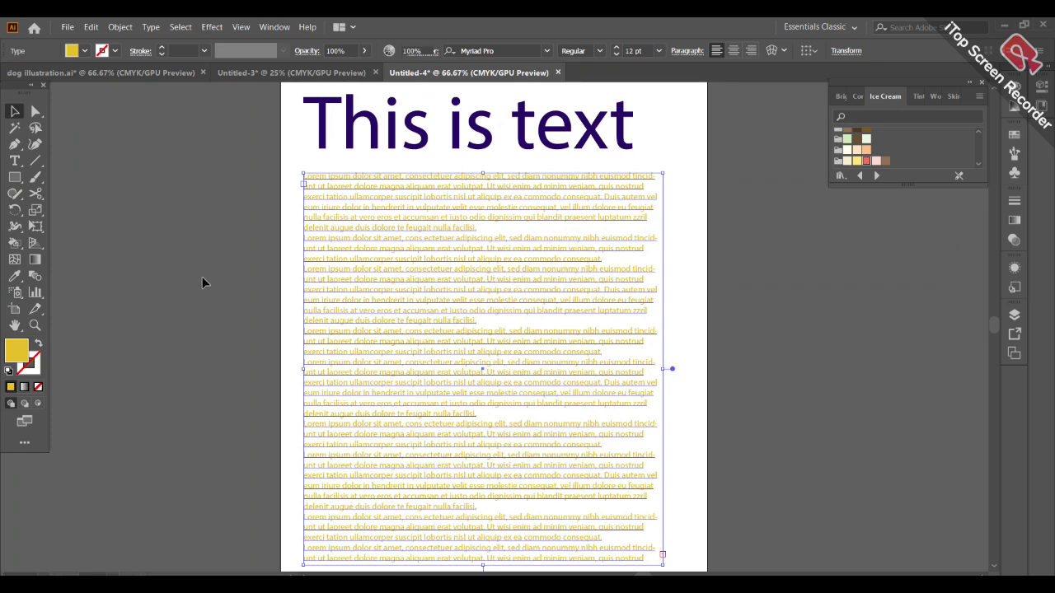
pyautogui.click(202, 277)
pyautogui.click(384, 313)
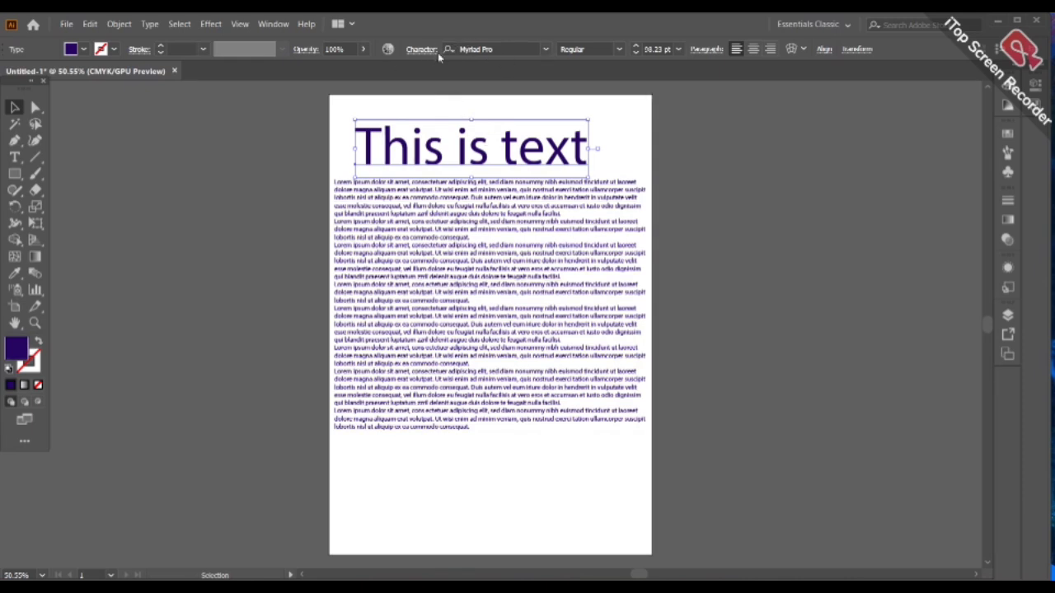
# - Increase the heading's font size to 100 pt and choose the Regular font style
pyautogui.click(636, 49)
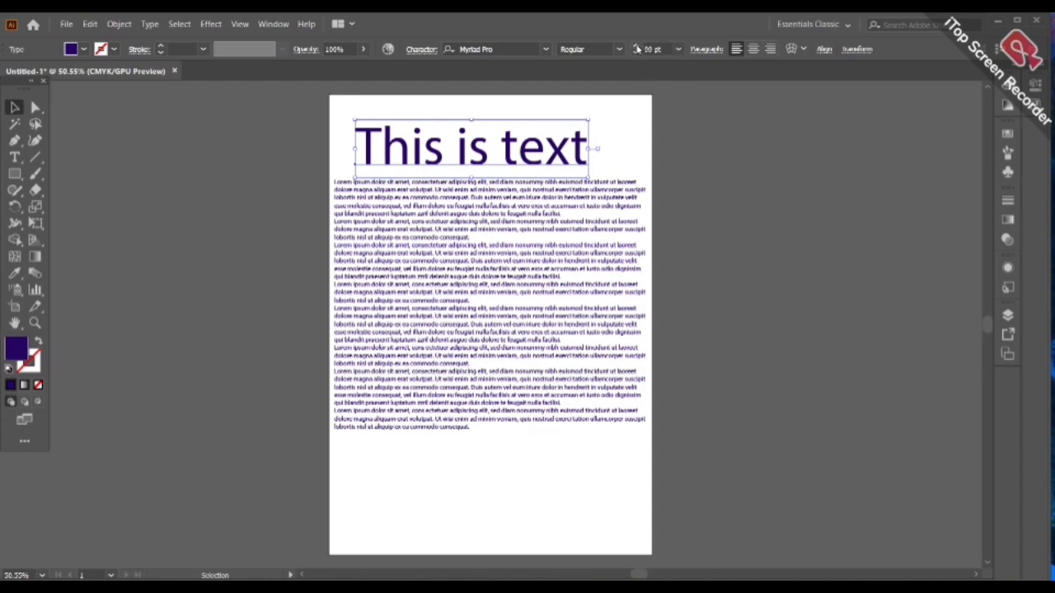
pyautogui.click(637, 48)
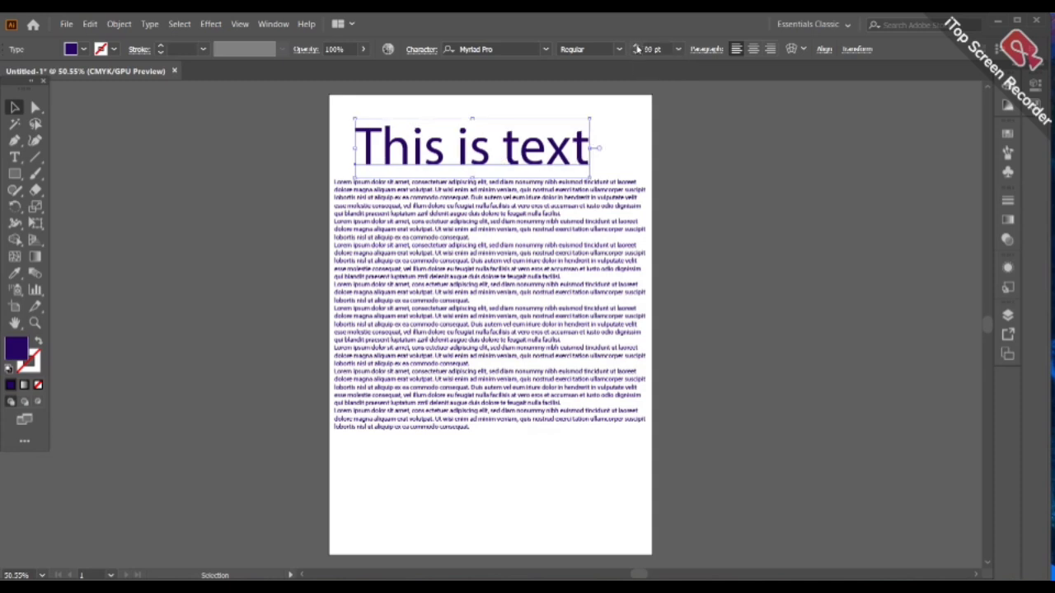
pyautogui.click(636, 49)
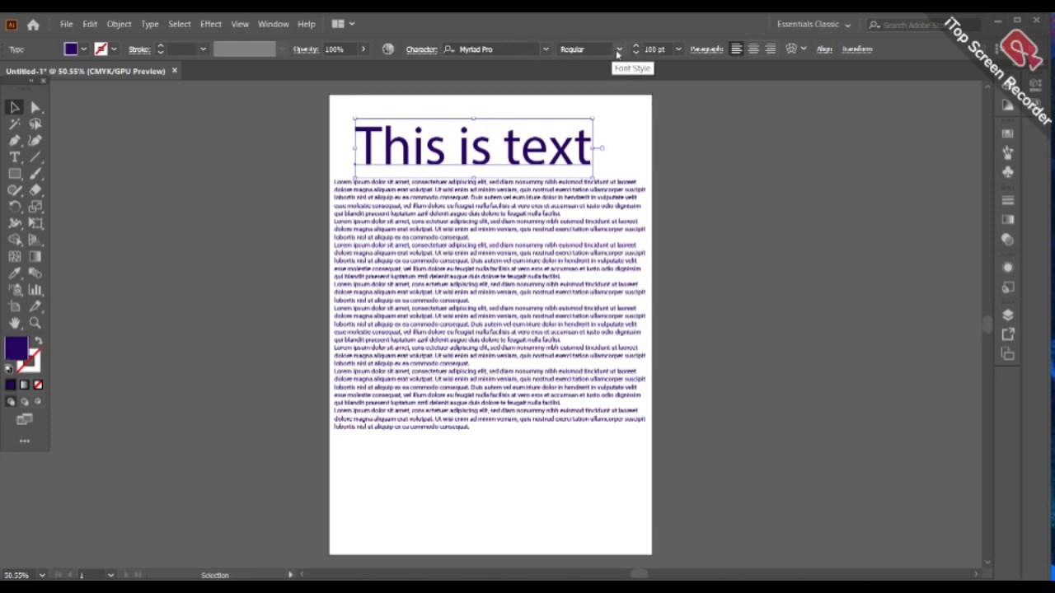
pyautogui.click(617, 51)
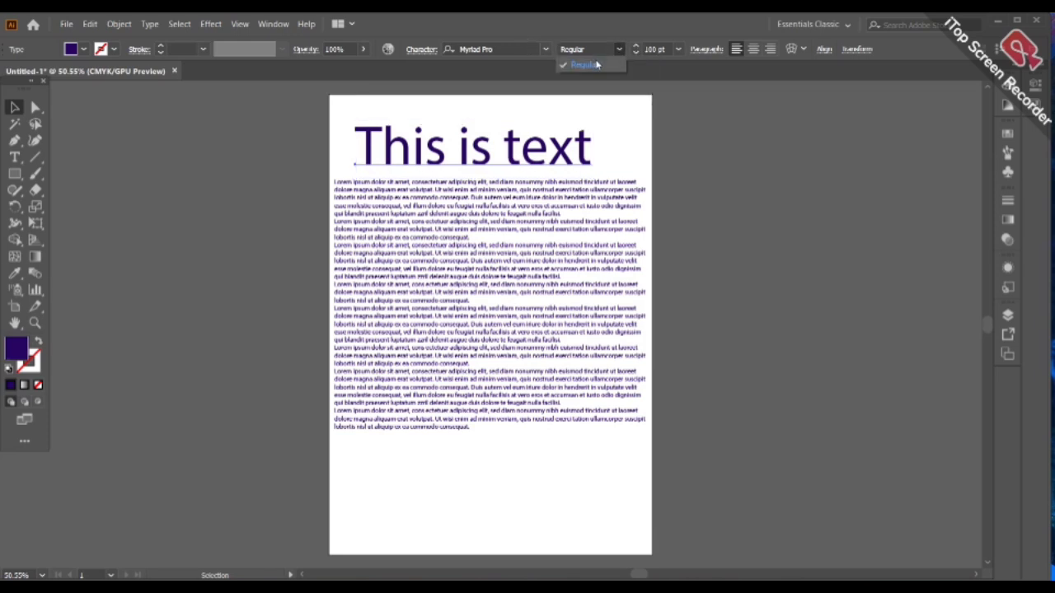
pyautogui.click(598, 64)
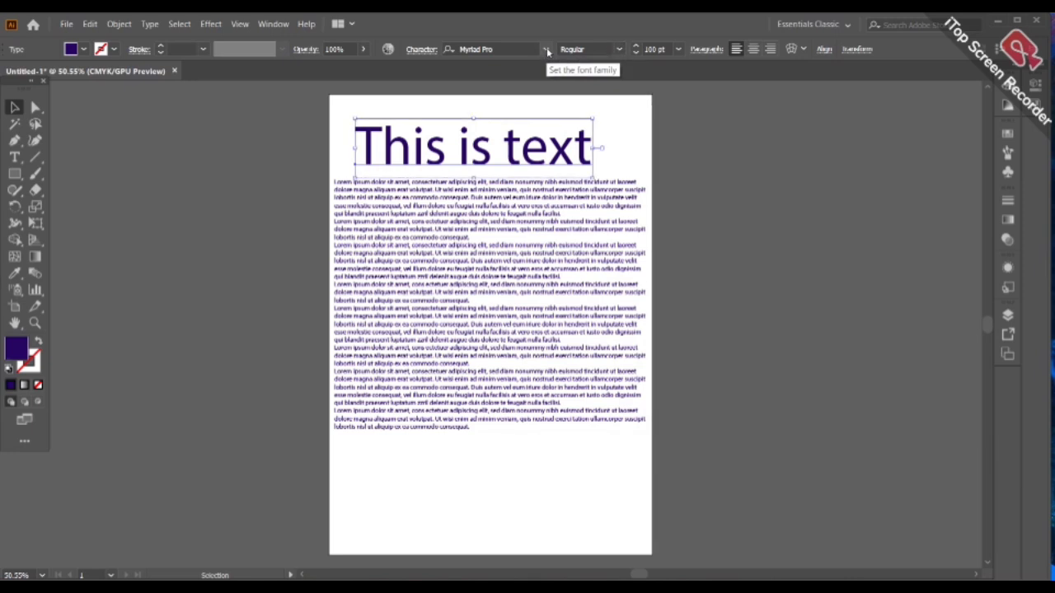
# - Change the heading's font to Freestyle Script and move the heading up and left to line up with the body text's left edge
pyautogui.click(544, 50)
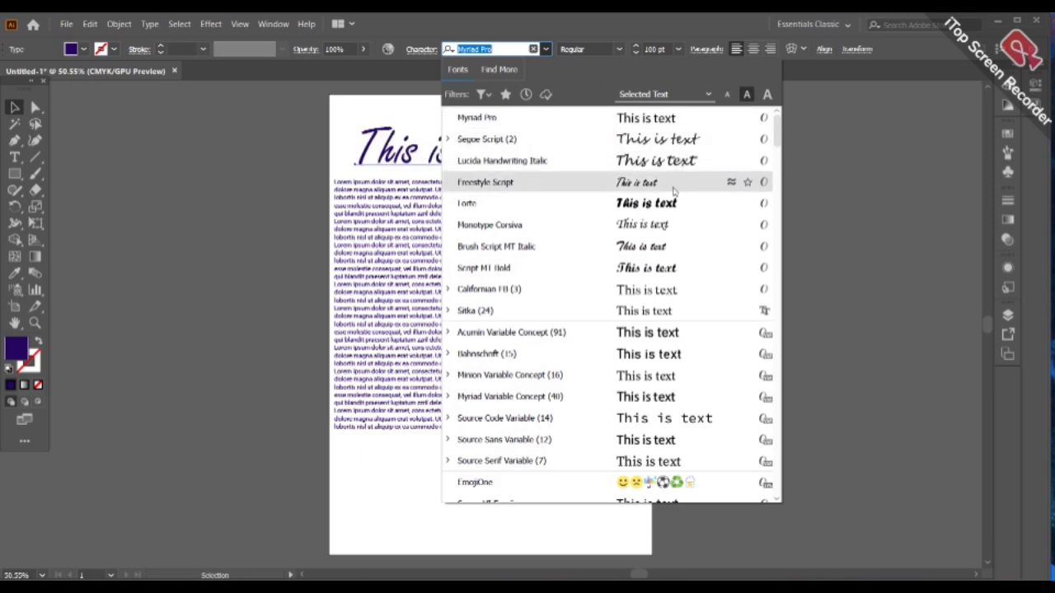
pyautogui.click(673, 189)
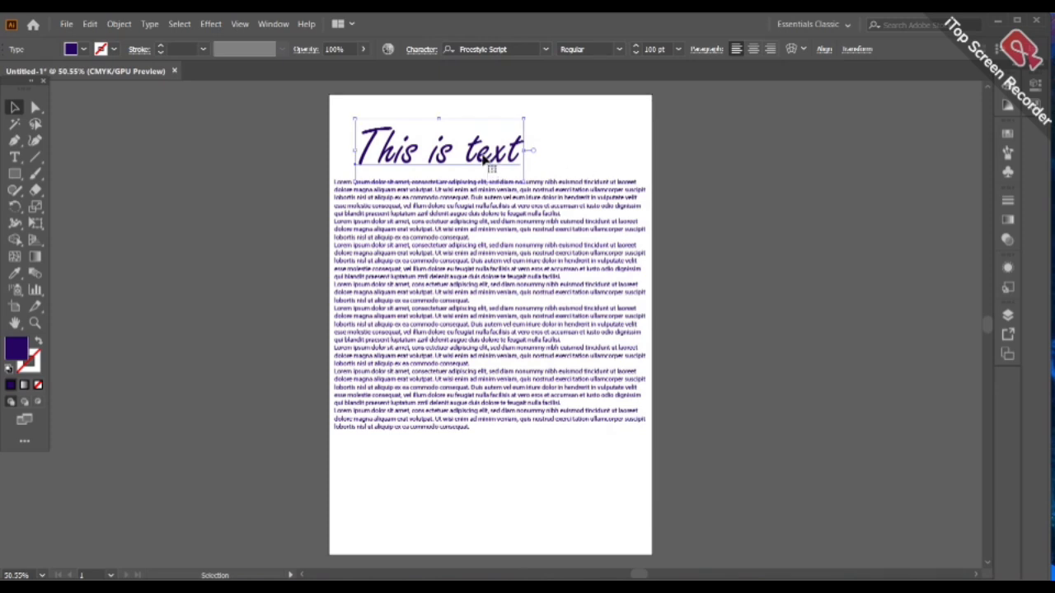
pyautogui.moveTo(484, 159); pyautogui.dragTo(249, 153)
pyautogui.moveTo(206, 163); pyautogui.dragTo(238, 164)
pyautogui.moveTo(168, 164); pyautogui.dragTo(395, 147)
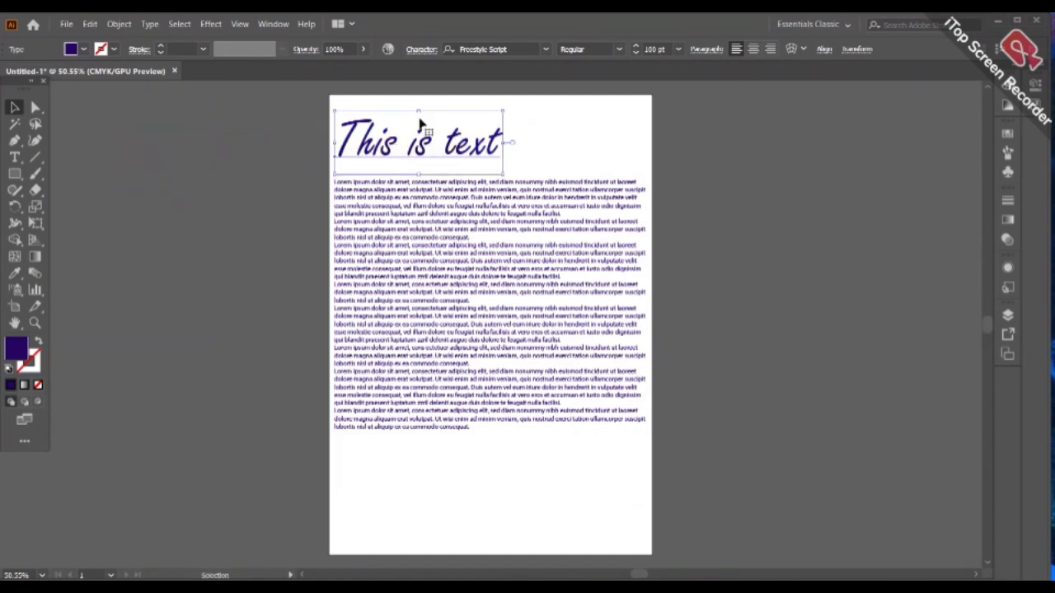
# - Browse the font list and change the heading's font to Harlow Solid Italic
pyautogui.click(545, 49)
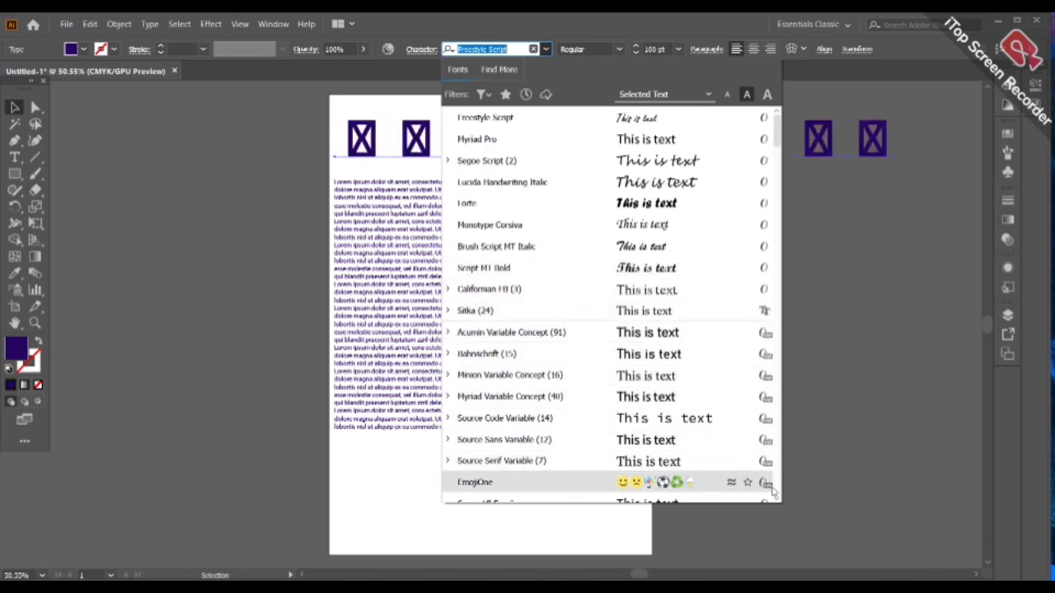
pyautogui.scroll(-2, 776, 499)
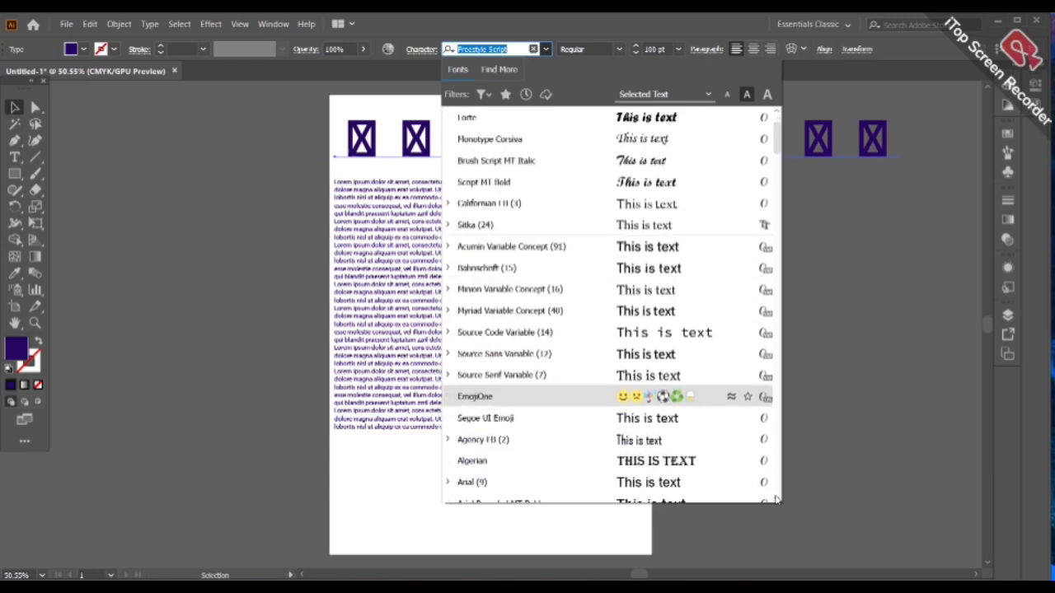
pyautogui.scroll(-2, 776, 499)
pyautogui.scroll(-3, 776, 498)
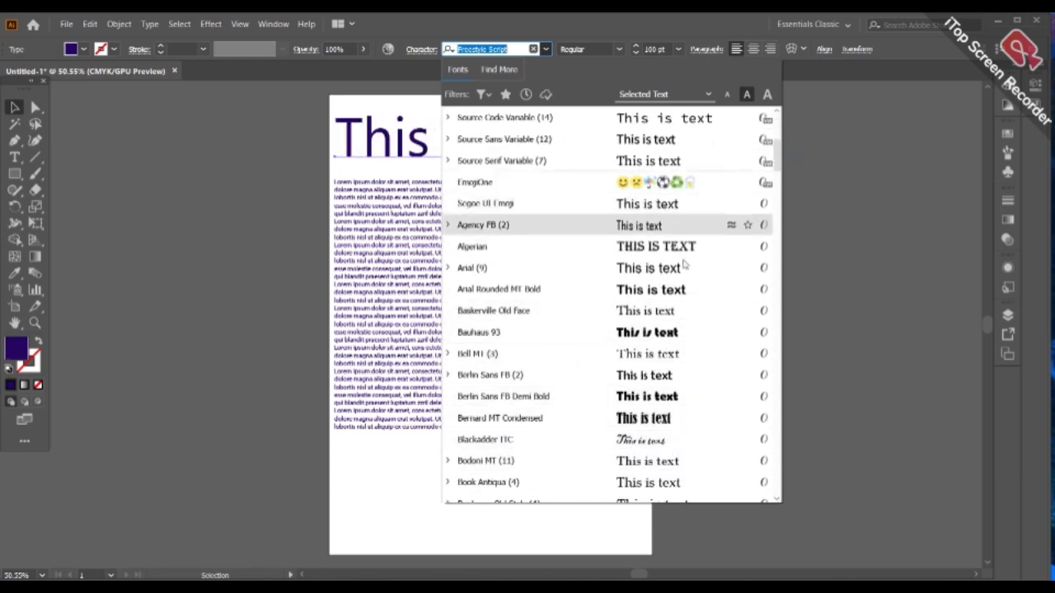
pyautogui.scroll(-5, 780, 497)
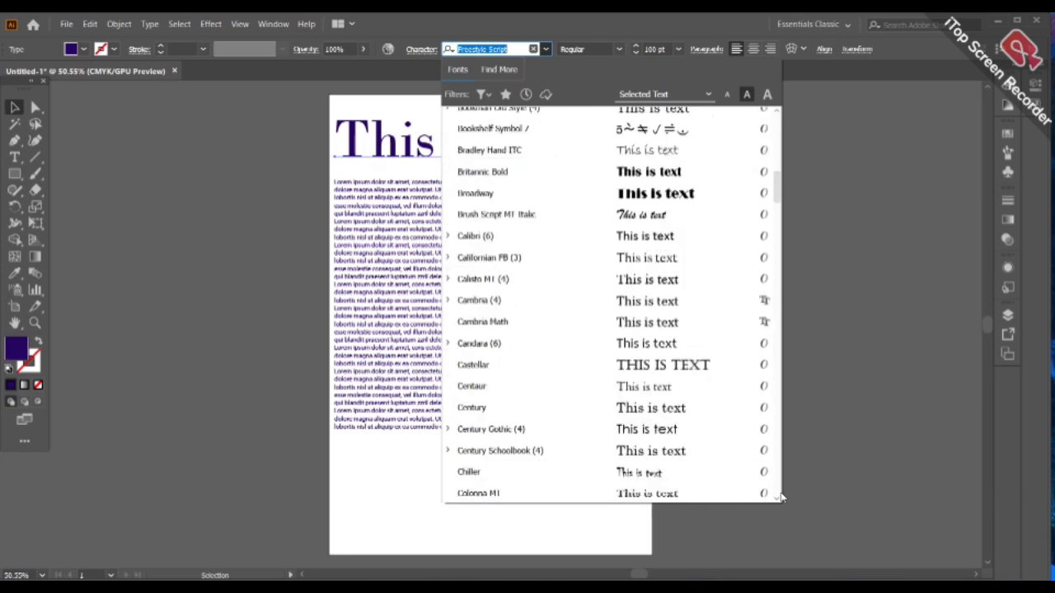
pyautogui.scroll(-9, 779, 501)
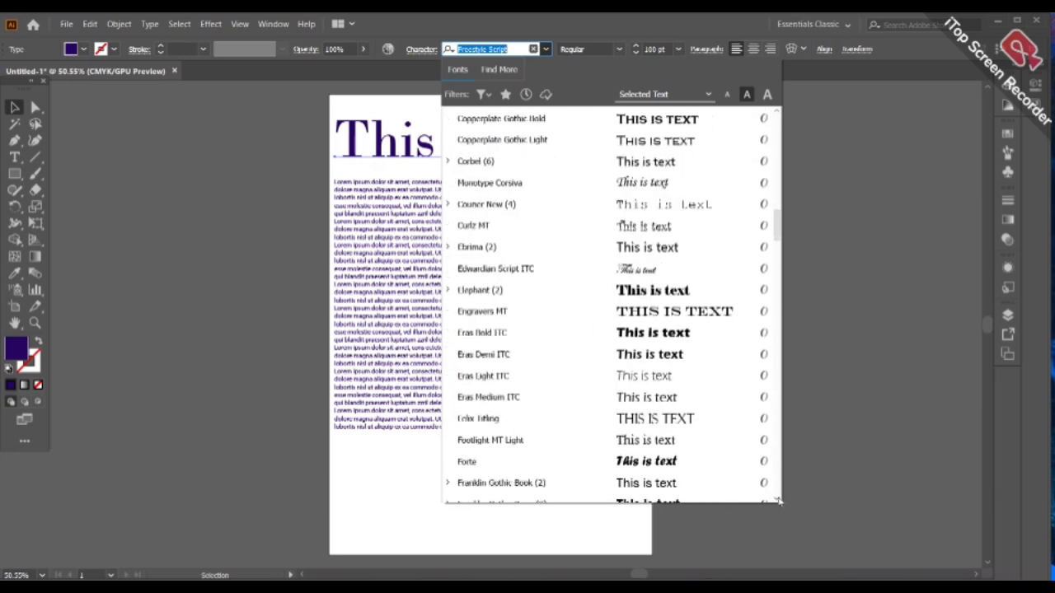
pyautogui.scroll(-1, 779, 500)
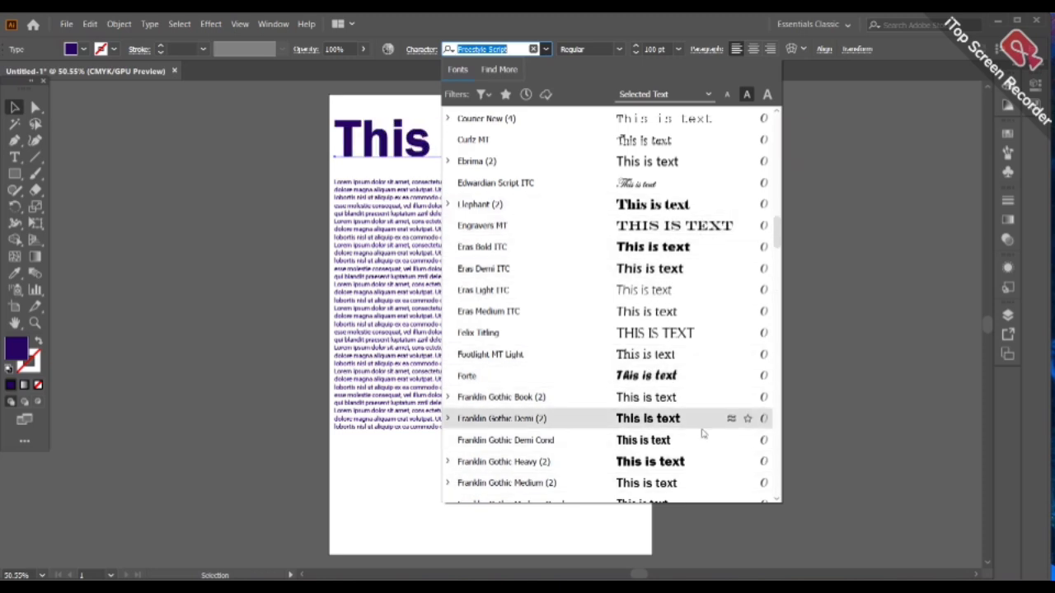
pyautogui.scroll(-3, 777, 504)
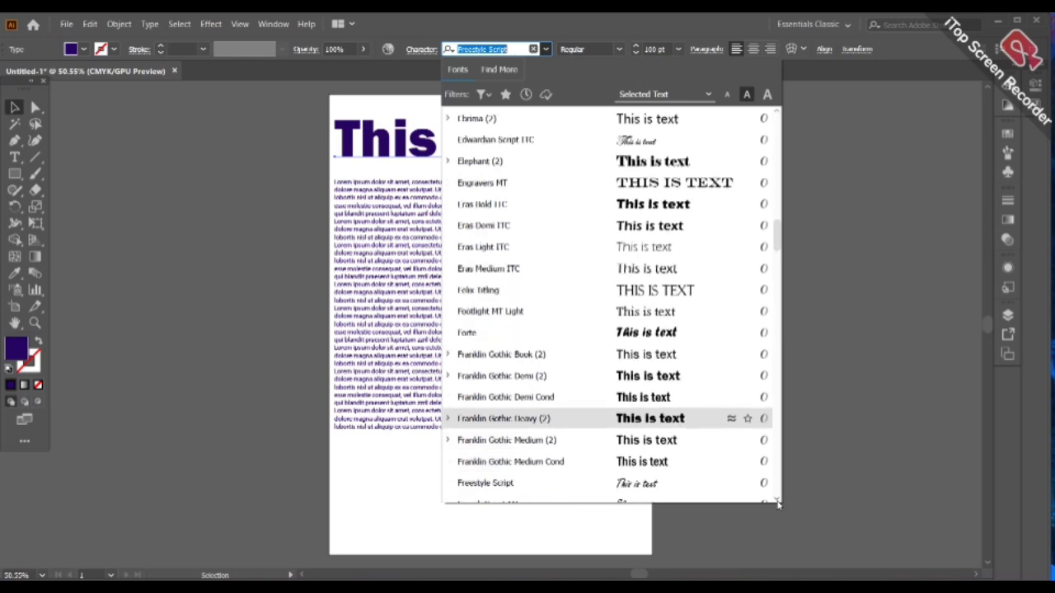
pyautogui.scroll(-3, 777, 503)
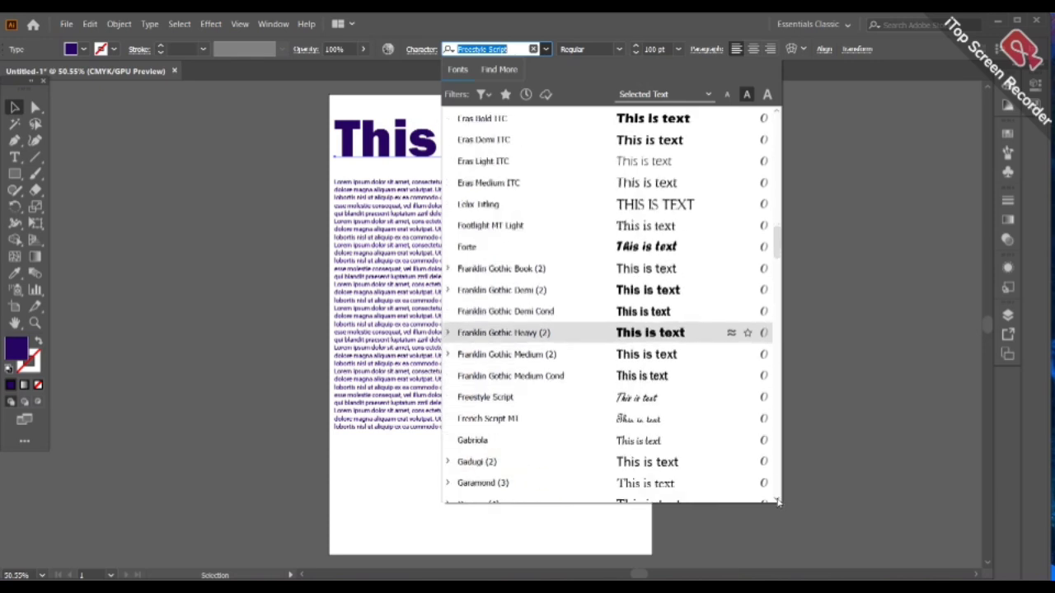
pyautogui.scroll(-3, 777, 503)
pyautogui.scroll(-3, 777, 504)
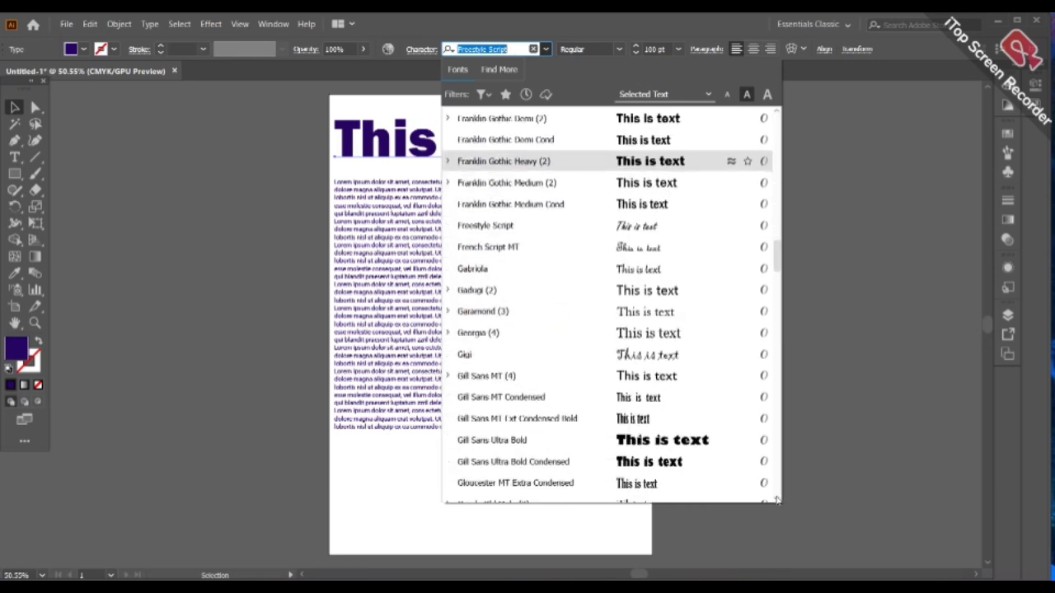
pyautogui.scroll(-3, 777, 501)
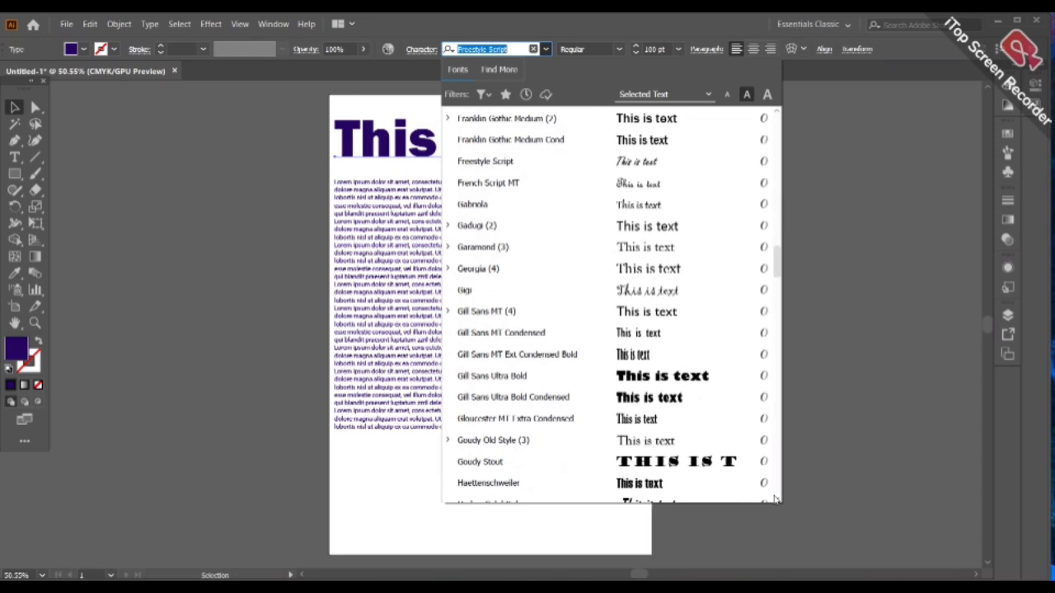
pyautogui.scroll(-3, 777, 500)
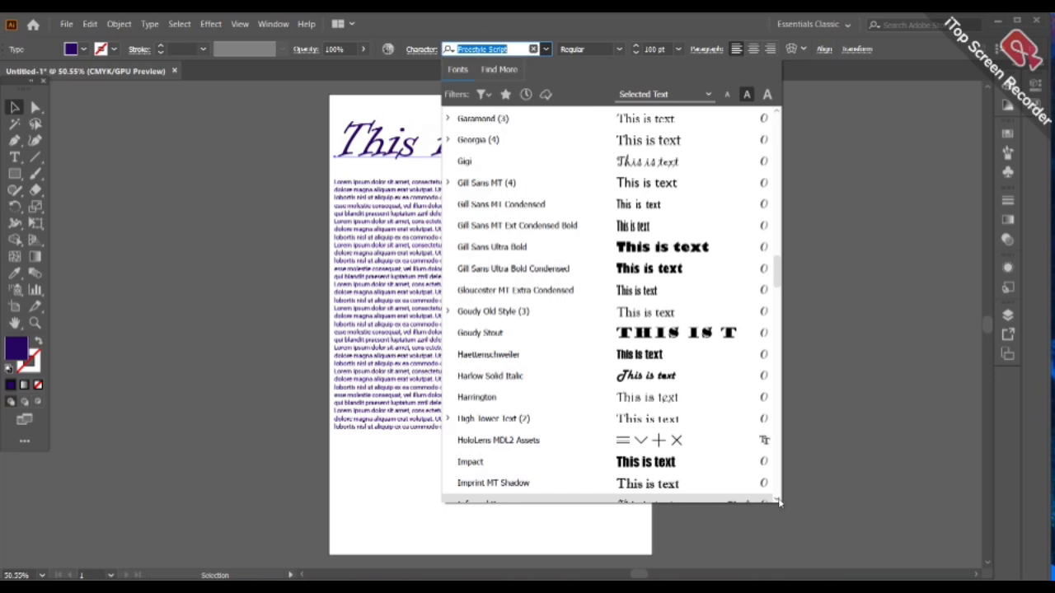
pyautogui.scroll(-3, 609, 482)
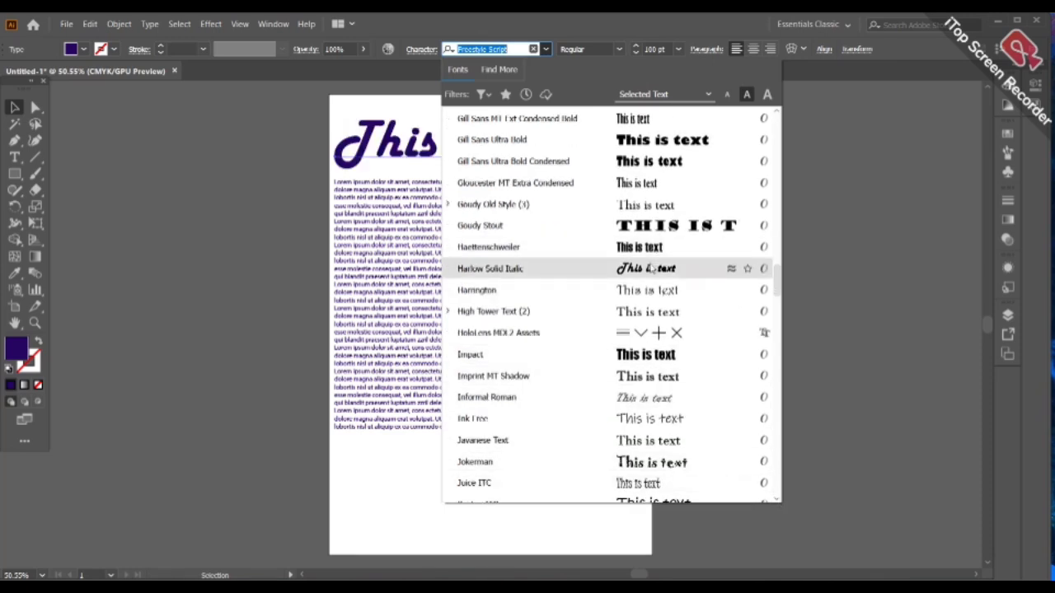
pyautogui.click(647, 269)
# - Change the body text's font to Monotype Corsiva and inspect the lettering up close
pyautogui.click(511, 227)
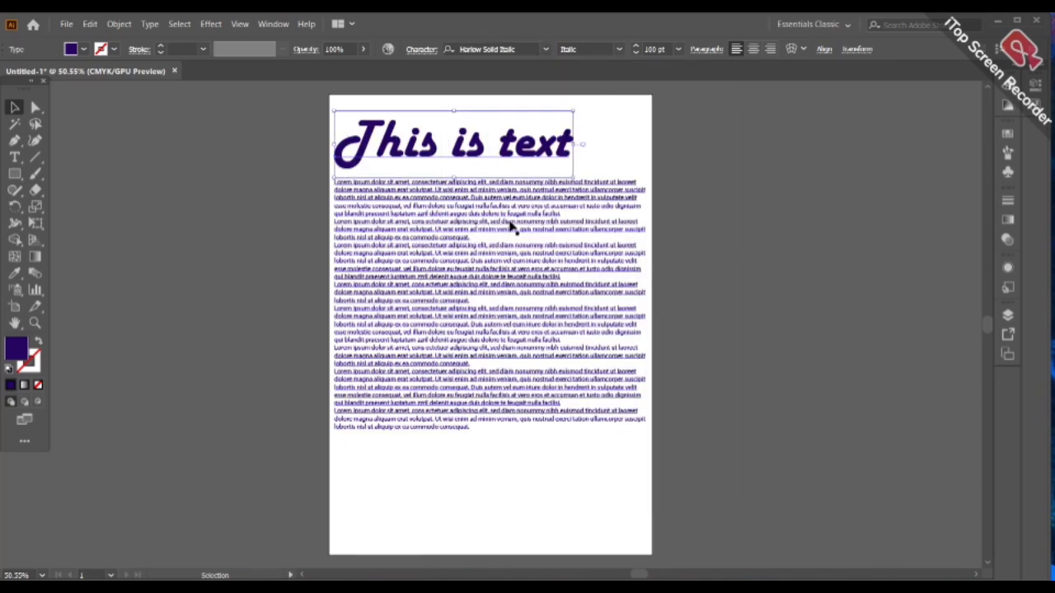
pyautogui.click(543, 51)
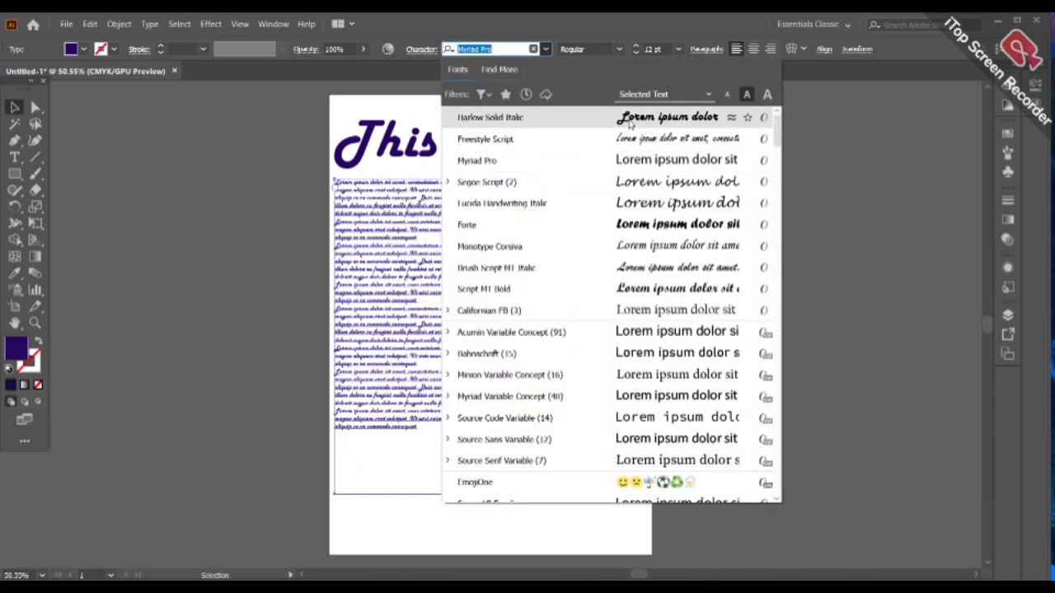
pyautogui.click(643, 247)
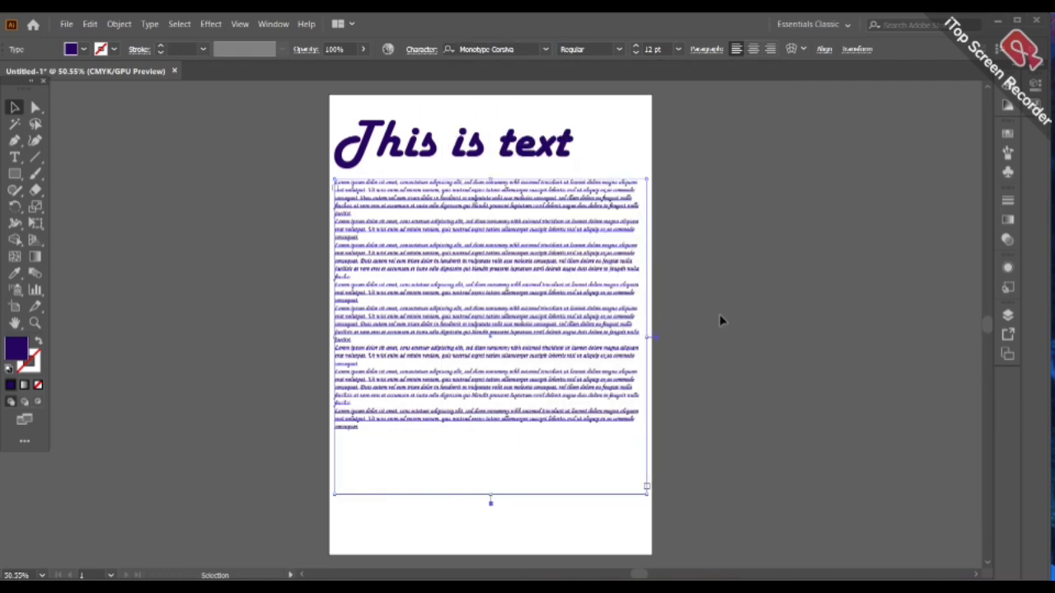
pyautogui.hotkey('ctrl', '=')
pyautogui.hotkey('ctrl', '=')
pyautogui.hotkey('ctrl', '=')
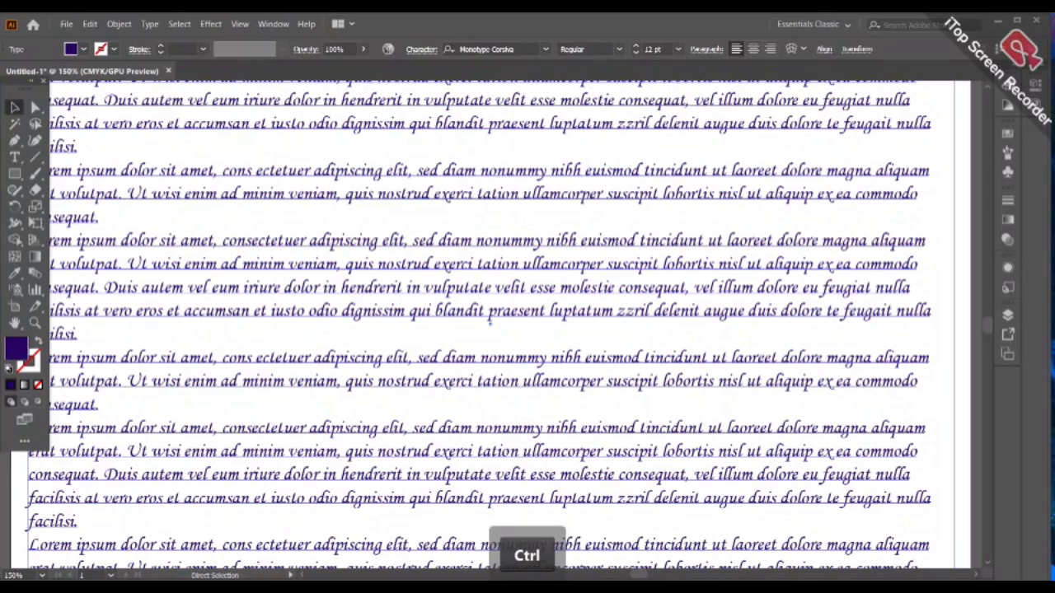
pyautogui.hotkey('ctrl', '-')
pyautogui.hotkey('ctrl', '-')
pyautogui.press('Print')
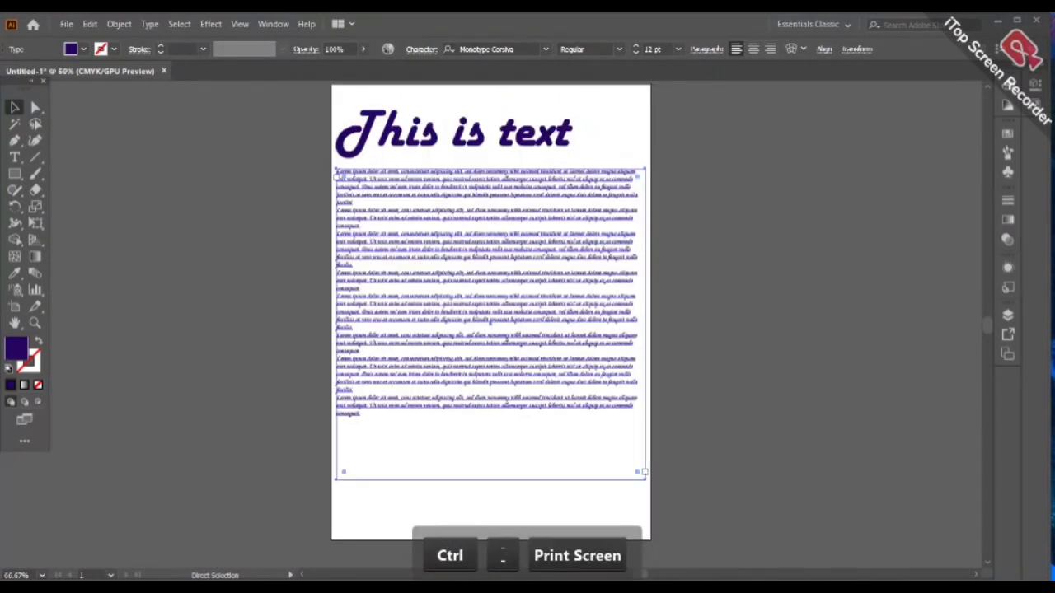
pyautogui.hotkey('ctrl', '-')
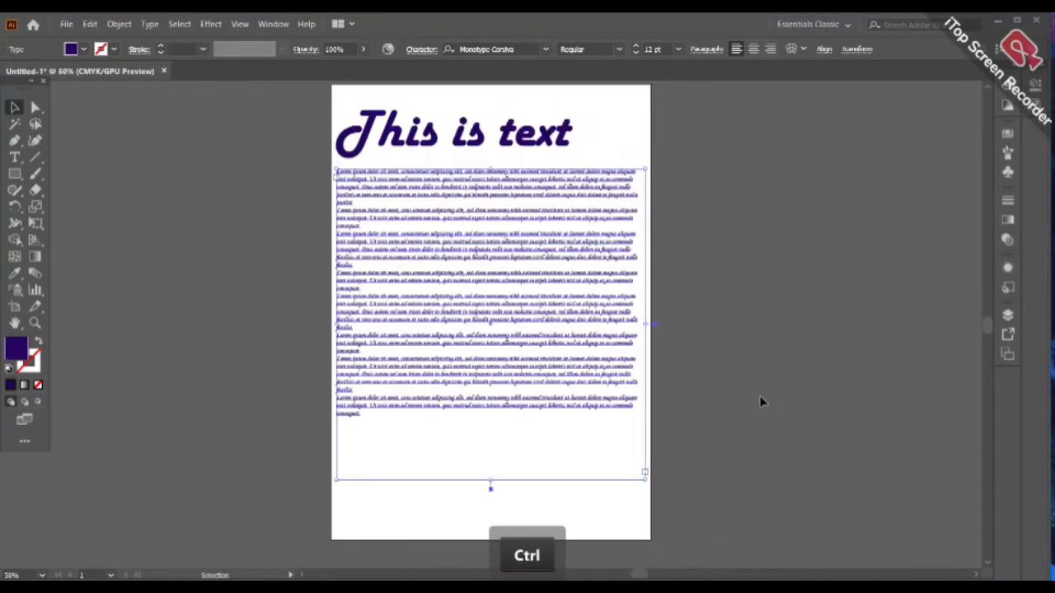
# - Change the body text's font to Bahnschrift with the Regular style
pyautogui.click(546, 49)
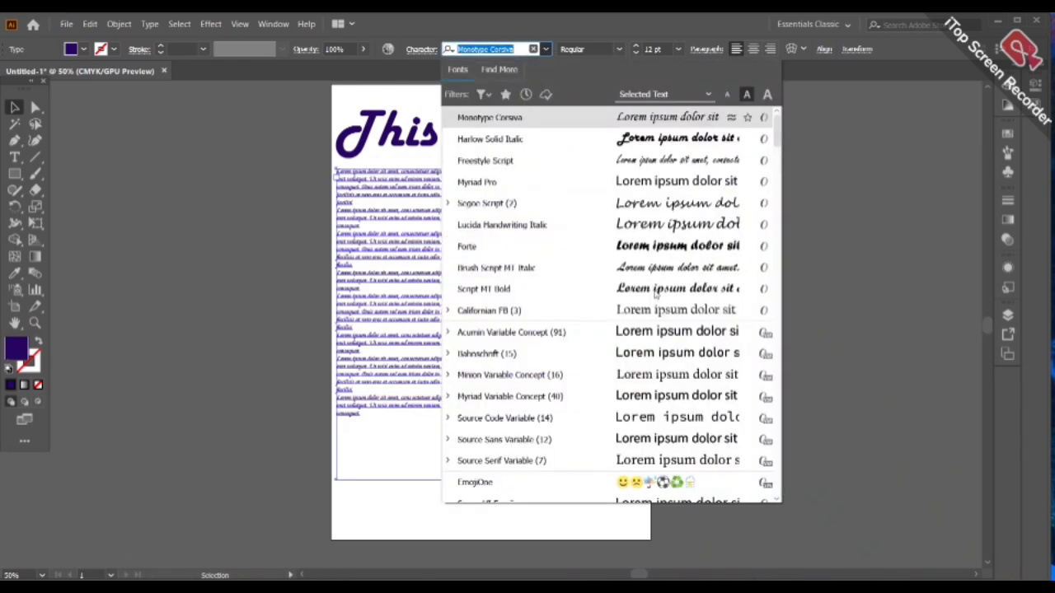
pyautogui.click(645, 360)
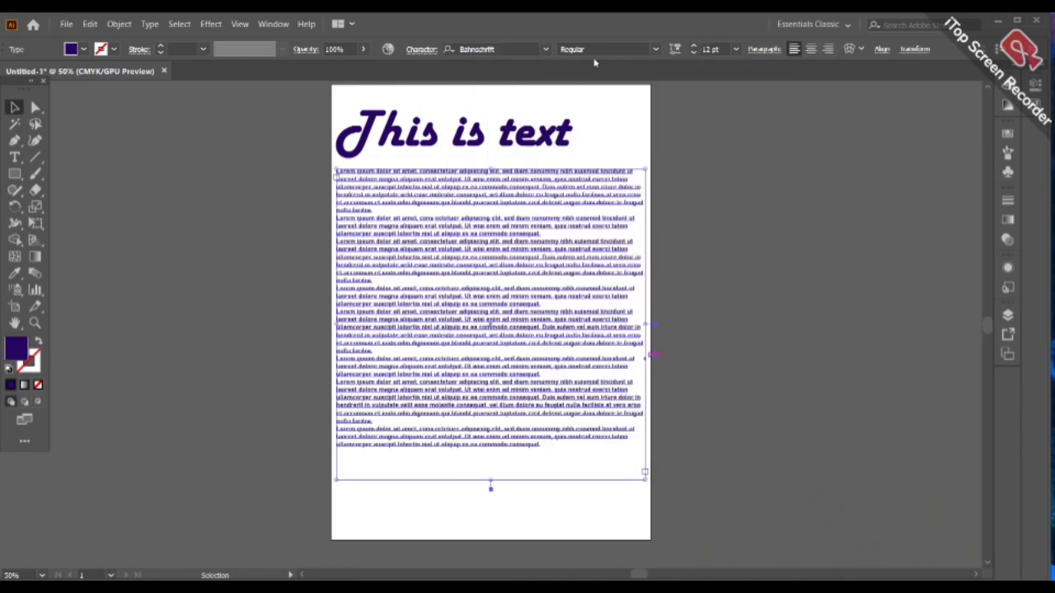
pyautogui.click(656, 51)
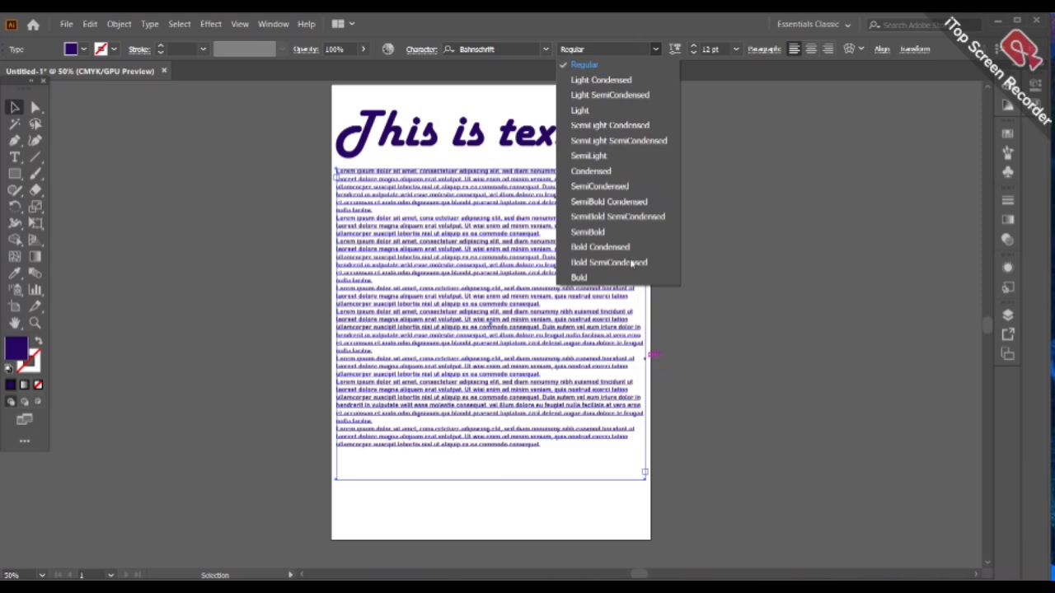
pyautogui.click(579, 66)
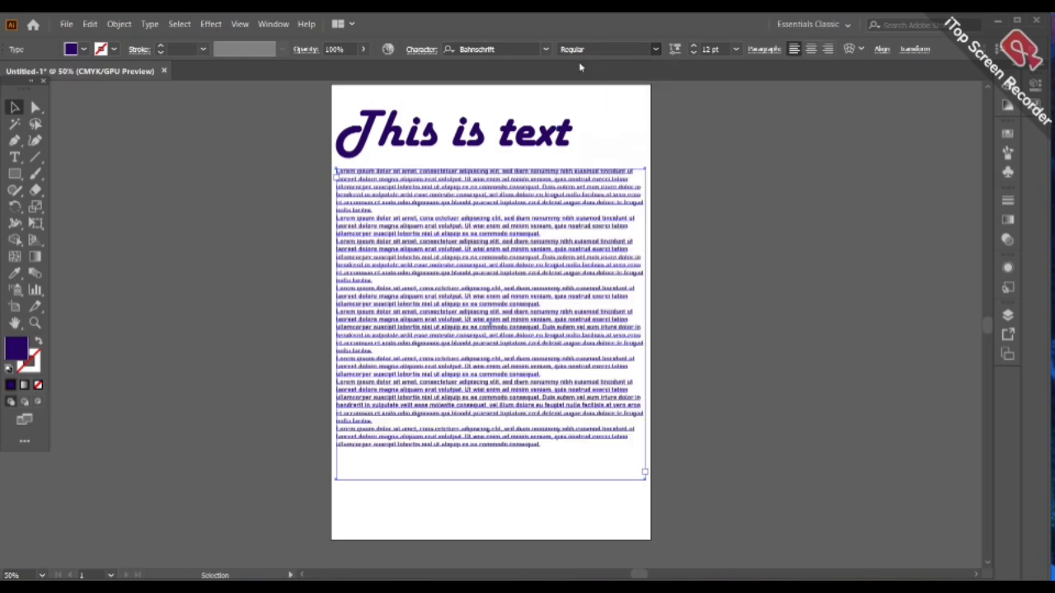
# - Try Myriad Pro on the heading, then set its font to Source Sans Variable
pyautogui.click(483, 140)
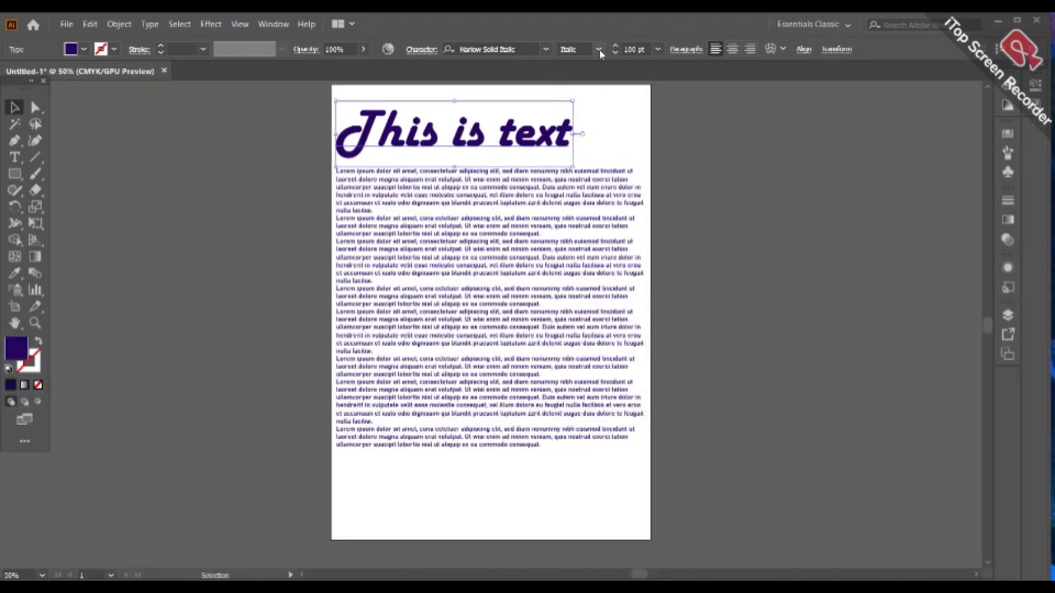
pyautogui.click(547, 50)
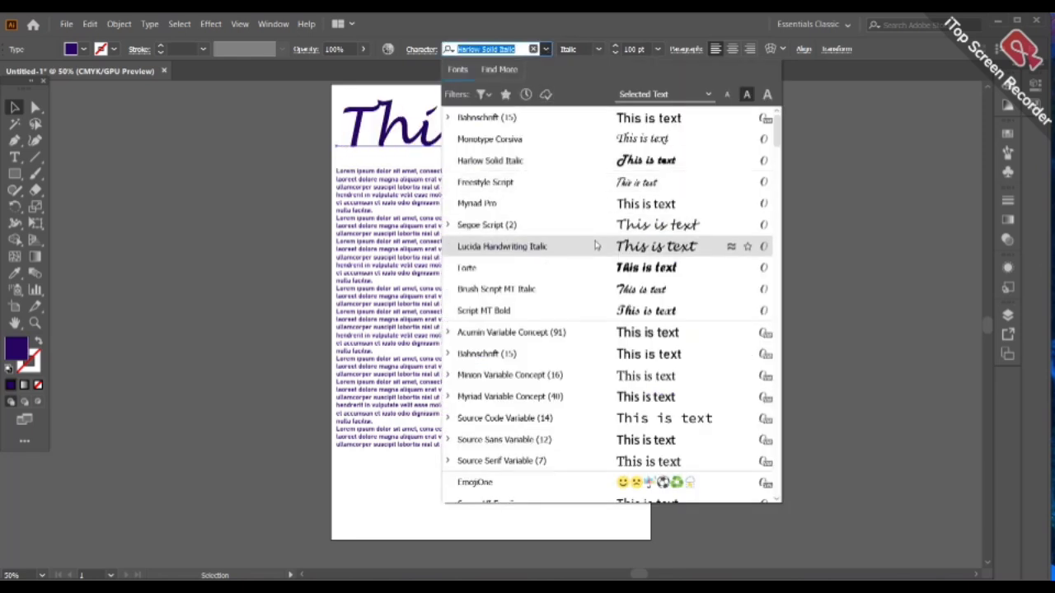
pyautogui.click(595, 203)
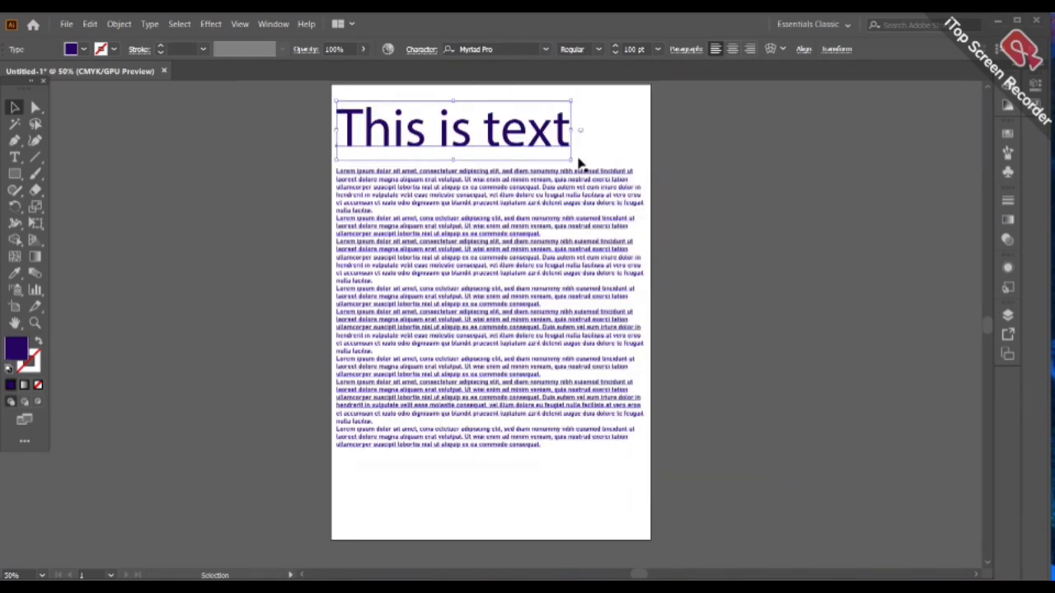
pyautogui.click(547, 49)
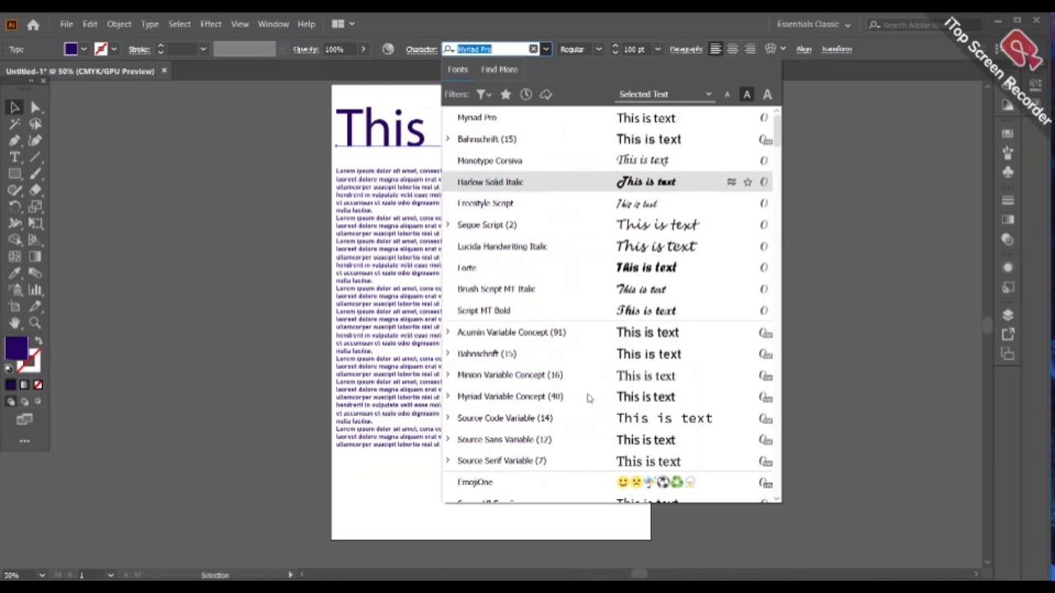
pyautogui.click(600, 439)
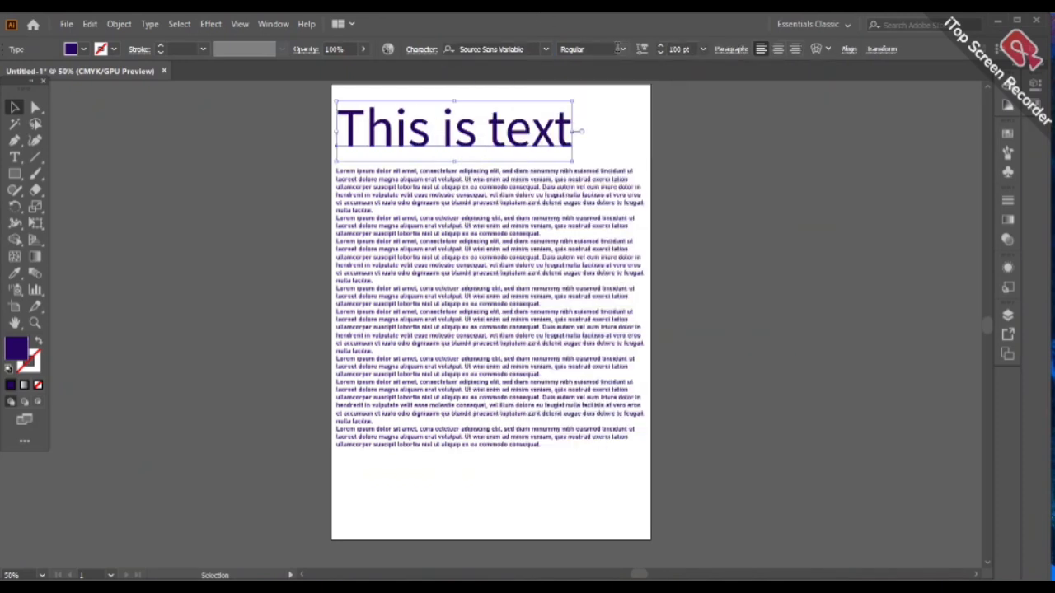
# - Try the Black Italic font style on the heading
pyautogui.click(623, 49)
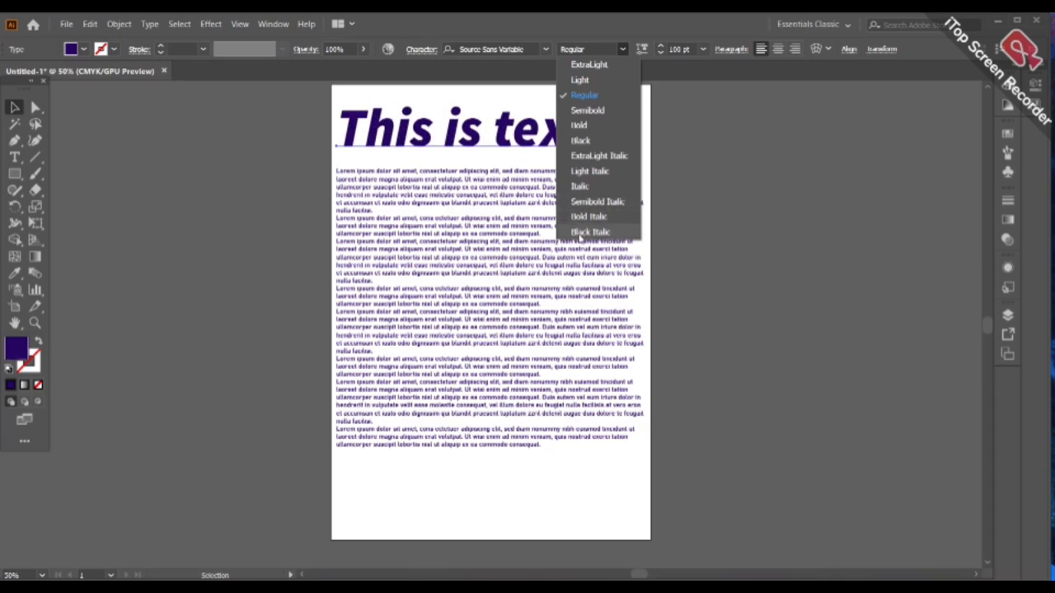
pyautogui.click(582, 232)
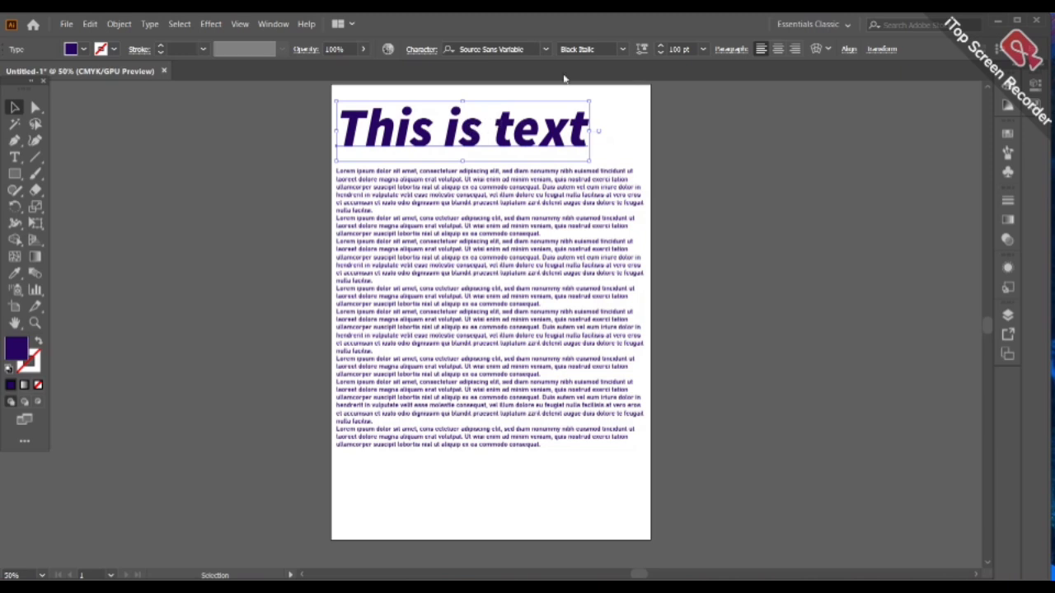
pyautogui.click(622, 51)
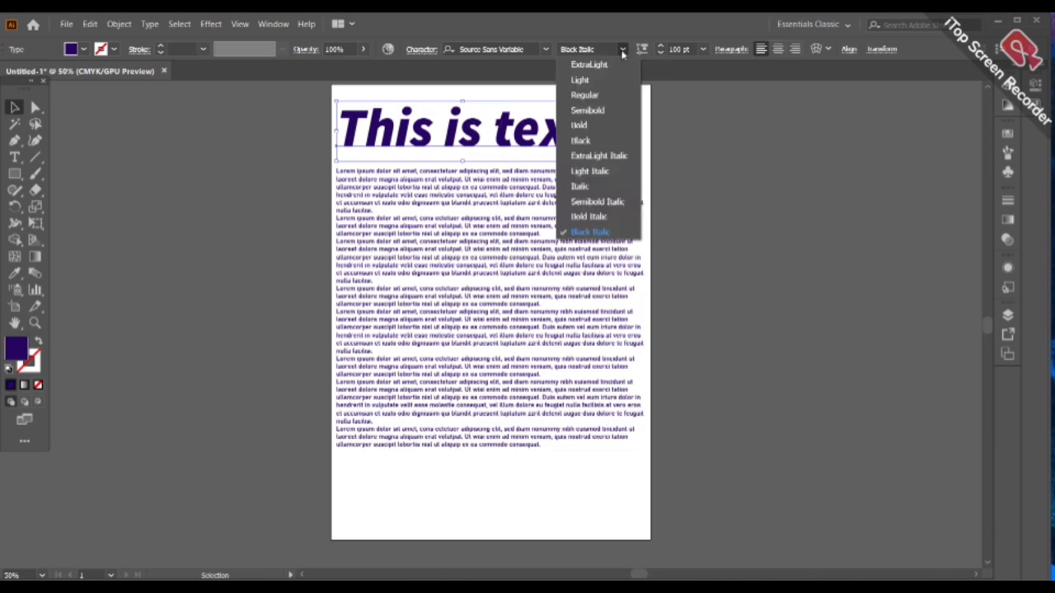
pyautogui.click(576, 64)
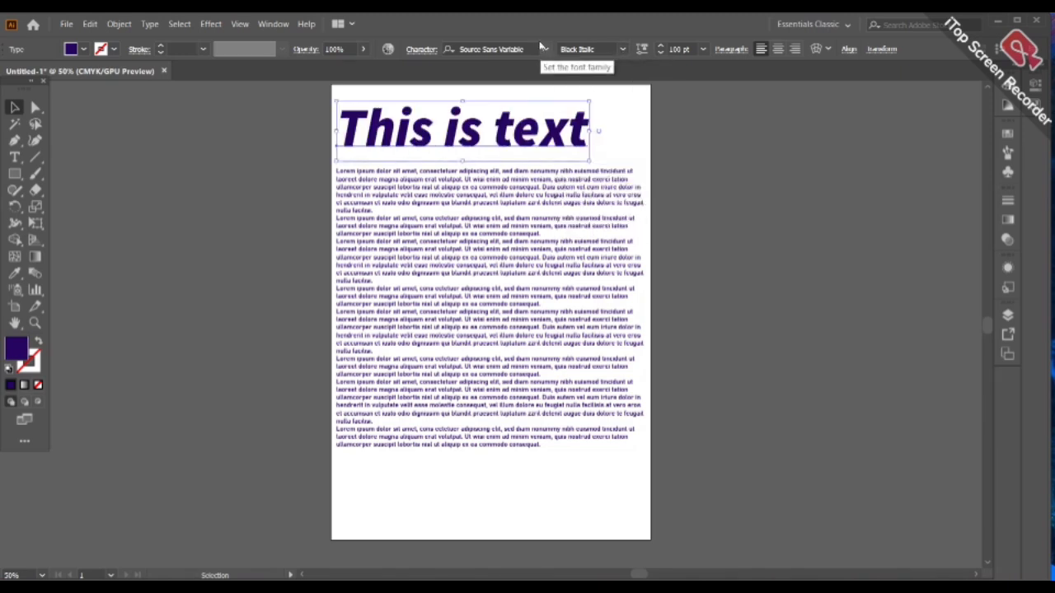
# - Set the heading's font style to Bold, keeping the Source Sans Variable font
pyautogui.click(546, 52)
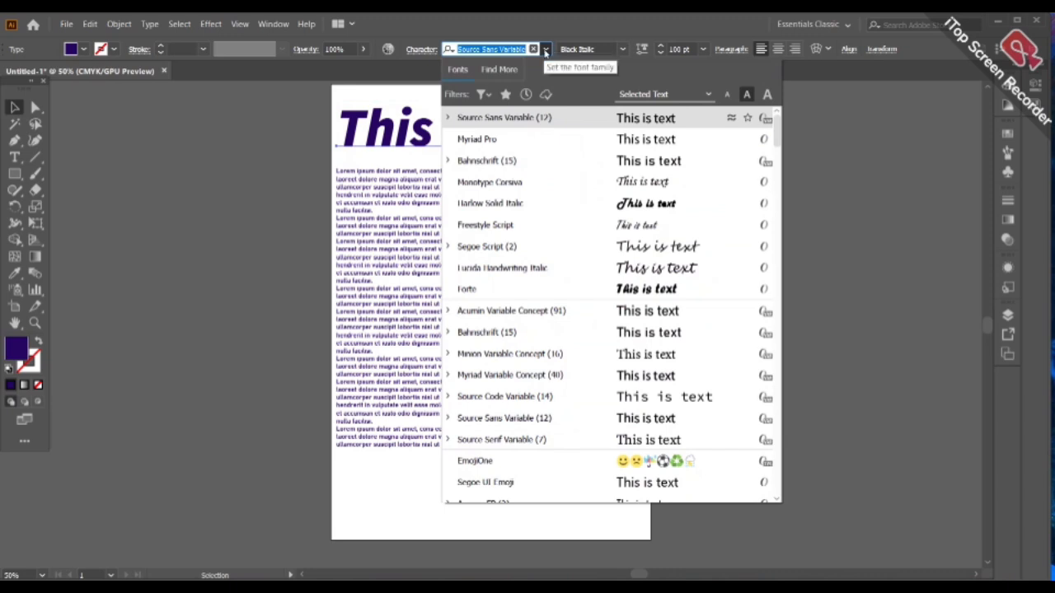
pyautogui.click(546, 52)
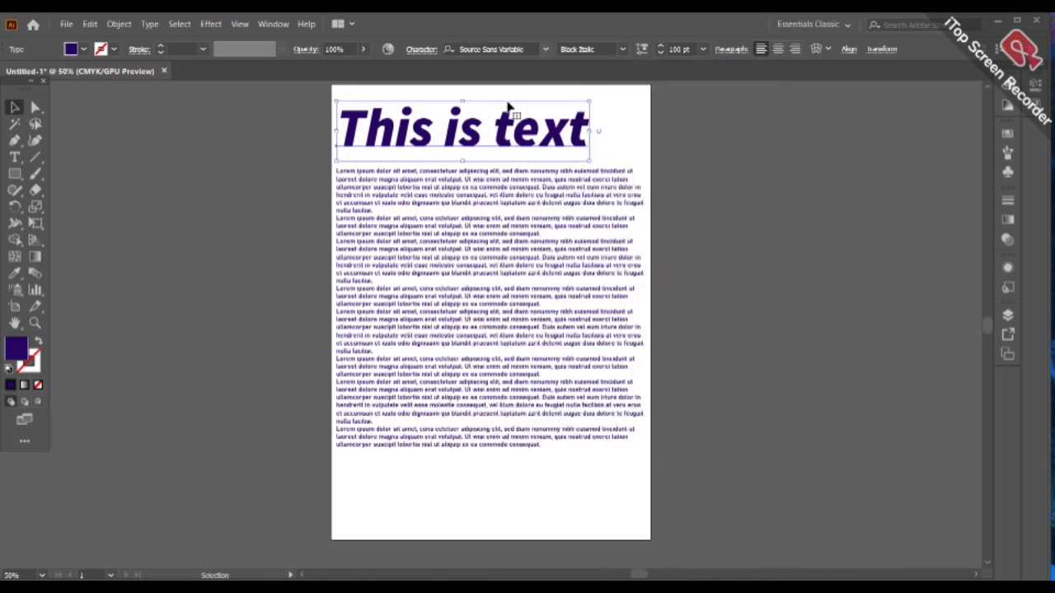
pyautogui.click(624, 51)
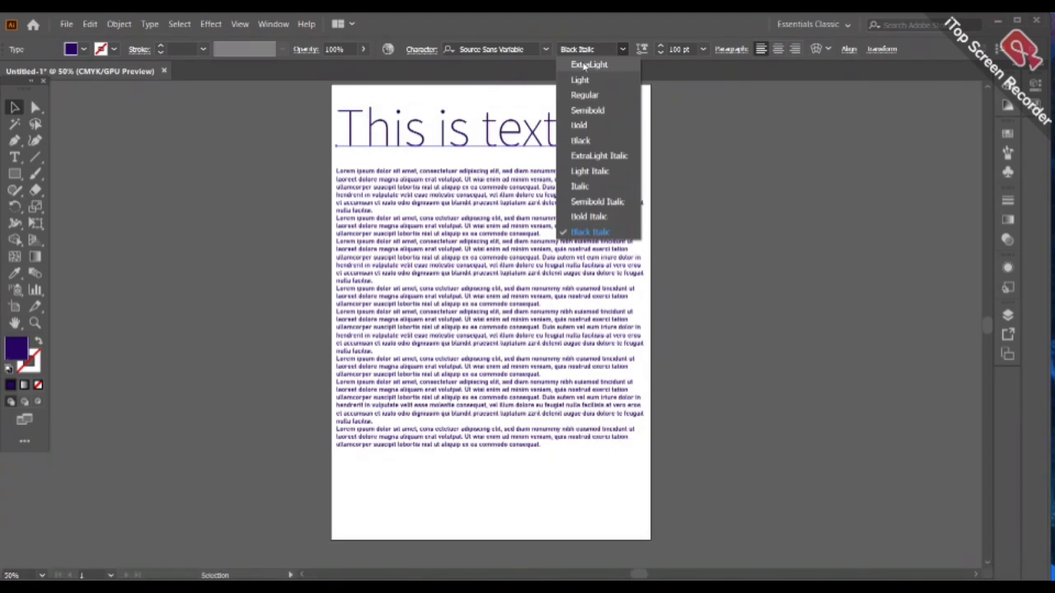
pyautogui.click(589, 126)
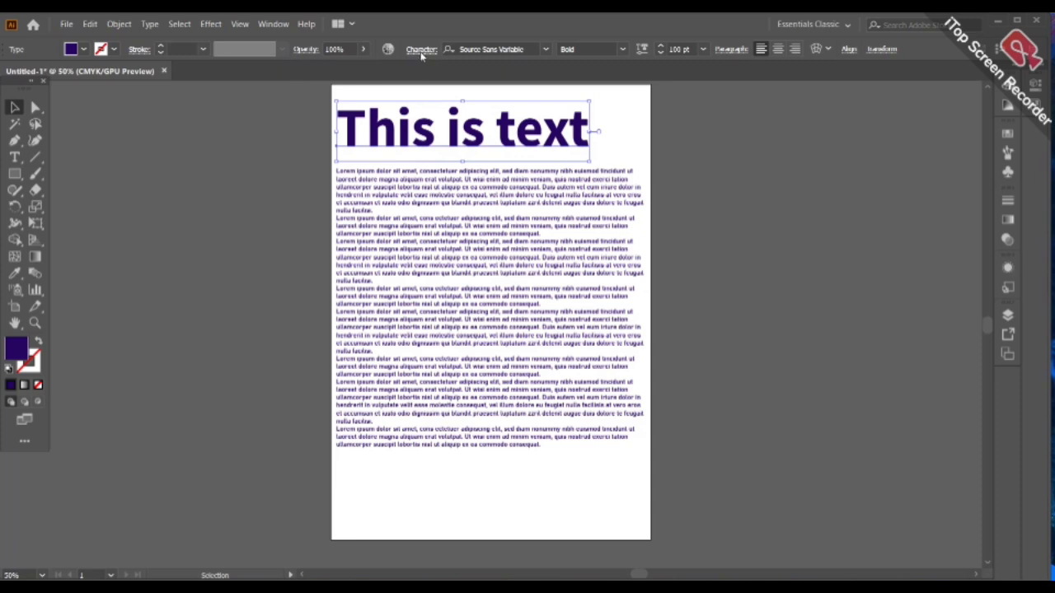
# - Try the ExtraLight font style on the heading
pyautogui.click(422, 49)
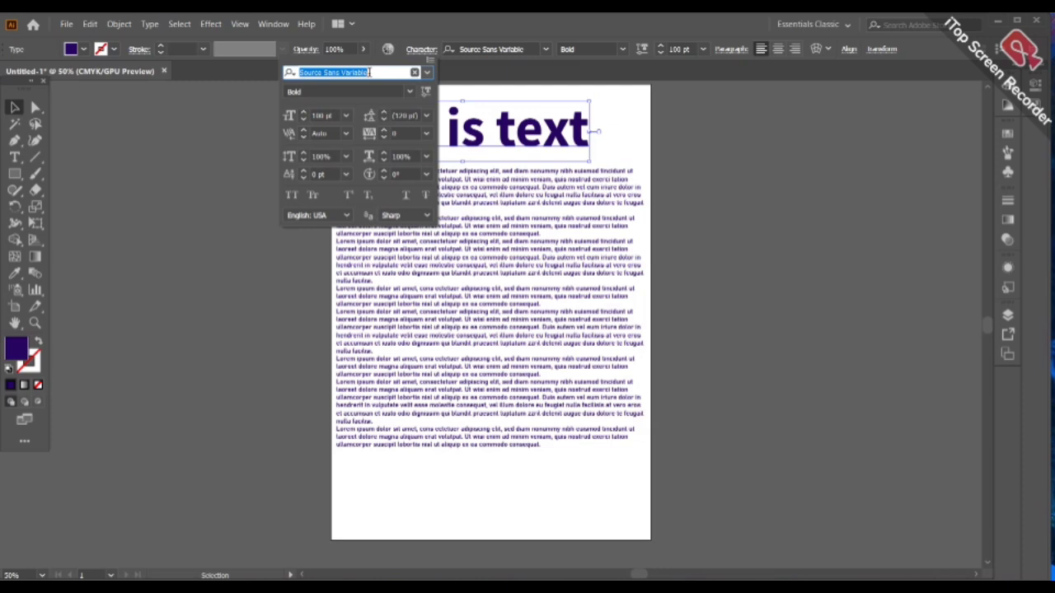
pyautogui.click(427, 76)
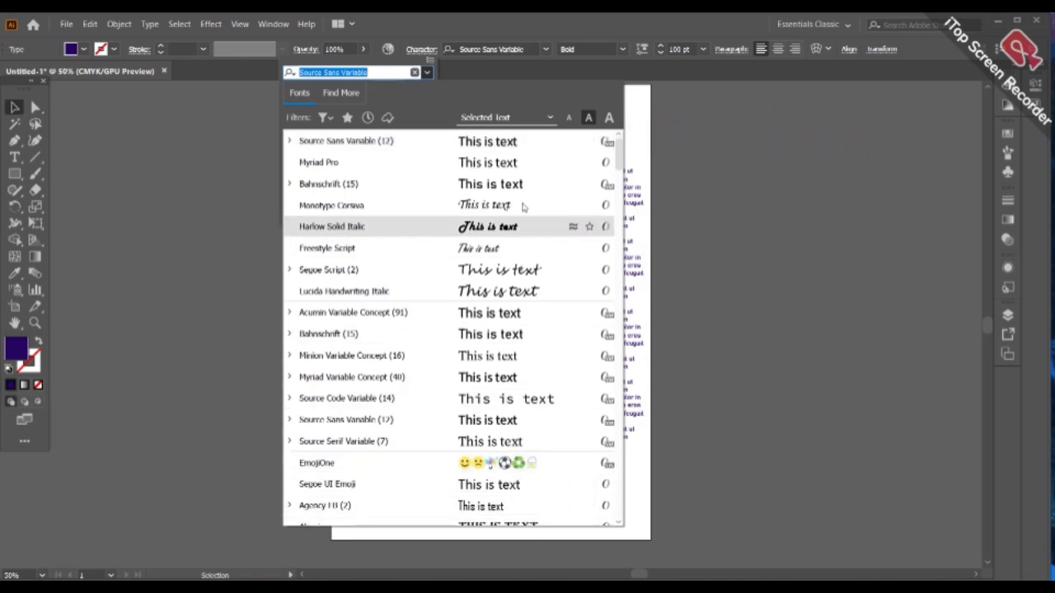
pyautogui.click(427, 75)
pyautogui.click(410, 93)
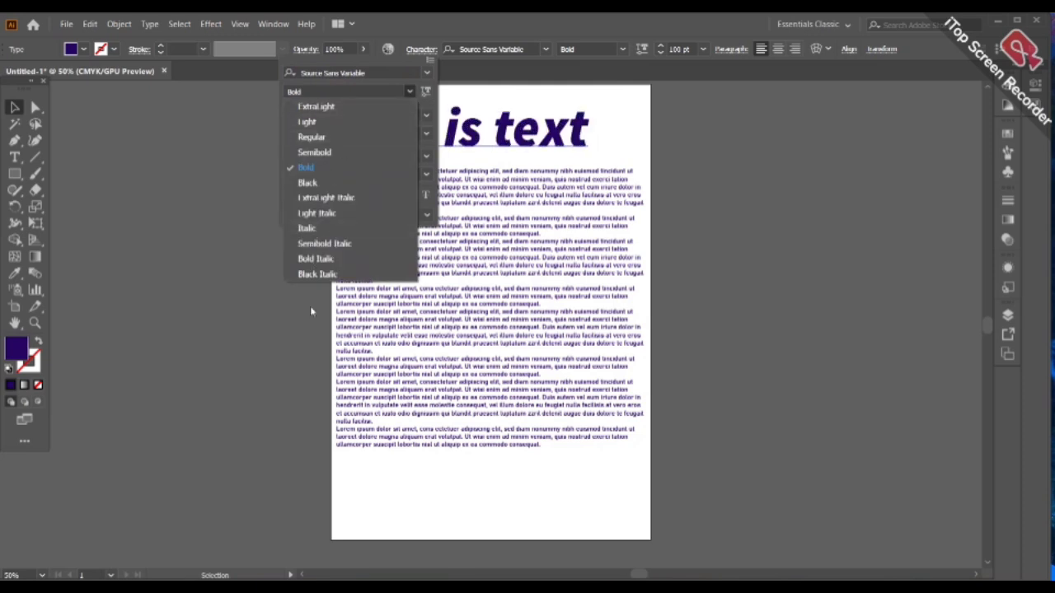
pyautogui.click(309, 106)
pyautogui.click(565, 137)
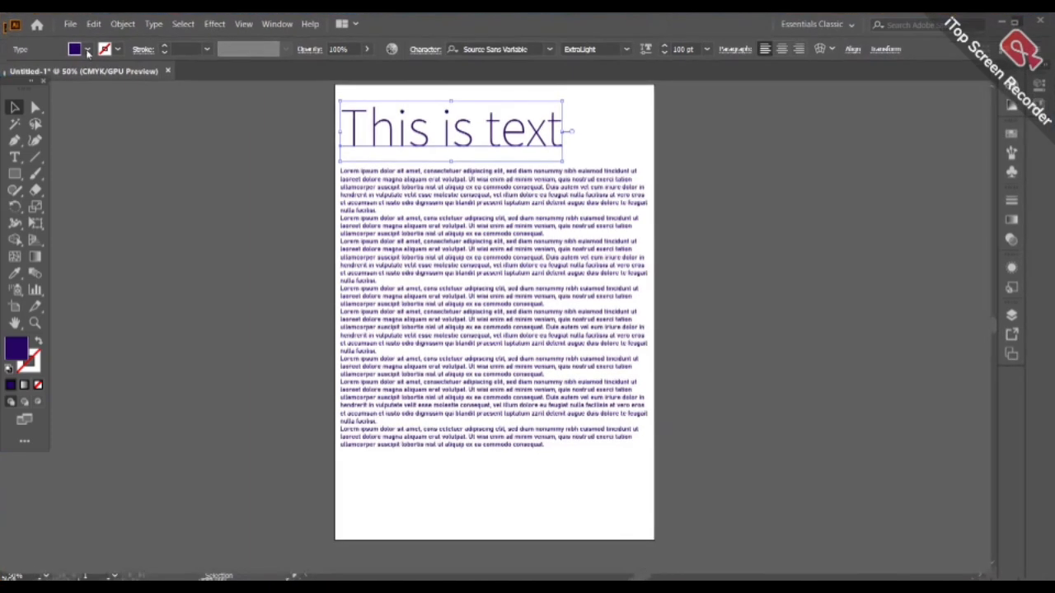
# - Try the Matura MT Script Capitals font on the heading
pyautogui.click(145, 27)
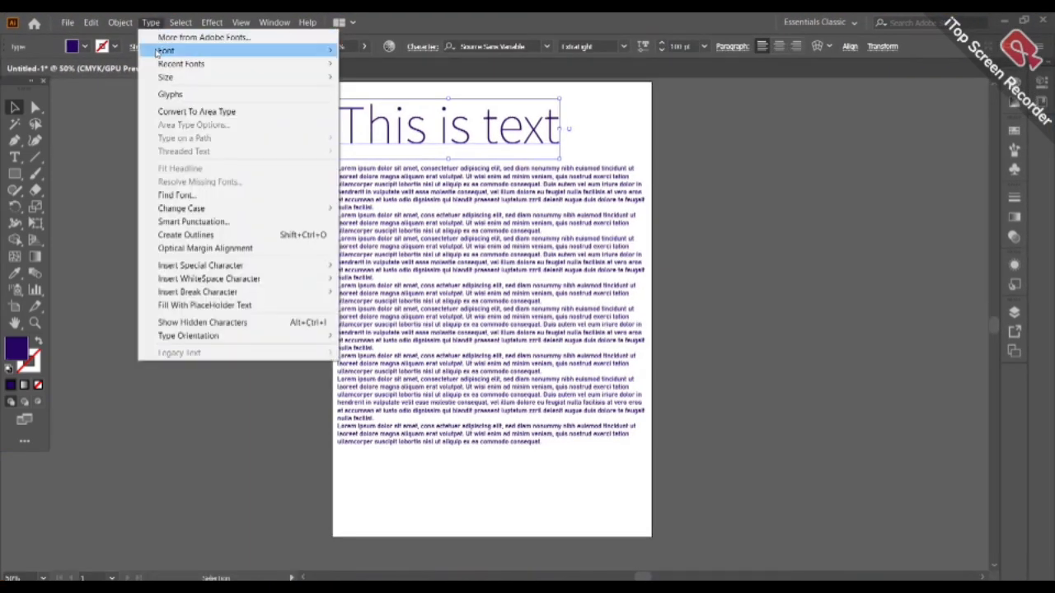
pyautogui.moveTo(157, 52)
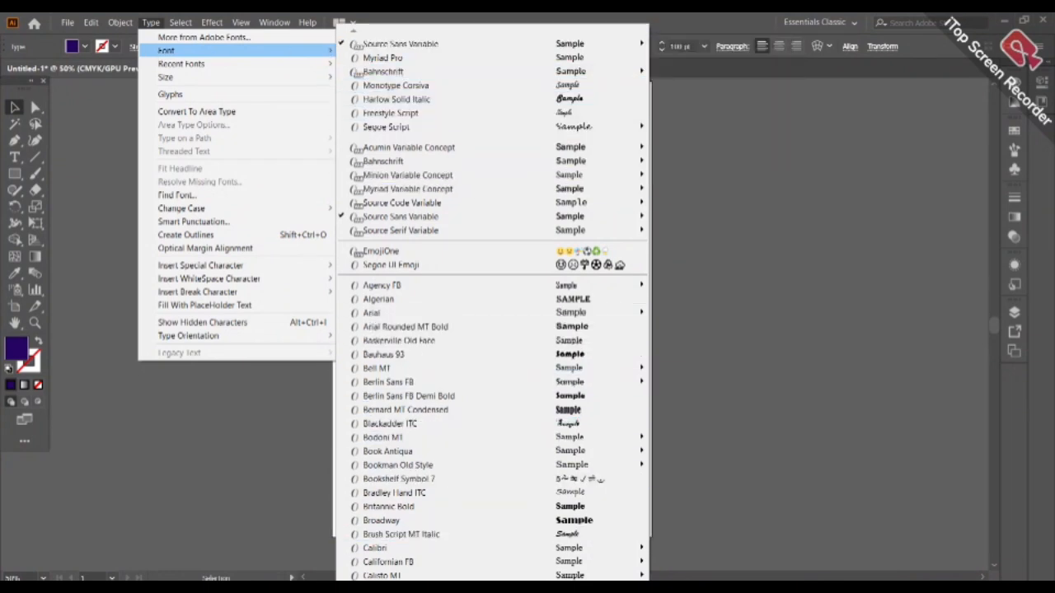
pyautogui.moveTo(492, 580)
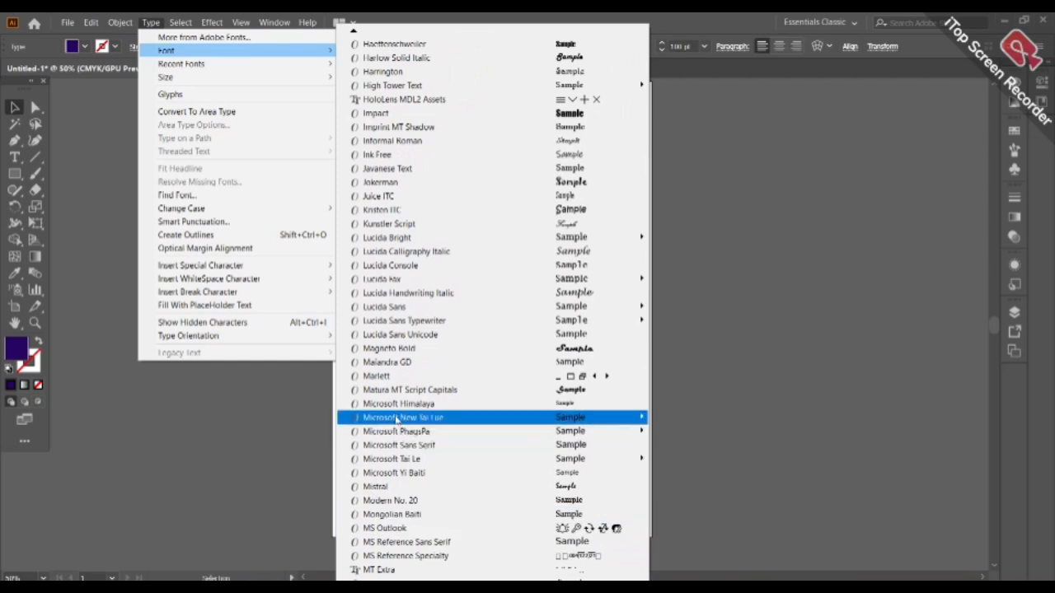
pyautogui.click(409, 390)
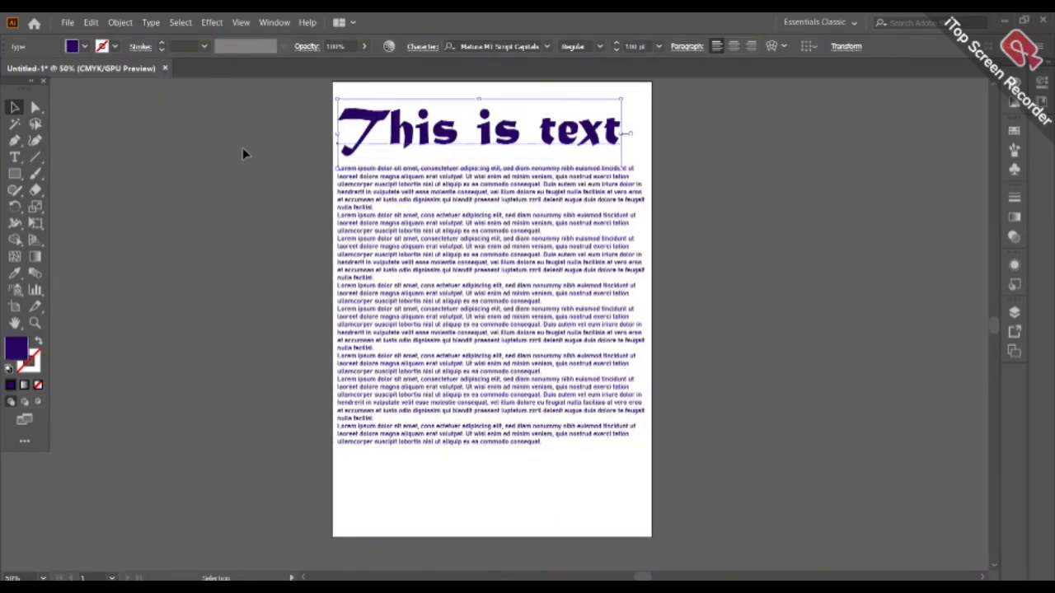
pyautogui.click(307, 126)
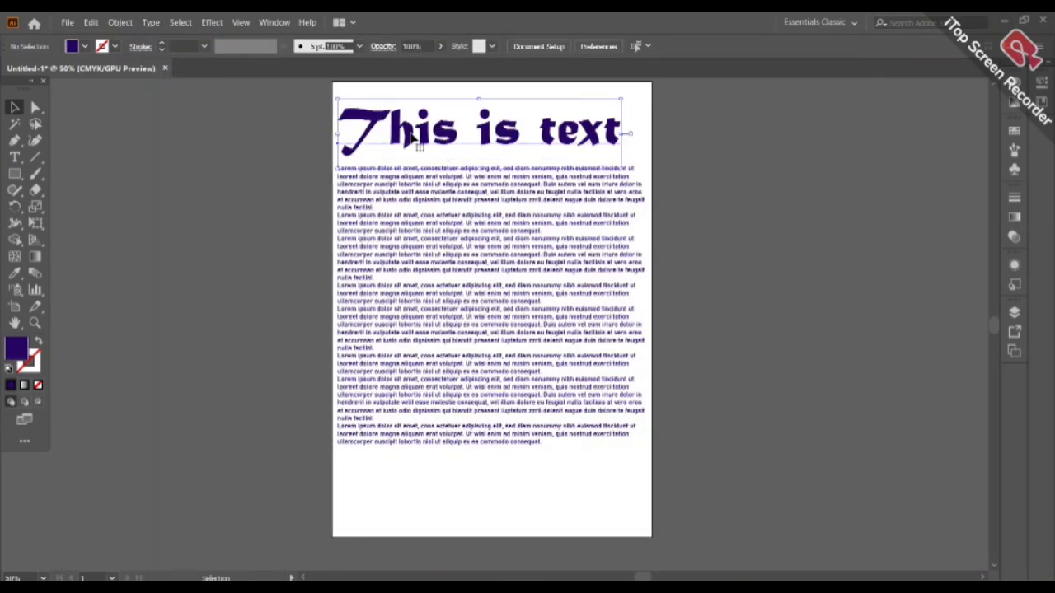
# - Change the heading's font to Bahnschrift with the Regular style
pyautogui.click(482, 132)
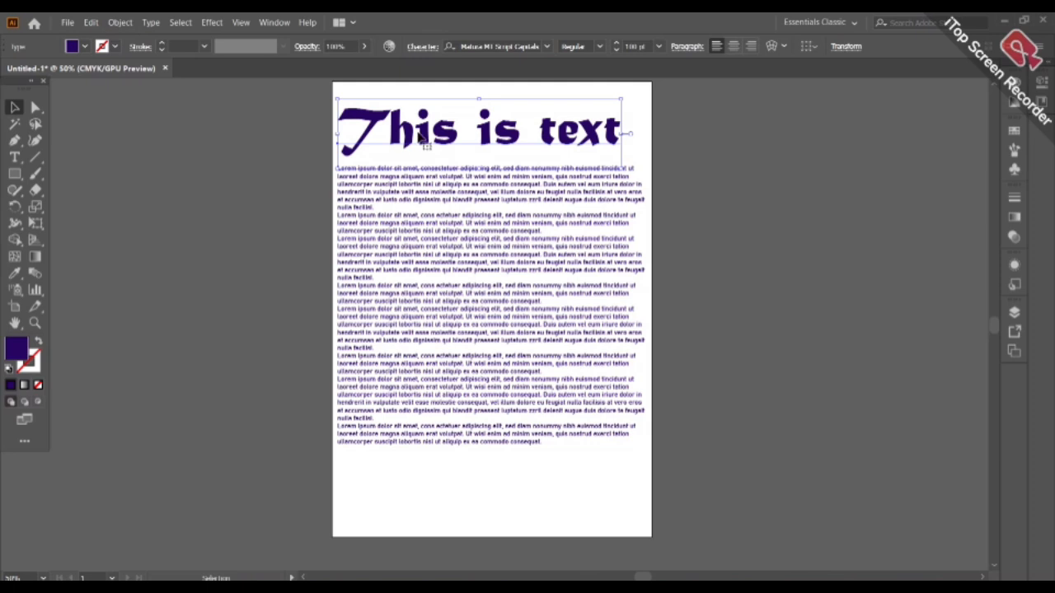
pyautogui.click(547, 52)
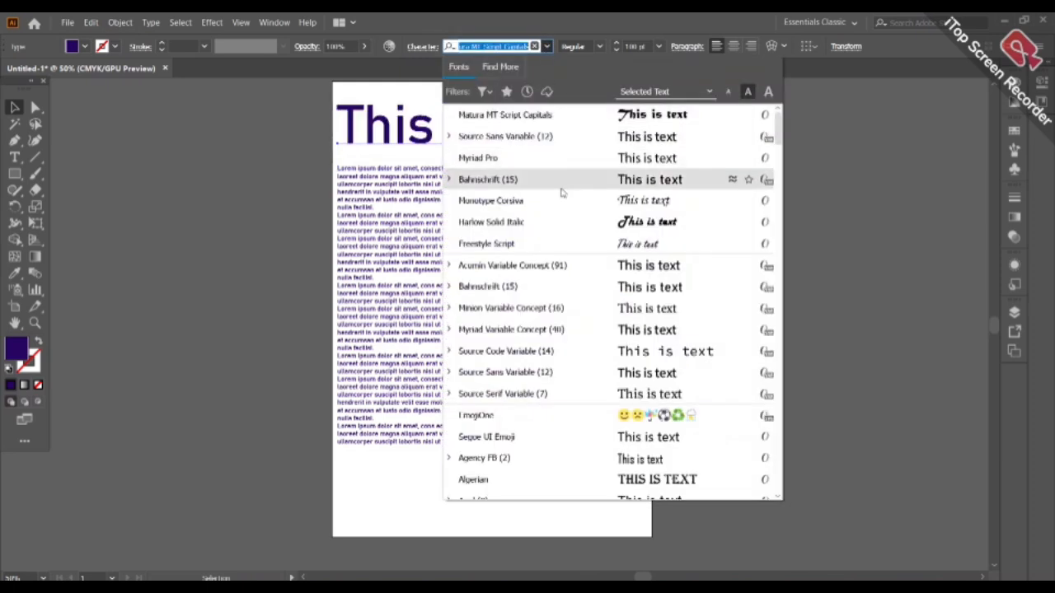
pyautogui.click(563, 181)
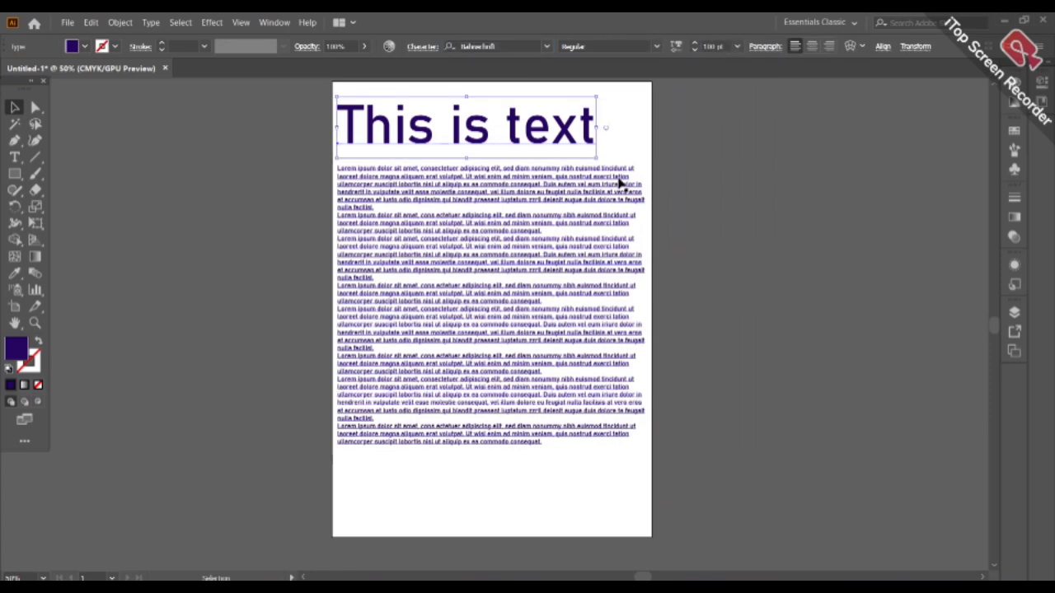
# - Move the body text block down the page to leave a gap below the heading
pyautogui.click(564, 272)
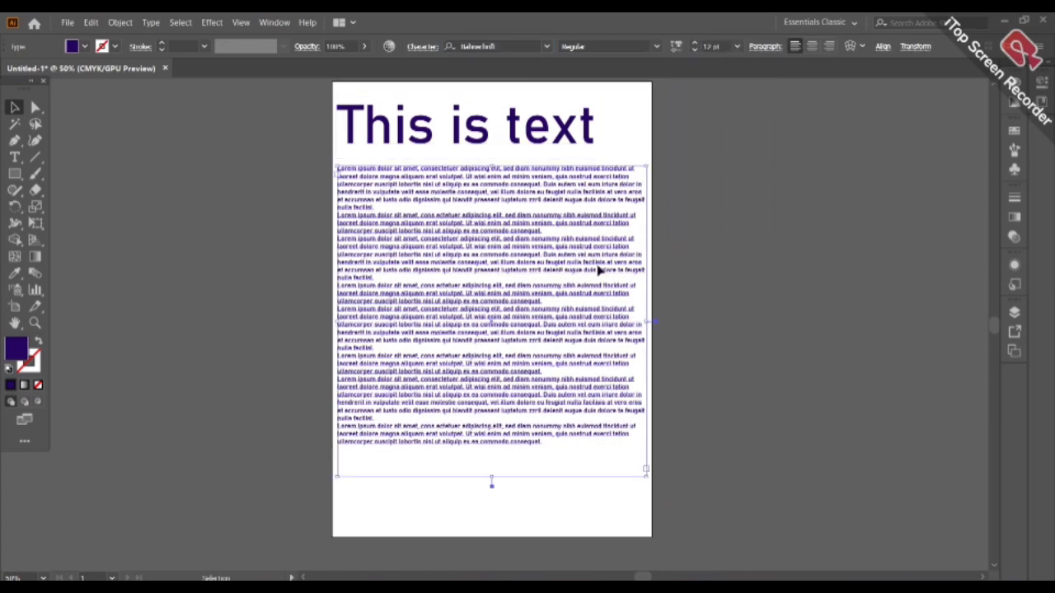
pyautogui.moveTo(450, 313); pyautogui.dragTo(457, 383)
# - Try widening the heading, undo that, and shift the heading slightly down
pyautogui.click(537, 152)
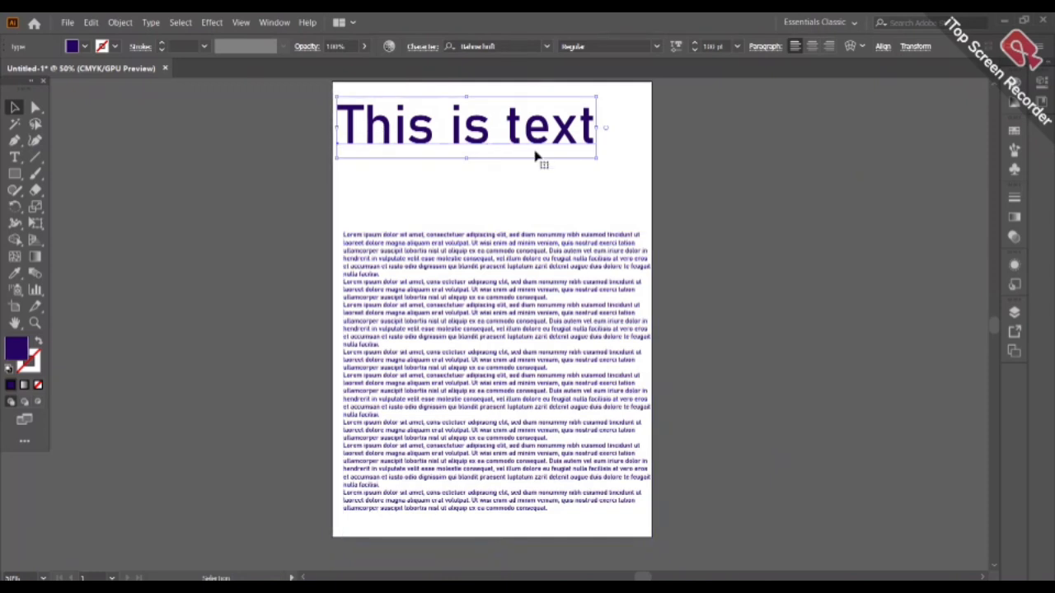
pyautogui.moveTo(601, 128); pyautogui.dragTo(634, 132)
pyautogui.hotkey('ctrl', 'z')
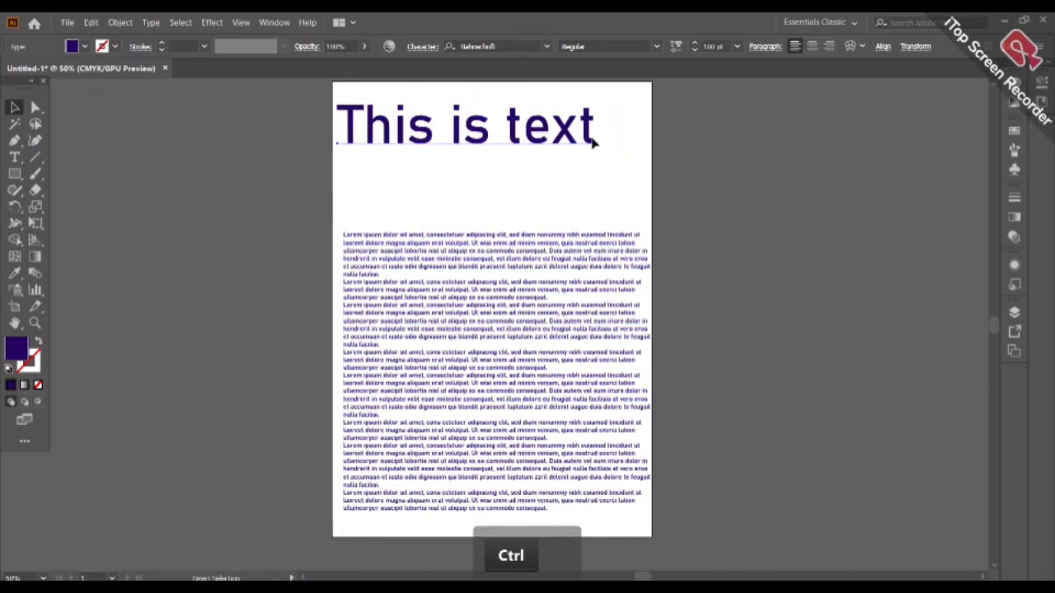
pyautogui.moveTo(556, 153); pyautogui.dragTo(582, 136)
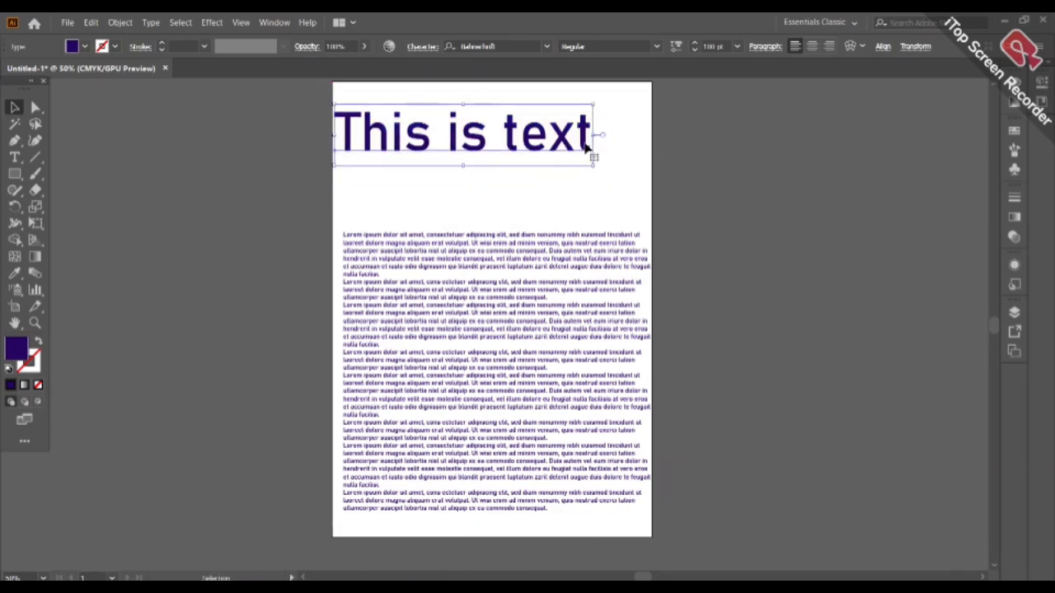
# - Try stretching the heading horizontally beyond the page width without keeping its proportions, and undo it
pyautogui.moveTo(595, 135); pyautogui.dragTo(676, 147)
pyautogui.moveTo(582, 141); pyautogui.dragTo(636, 146)
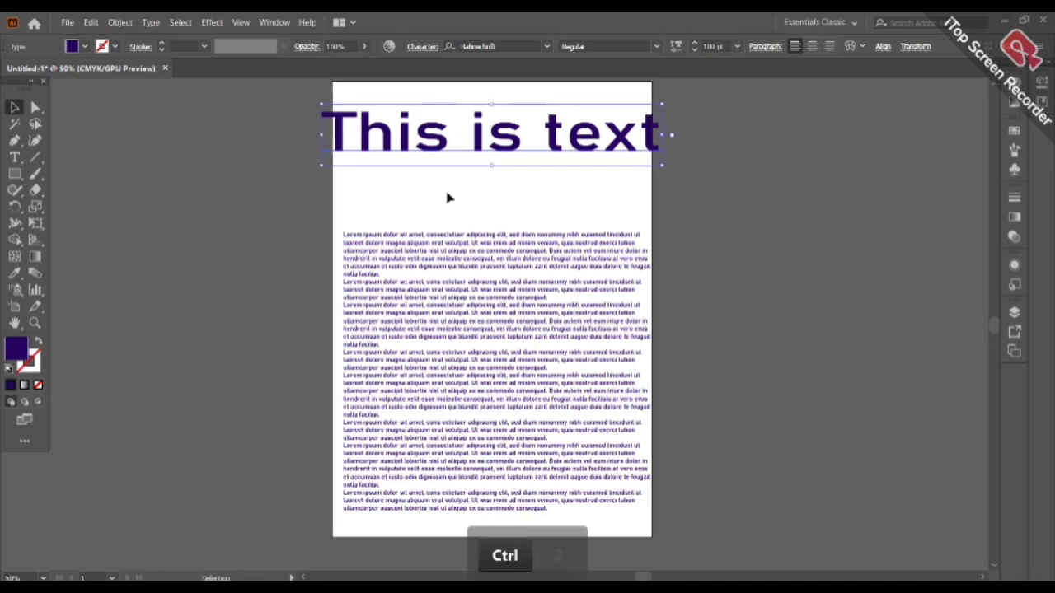
pyautogui.hotkey('ctrl', 'z')
pyautogui.hotkey('ctrl', 'z')
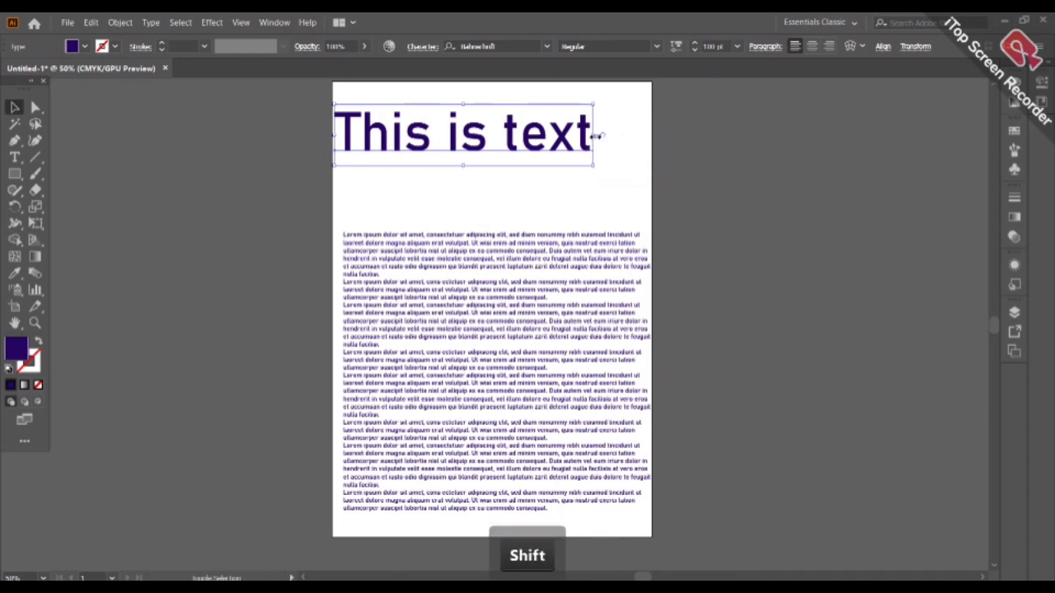
# - Scale the heading proportionally to about 120 pt so it nearly spans the page, and nudge it slightly down
pyautogui.moveTo(595, 136); pyautogui.dragTo(644, 174)
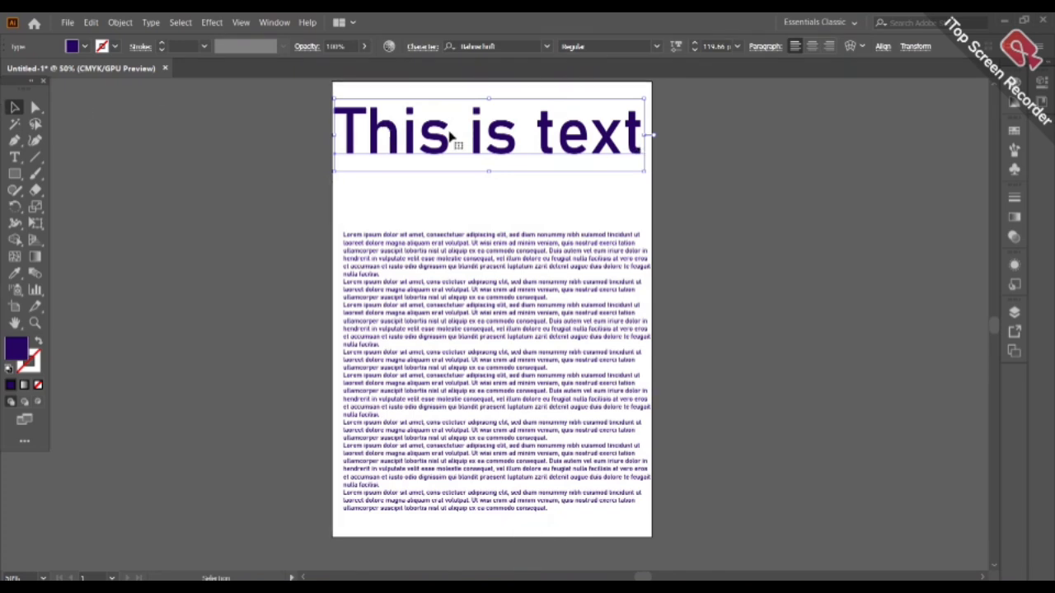
pyautogui.moveTo(452, 137); pyautogui.dragTo(450, 142)
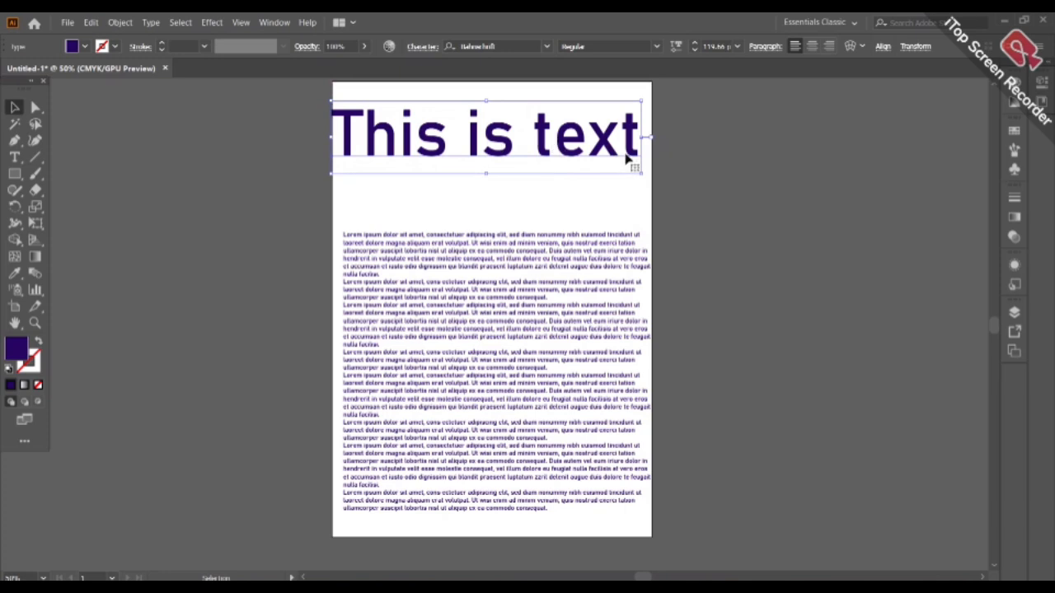
# - Add a second line reading "this 2 line" below "This is text" in the heading
pyautogui.click(636, 159)
pyautogui.press('t')
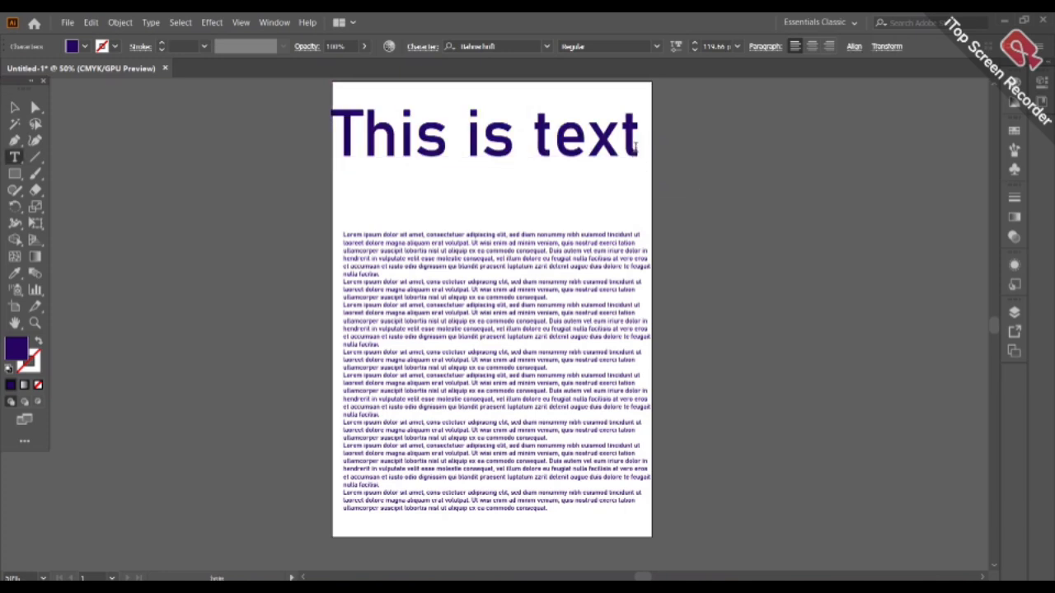
pyautogui.click(637, 147)
pyautogui.press('Return')
pyautogui.write('th')
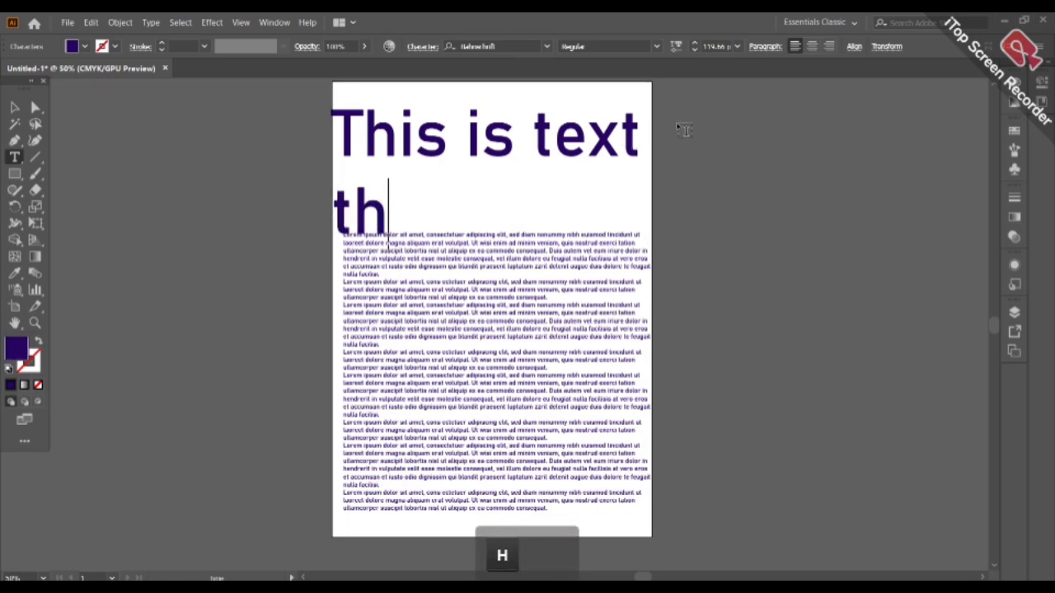
pyautogui.write('is 2 ')
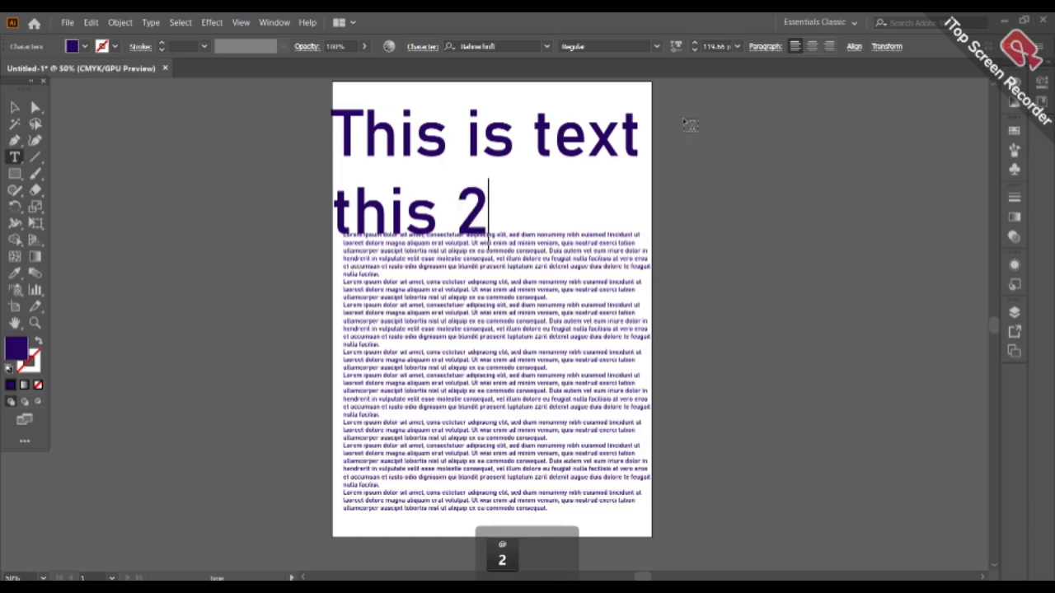
pyautogui.write('line')
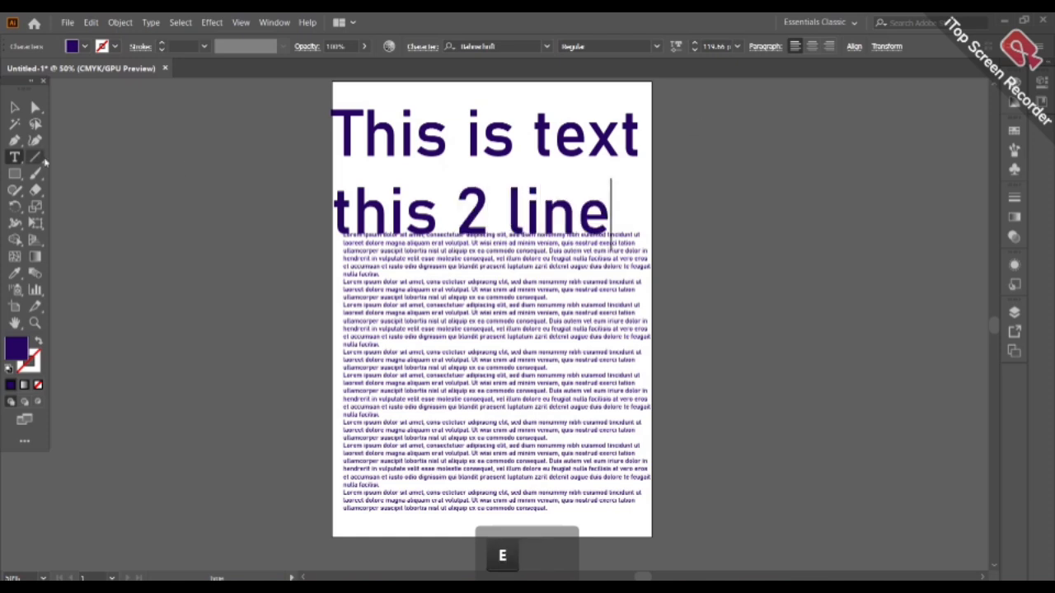
# - Move the two-line heading up so it clears the body text, and deselect it
pyautogui.click(12, 107)
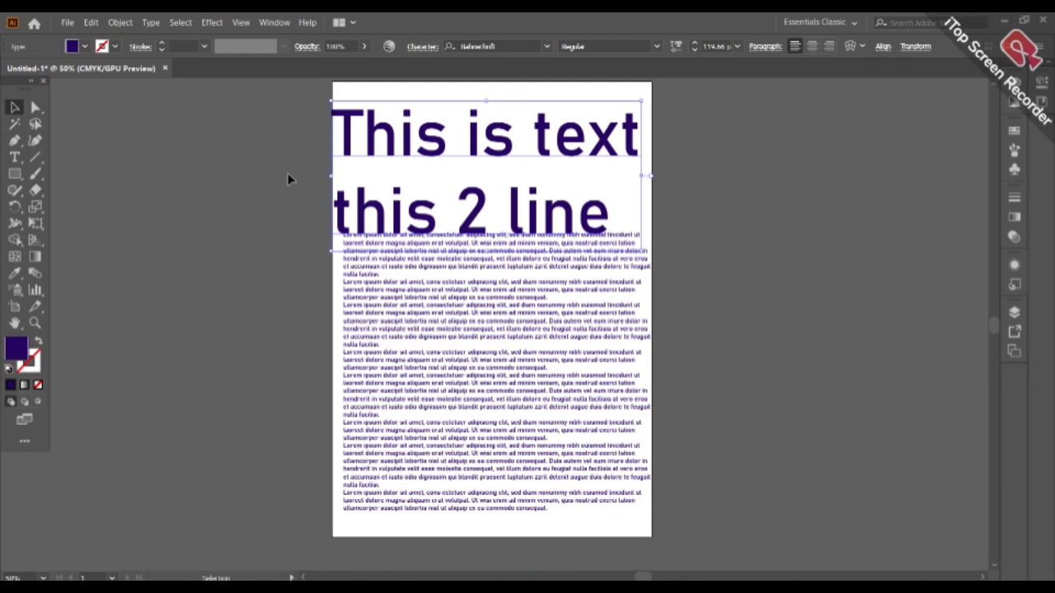
pyautogui.moveTo(432, 145); pyautogui.dragTo(429, 132)
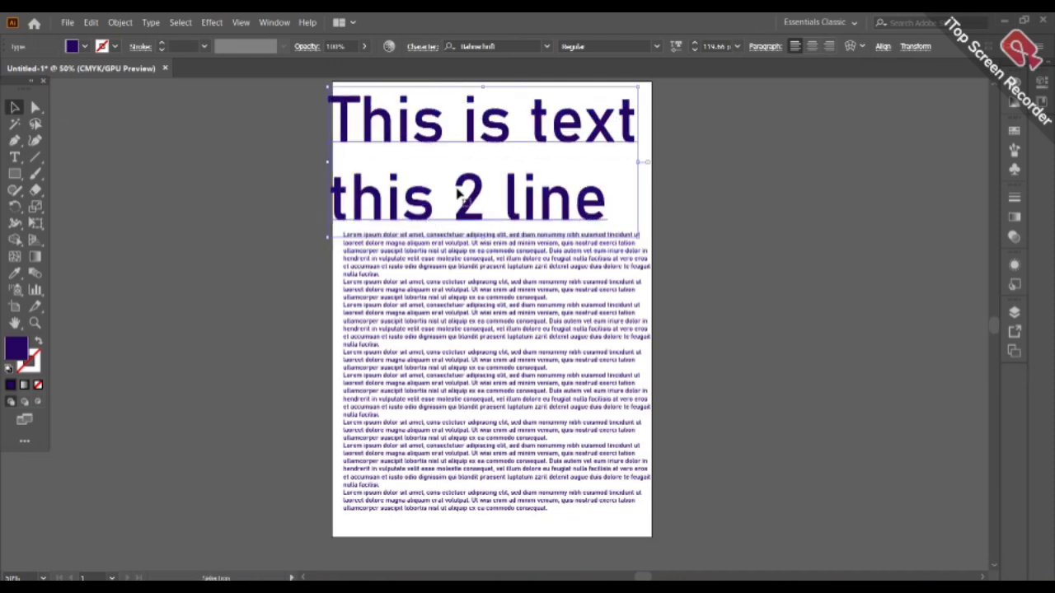
pyautogui.click(207, 224)
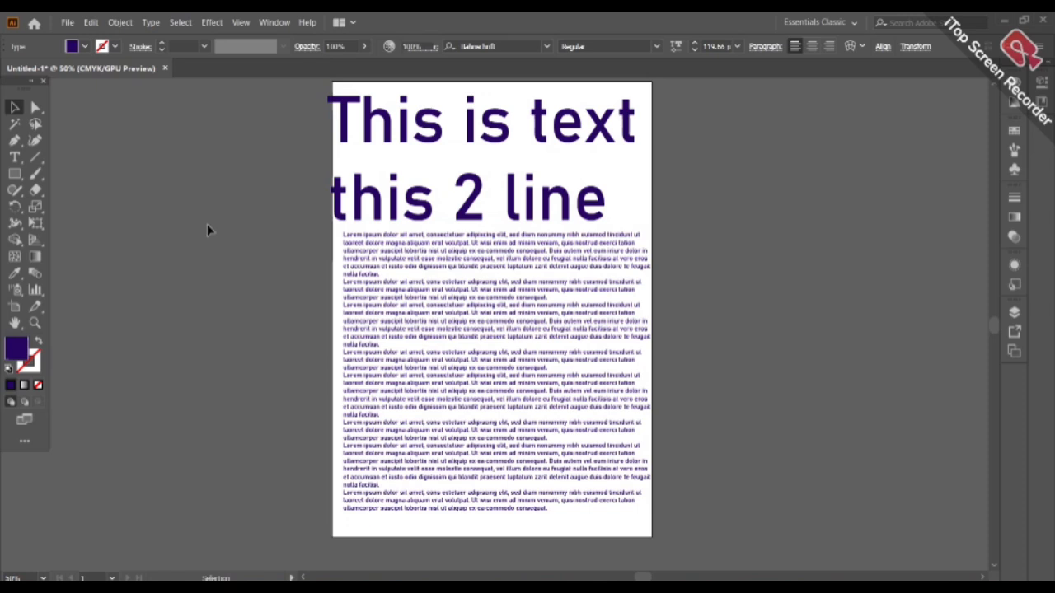
pyautogui.click(361, 206)
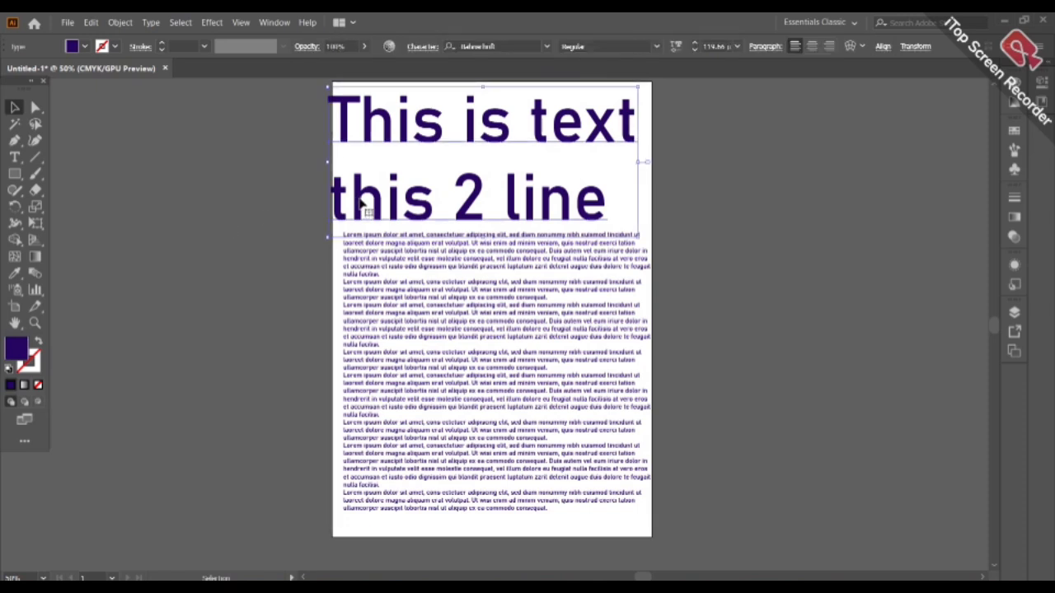
pyautogui.press('t')
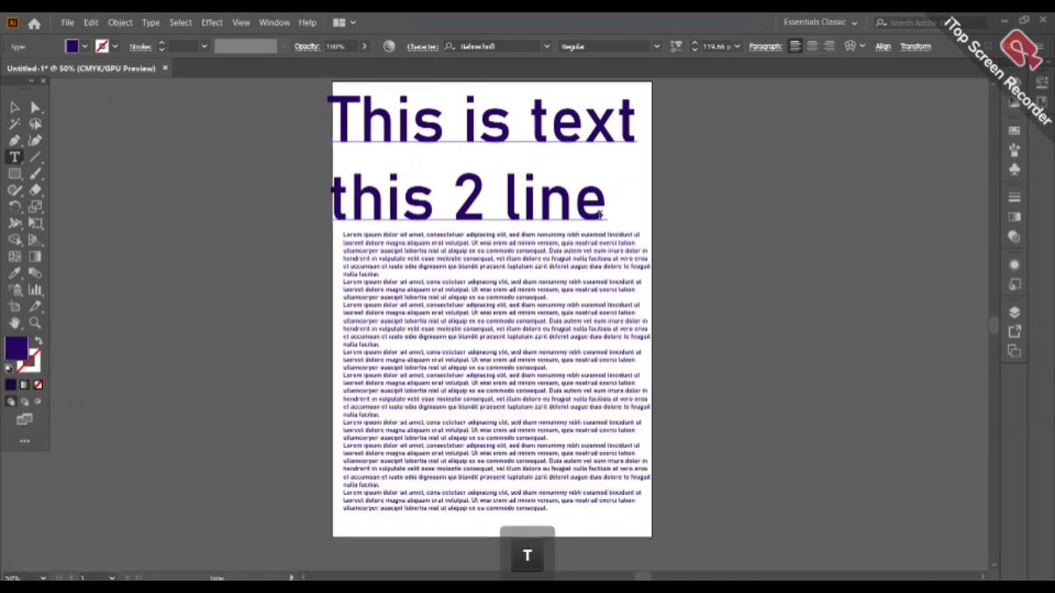
pyautogui.click(15, 108)
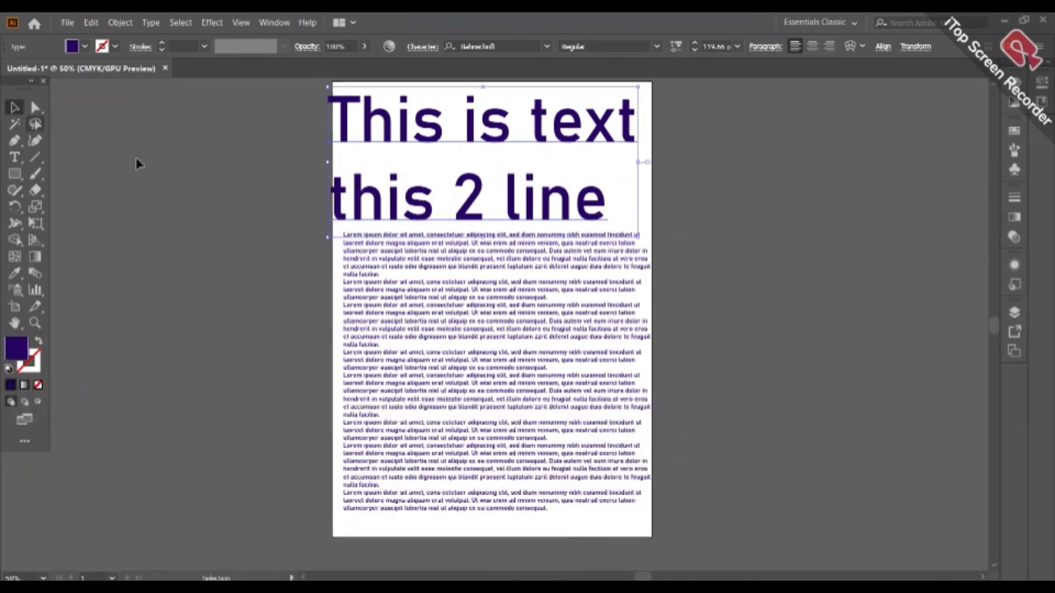
pyautogui.press('t')
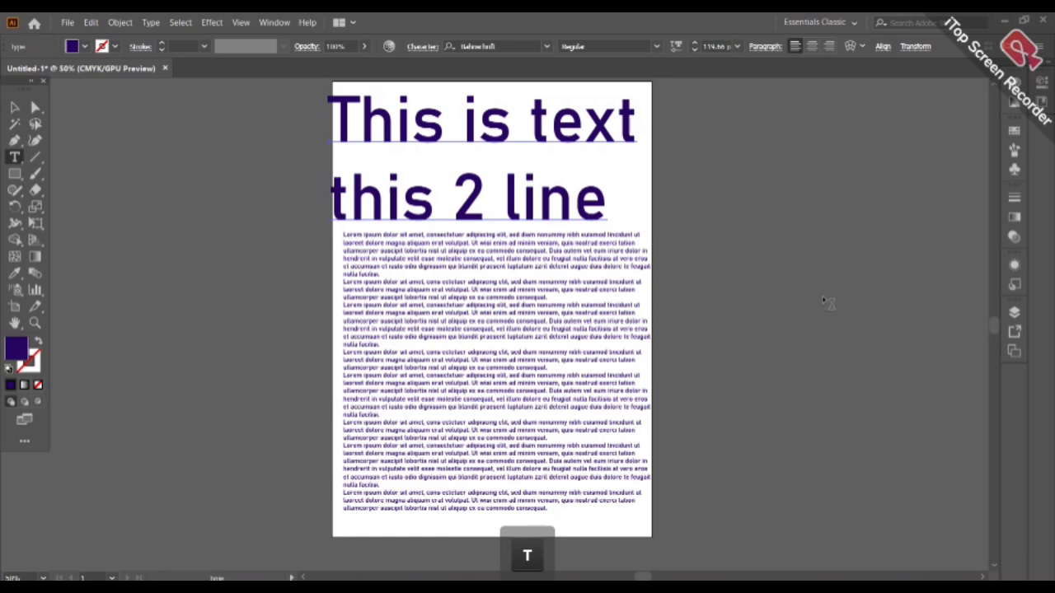
# - Open the Character panel beside the page and select the two-line heading
pyautogui.hotkey('ctrl', 't')
pyautogui.moveTo(933, 77); pyautogui.dragTo(759, 94)
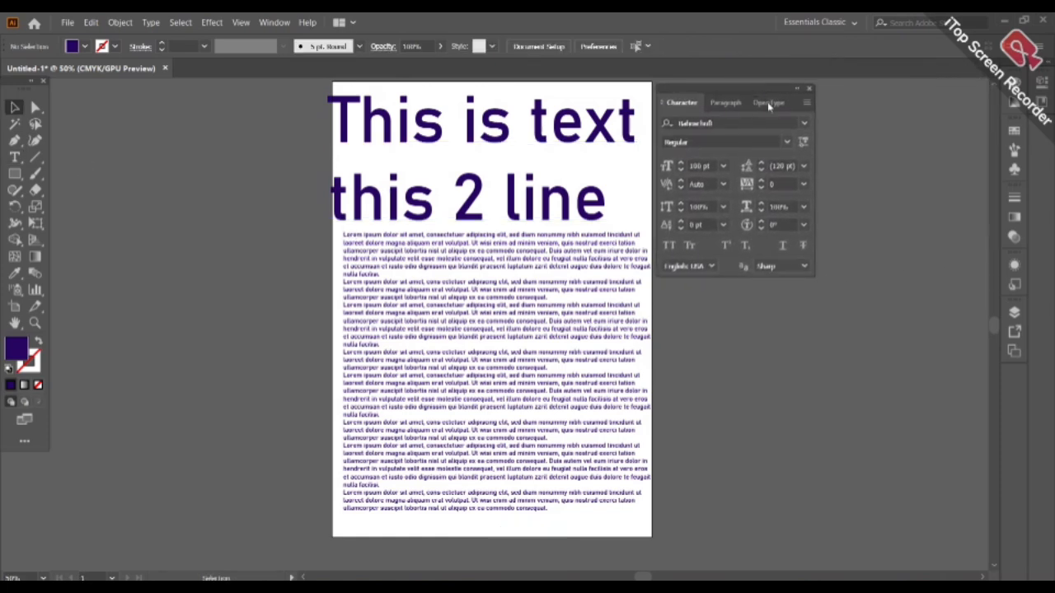
pyautogui.click(787, 144)
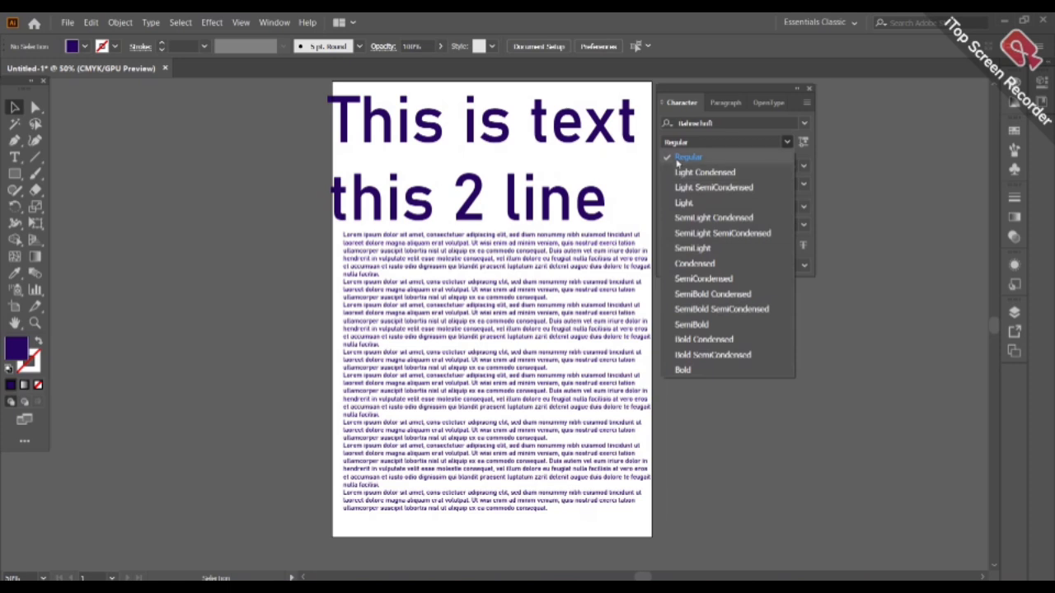
pyautogui.click(788, 141)
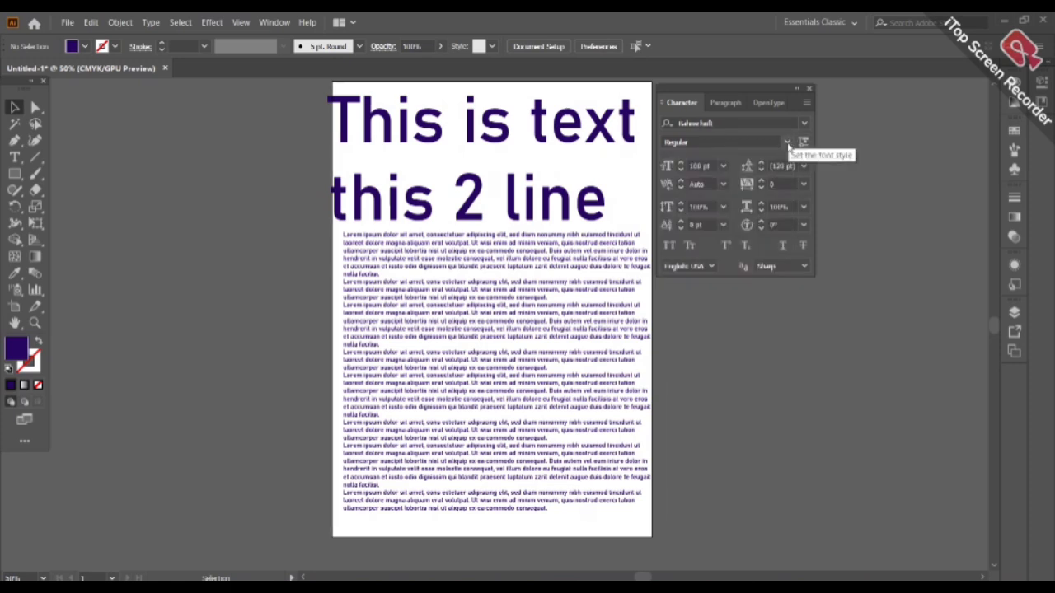
pyautogui.click(483, 122)
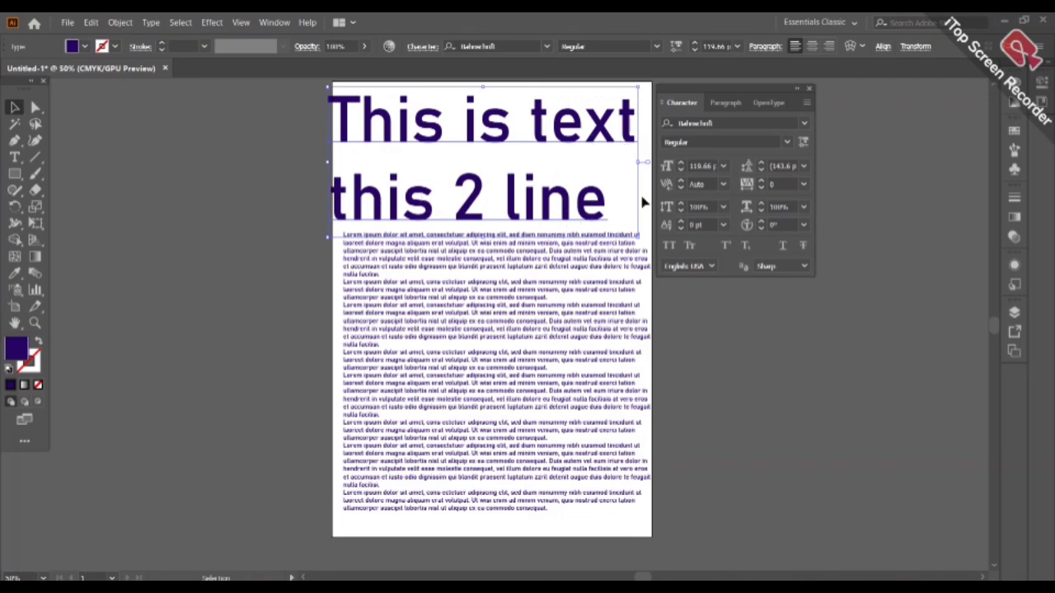
# - Increase the tracking of the two-line heading to 53 to widen the spacing between its letters
pyautogui.click(761, 181)
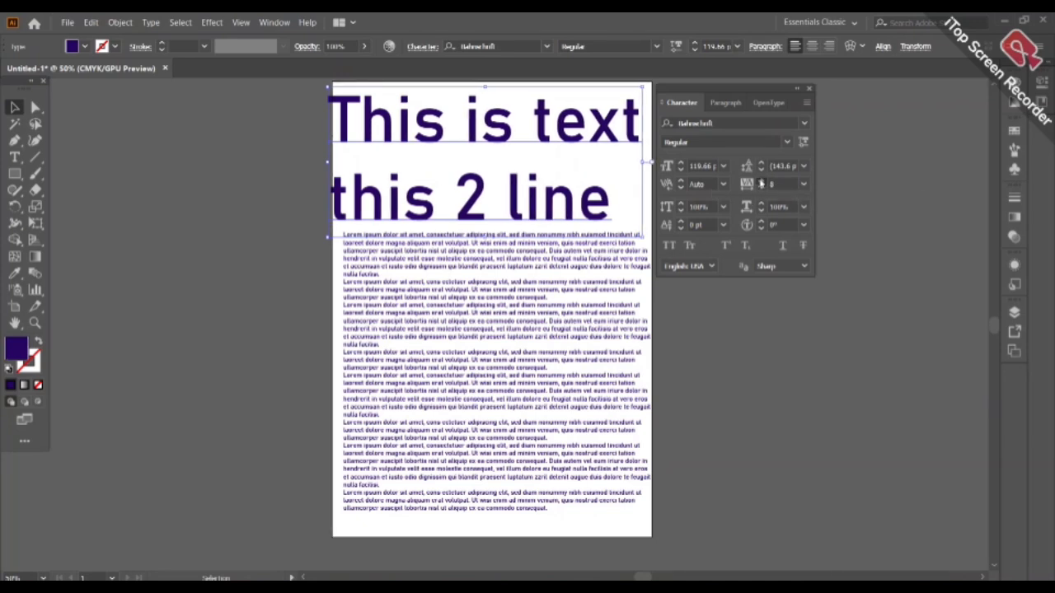
pyautogui.click(761, 183)
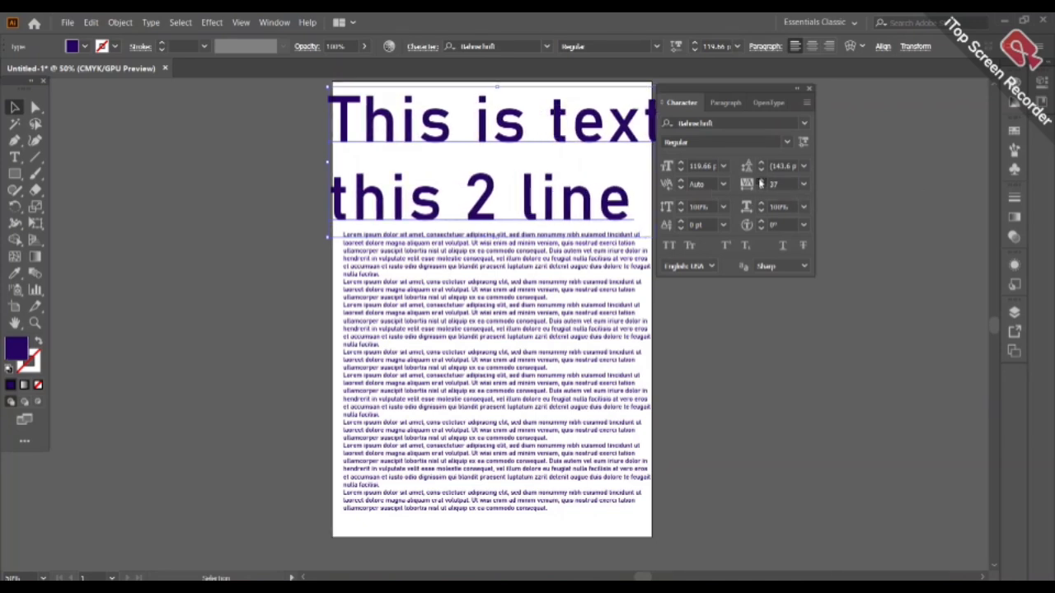
pyautogui.click(761, 183)
pyautogui.click(760, 183)
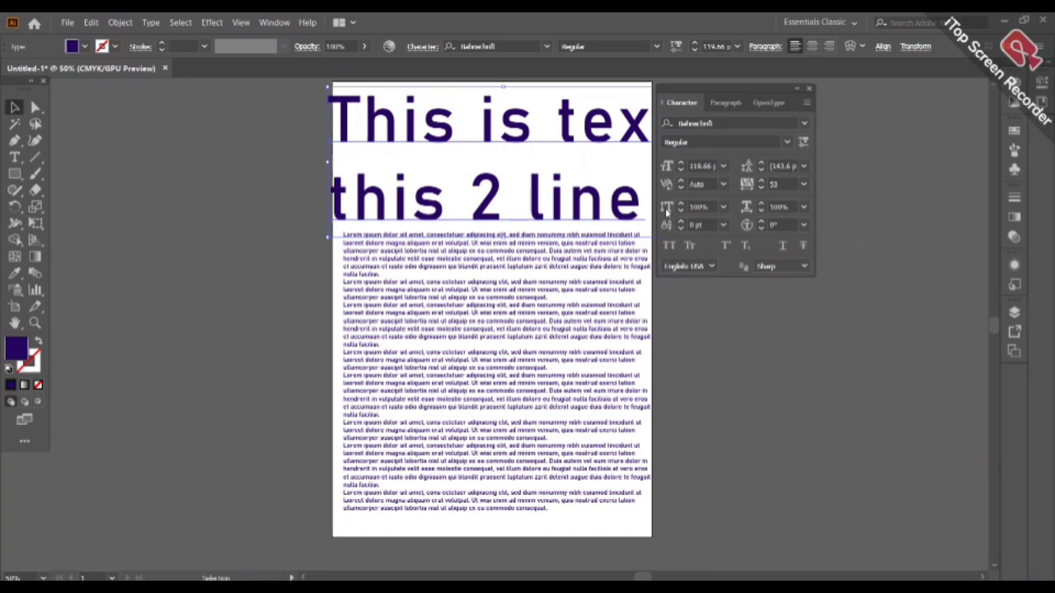
# - Tighten the heading's letter spacing by setting its tracking to 0
pyautogui.click(761, 188)
pyautogui.click(761, 188)
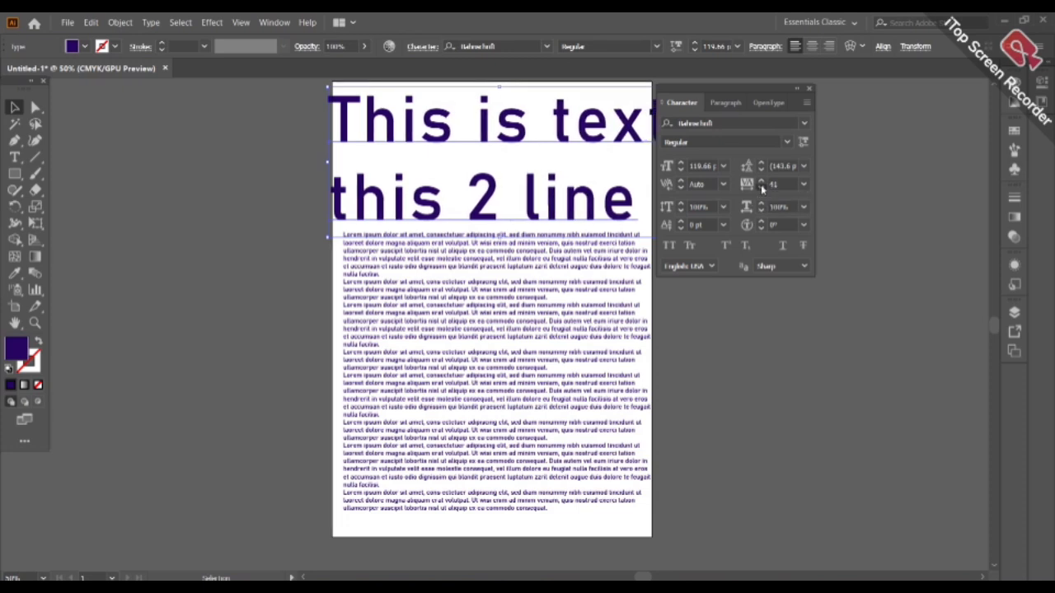
pyautogui.click(761, 188)
pyautogui.click(762, 187)
pyautogui.click(761, 188)
pyautogui.click(761, 188)
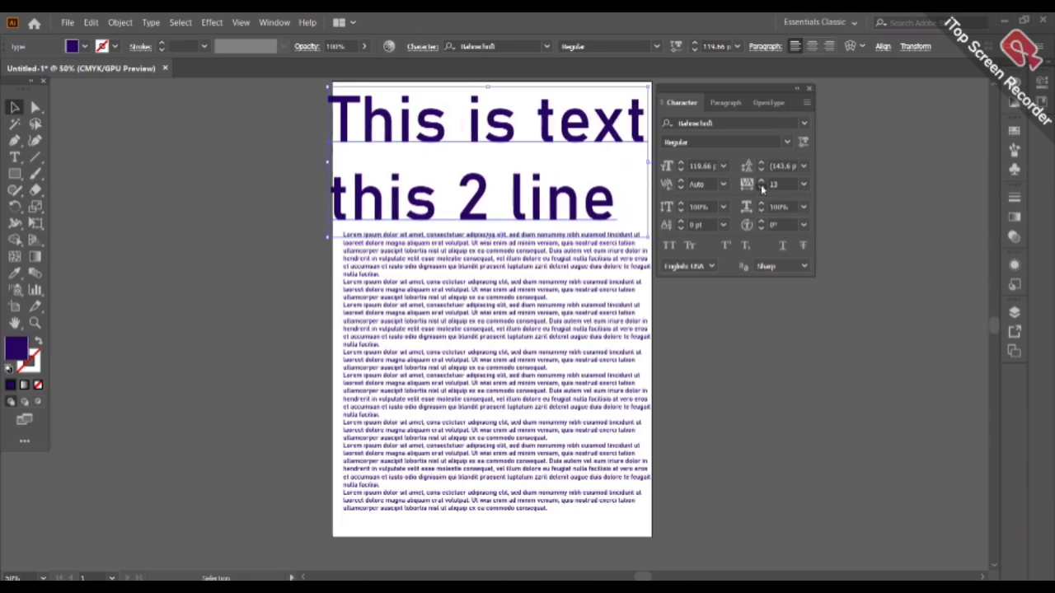
pyautogui.click(762, 188)
pyautogui.click(761, 188)
pyautogui.click(761, 188)
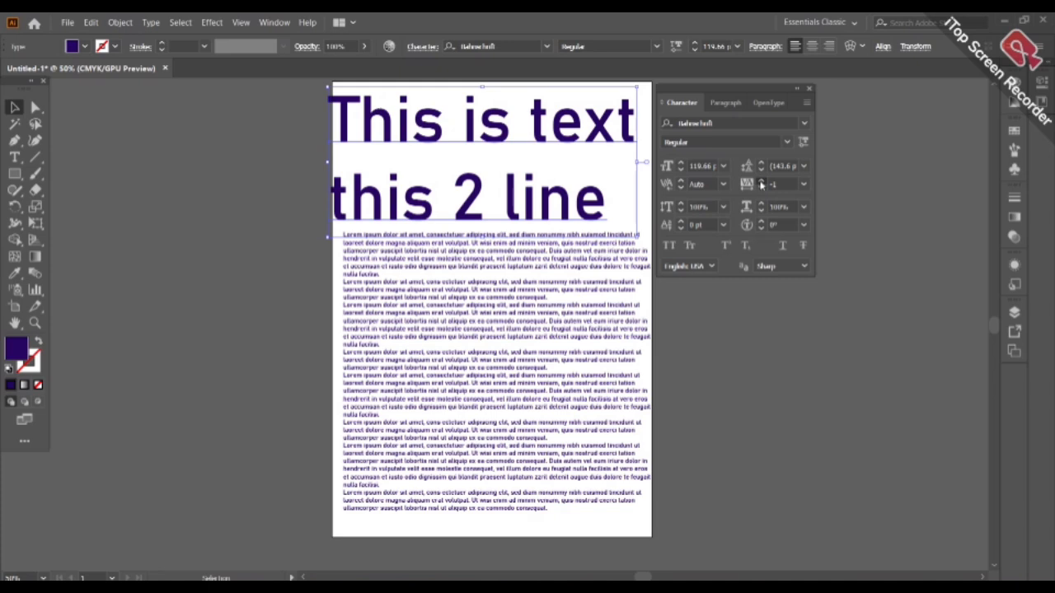
pyautogui.click(762, 181)
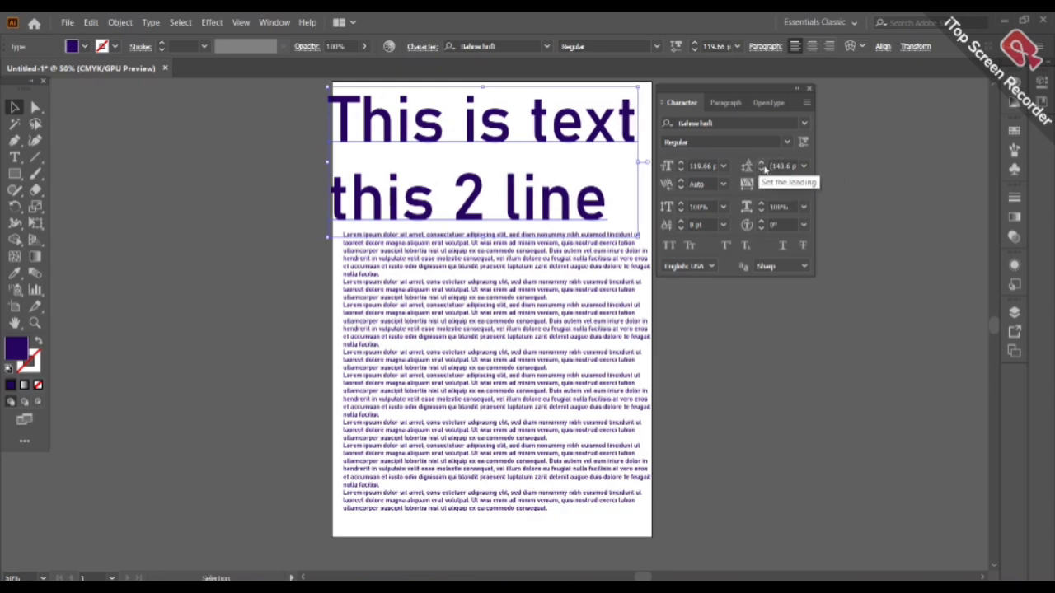
# - Increase the heading's leading to 168 pt to spread its two lines apart
pyautogui.click(762, 164)
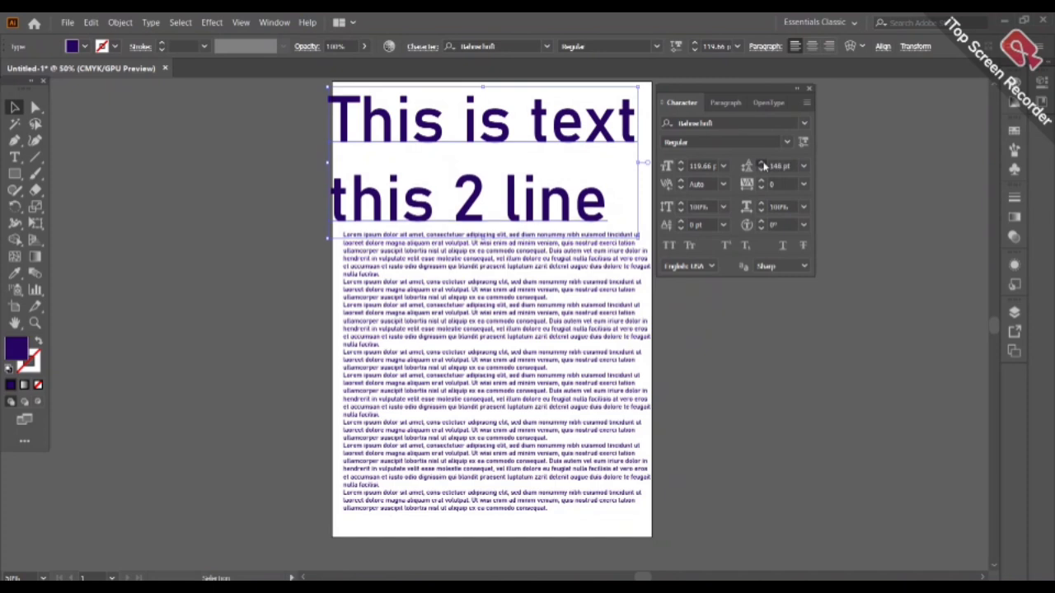
pyautogui.click(762, 164)
pyautogui.click(762, 164)
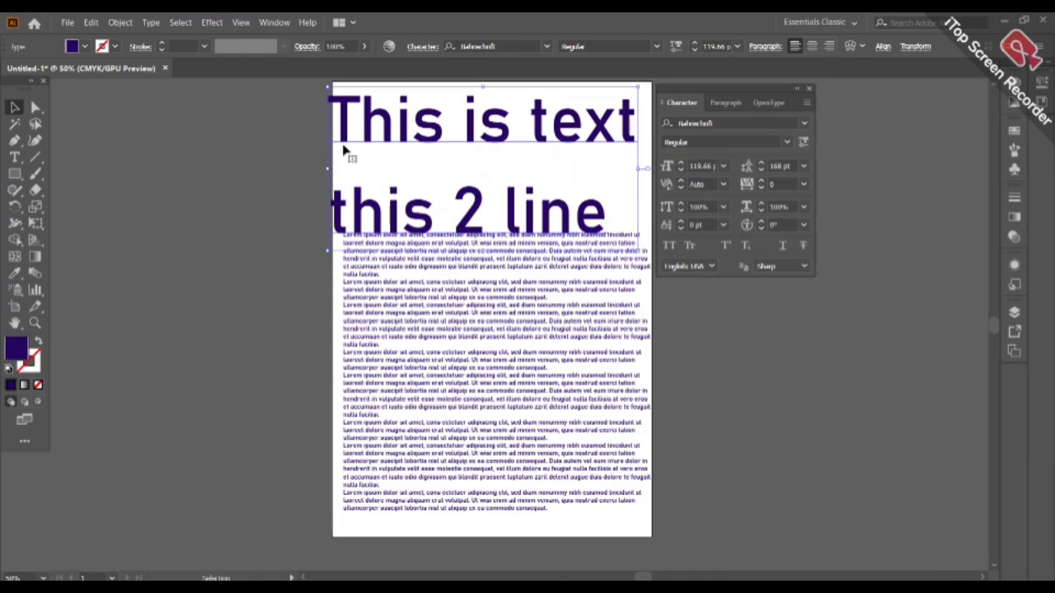
# - Reduce the heading's leading to 100 pt to bring its two lines closer together
pyautogui.click(762, 169)
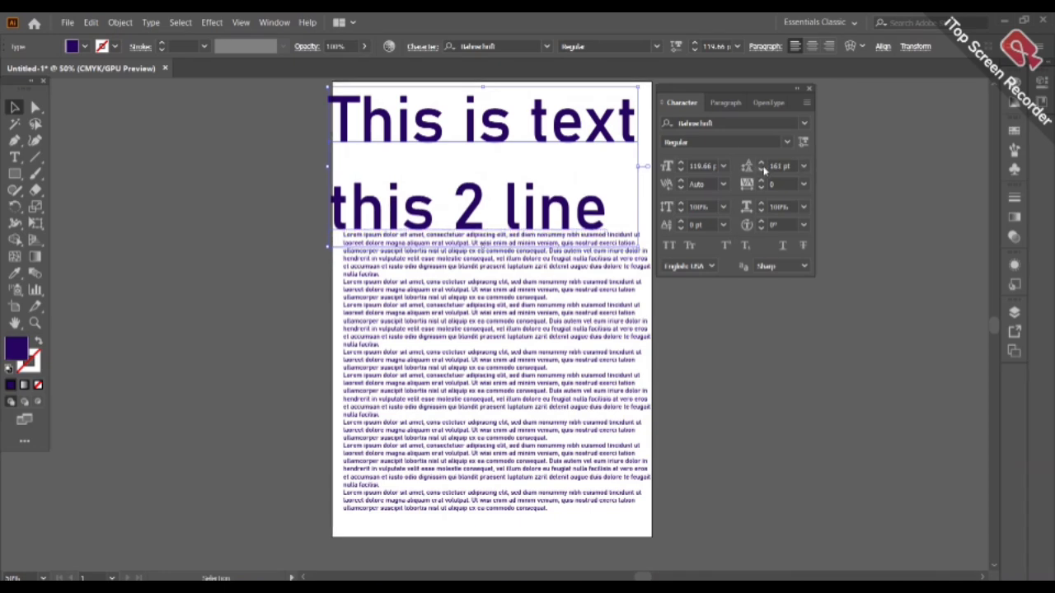
pyautogui.click(761, 169)
pyautogui.click(762, 169)
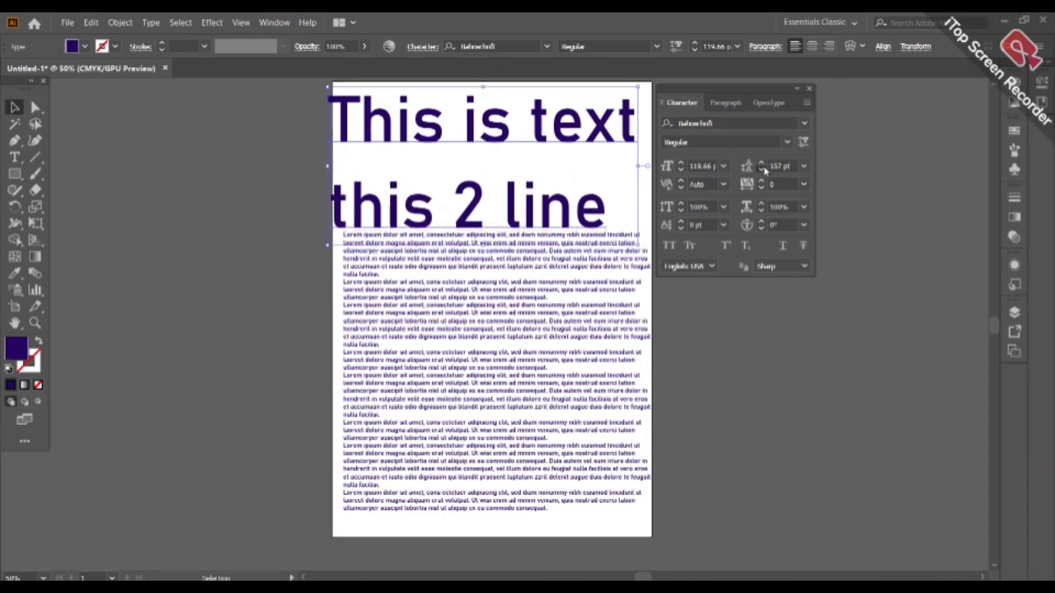
pyautogui.click(761, 169)
pyautogui.click(762, 169)
pyautogui.click(761, 169)
pyautogui.click(762, 169)
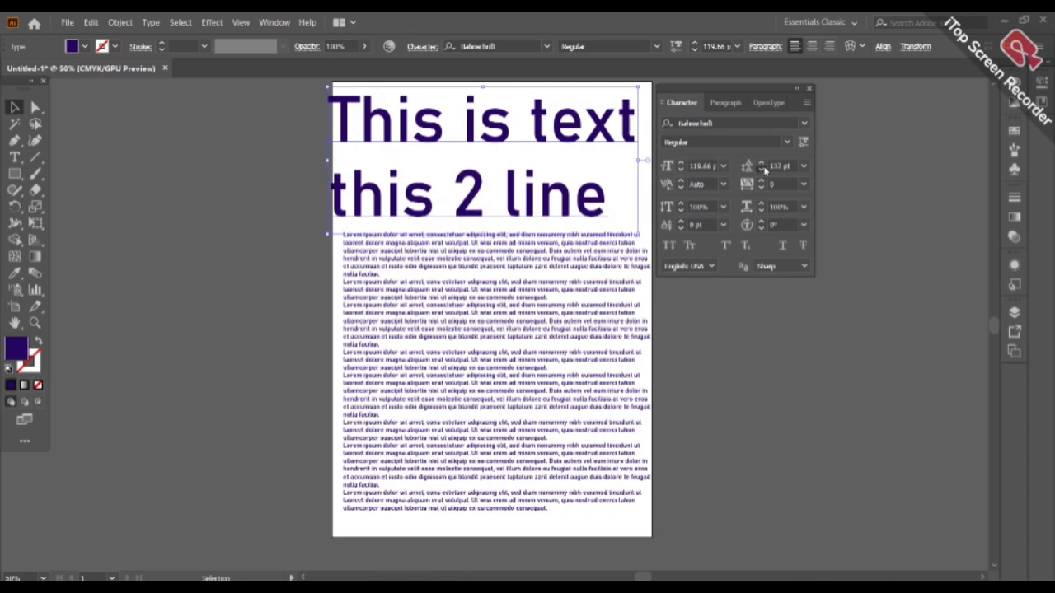
pyautogui.click(762, 169)
pyautogui.click(762, 169)
pyautogui.click(762, 169)
pyautogui.click(762, 169)
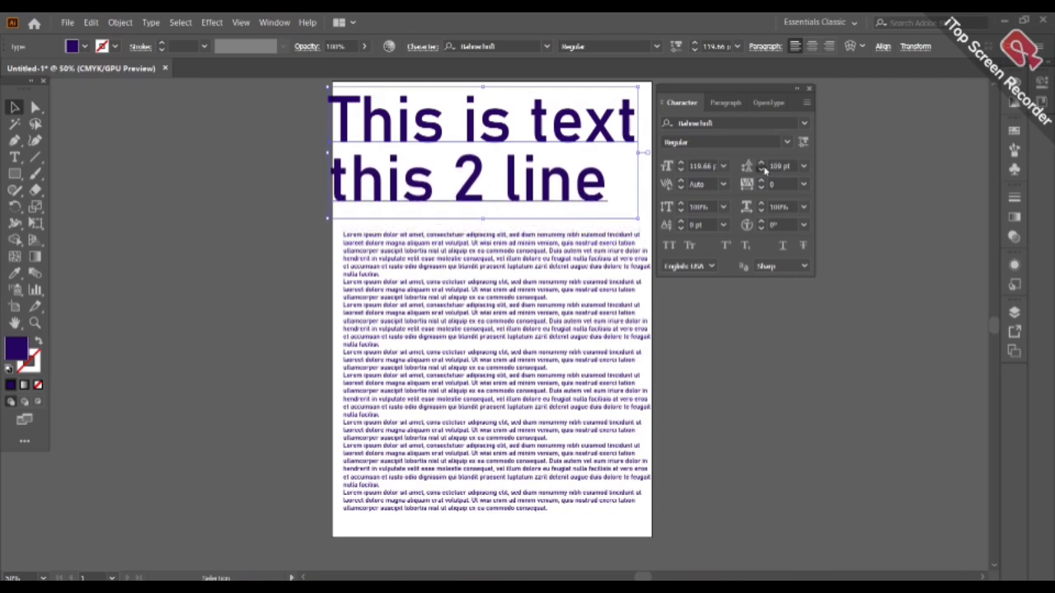
pyautogui.click(761, 168)
pyautogui.click(762, 169)
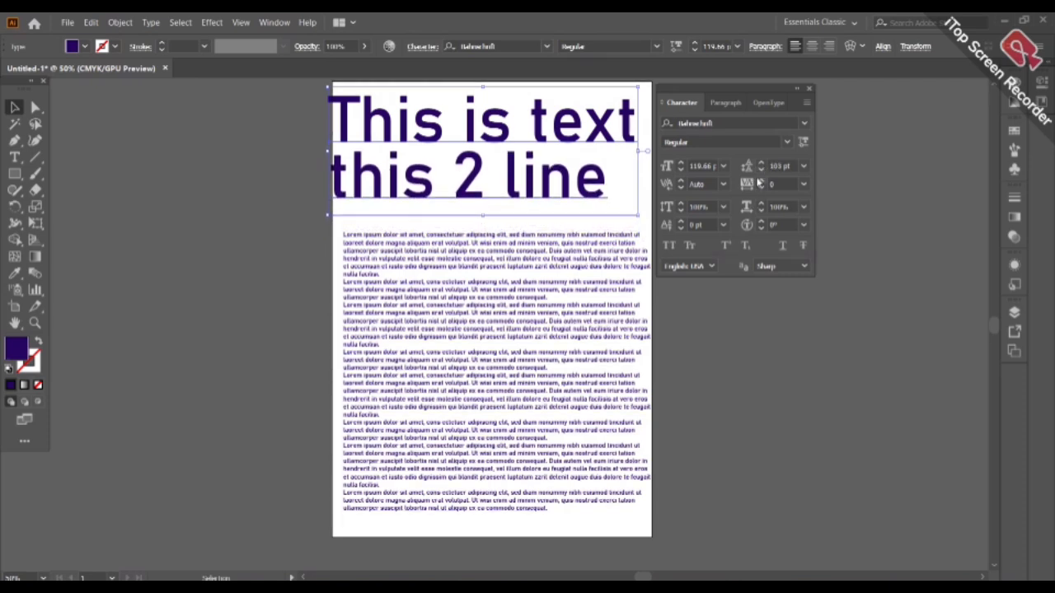
pyautogui.click(761, 169)
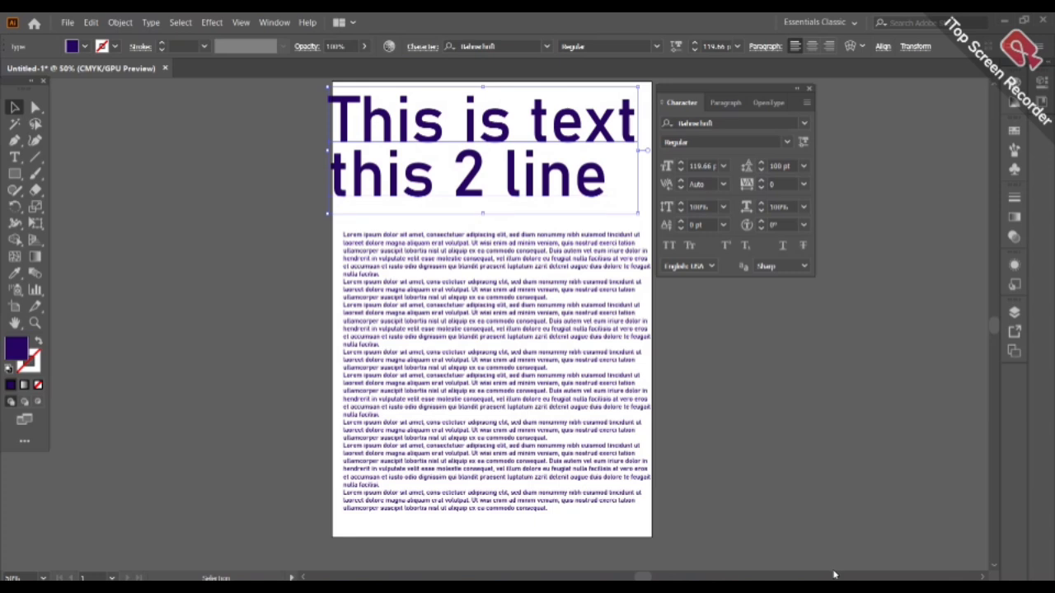
# - Stretch the heading's characters by setting their horizontal scale to 110%
pyautogui.click(761, 207)
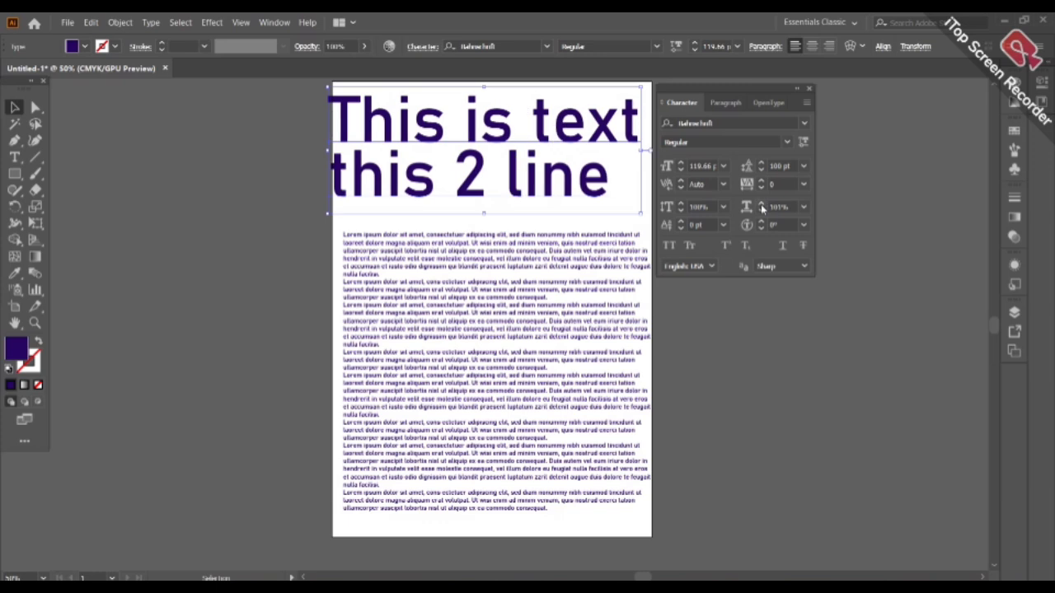
pyautogui.click(762, 207)
pyautogui.click(762, 207)
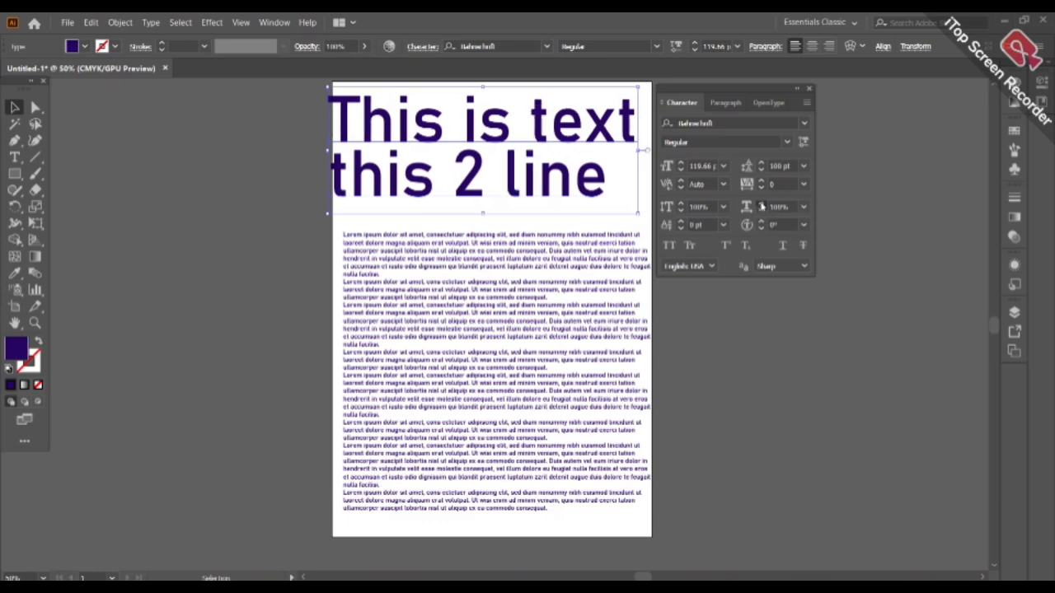
pyautogui.click(762, 207)
pyautogui.click(761, 207)
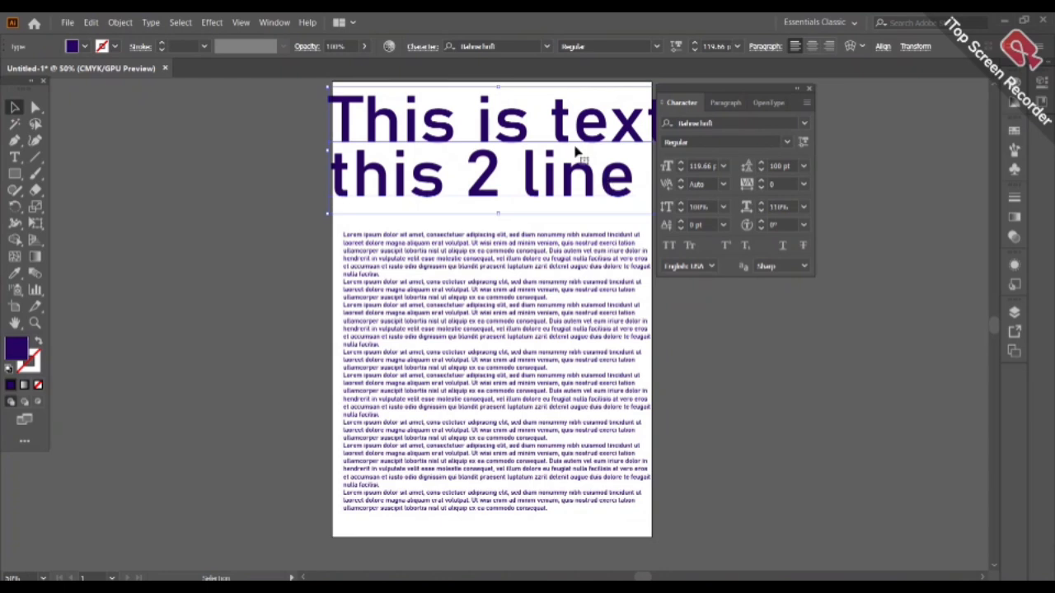
# - Nudge the heading slightly down and right, and reduce its horizontal character scale to 101%
pyautogui.moveTo(569, 143); pyautogui.dragTo(567, 137)
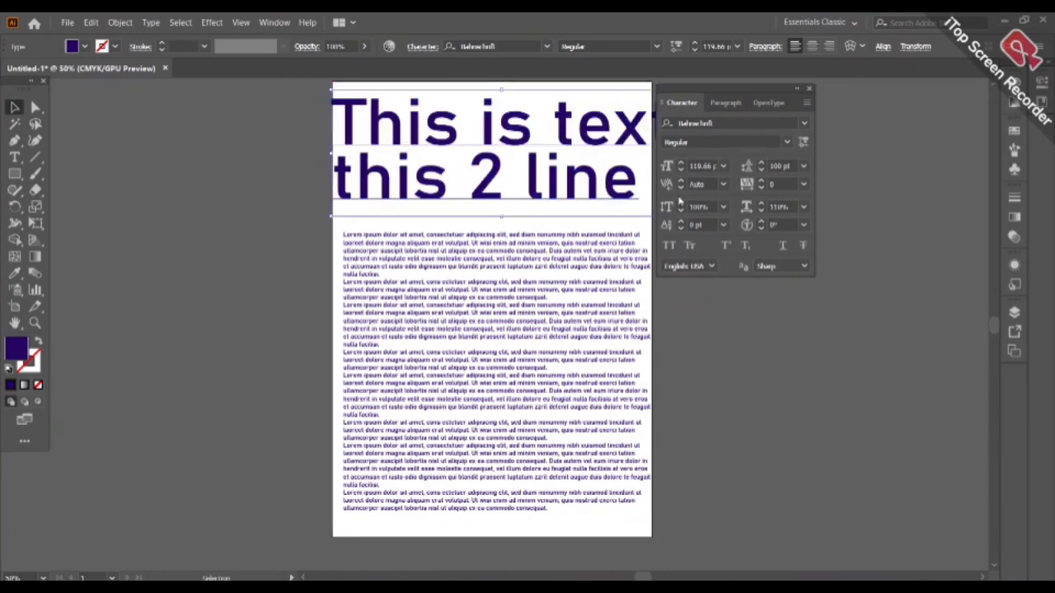
pyautogui.click(761, 212)
pyautogui.click(761, 212)
pyautogui.click(761, 212)
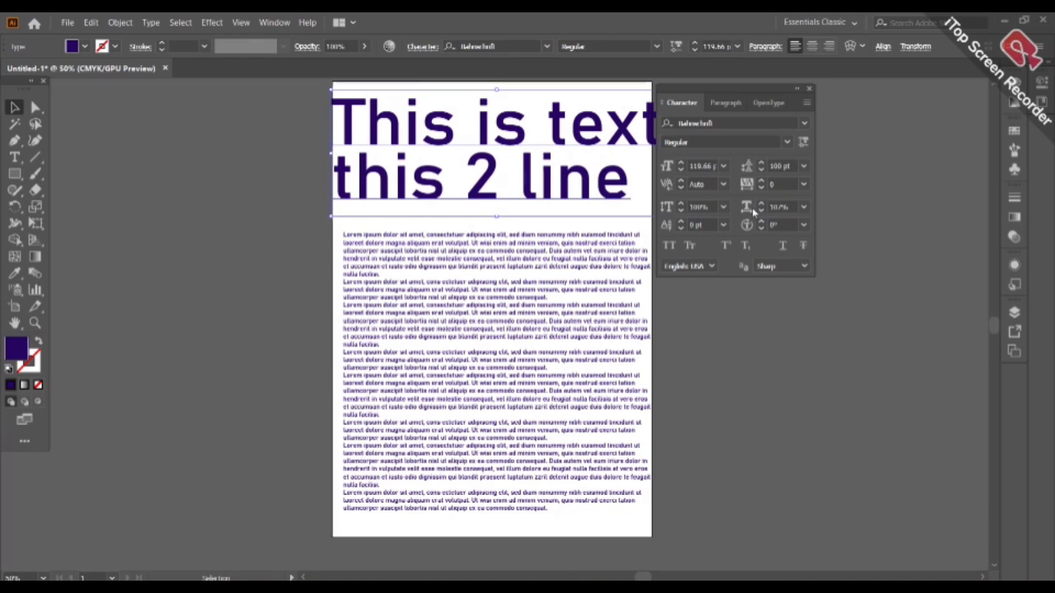
pyautogui.click(760, 212)
pyautogui.click(761, 212)
pyautogui.click(760, 212)
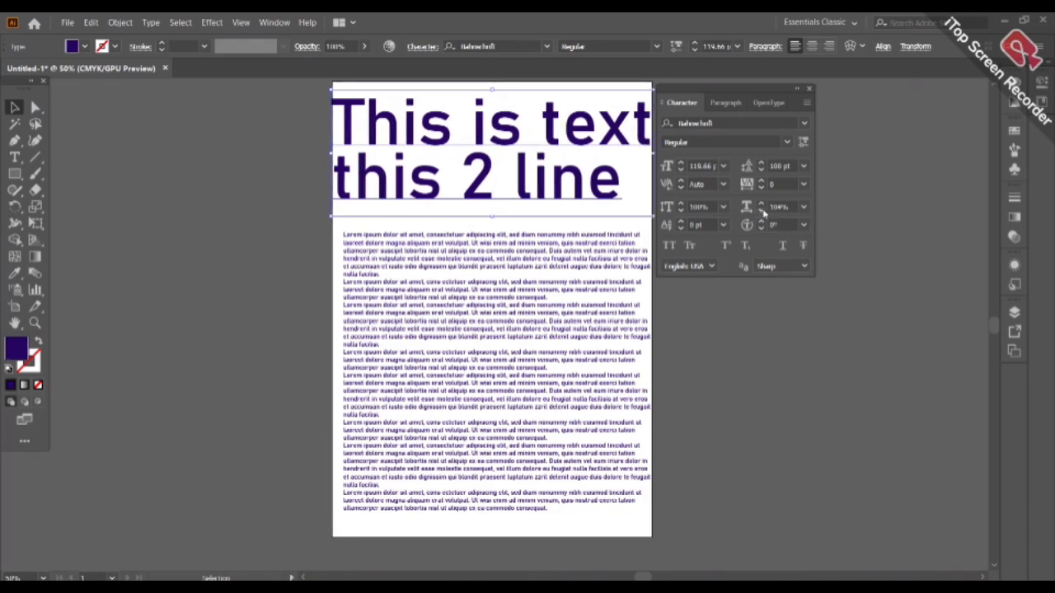
pyautogui.click(762, 212)
pyautogui.click(761, 211)
pyautogui.click(761, 212)
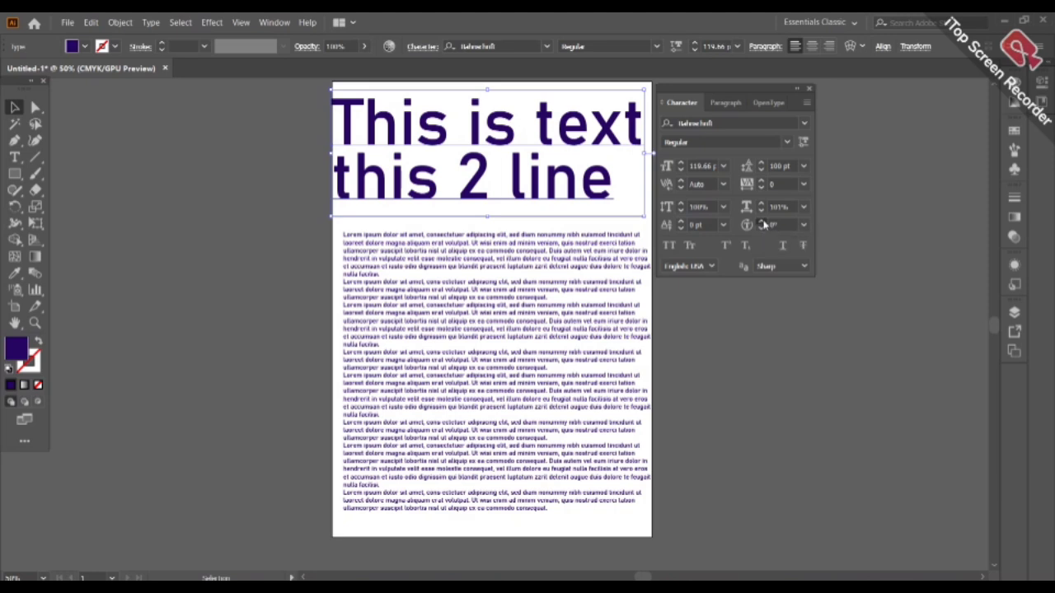
# - Set the heading's character rotation to 21° and shift the heading down and left over the page
pyautogui.click(762, 222)
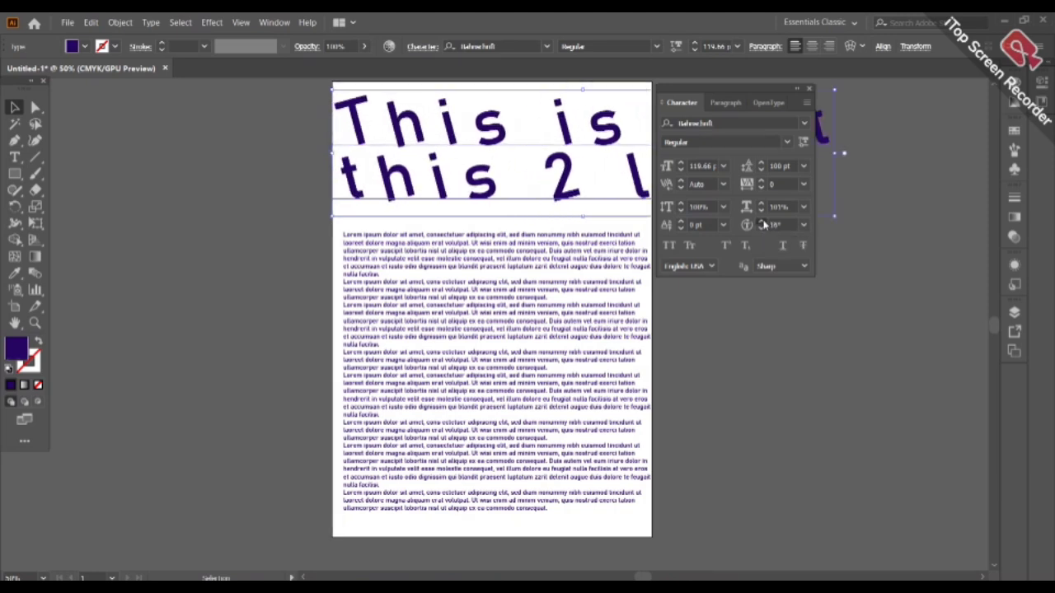
pyautogui.moveTo(595, 182); pyautogui.dragTo(572, 197)
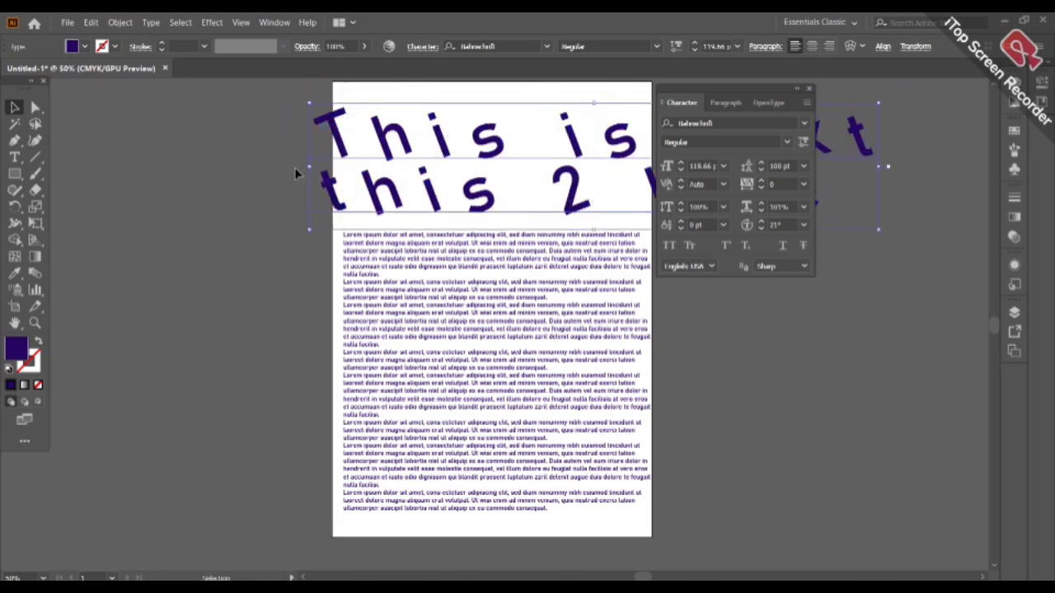
# - Scale the heading proportionally to about 78.58 pt and position it near the page's left edge above the body text
pyautogui.moveTo(309, 167); pyautogui.dragTo(433, 166)
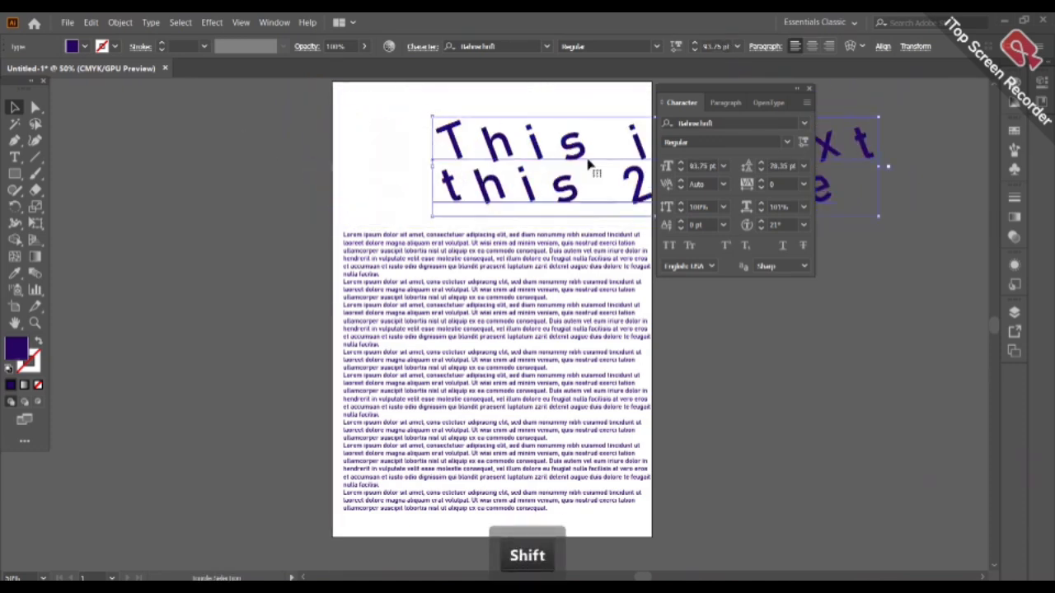
pyautogui.moveTo(588, 165); pyautogui.dragTo(488, 165)
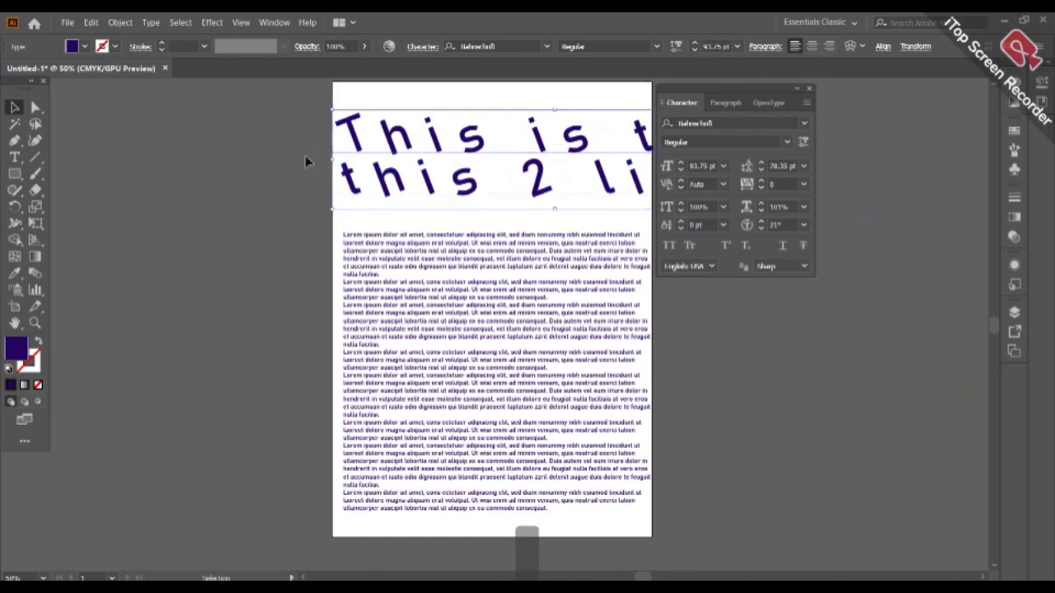
pyautogui.press('shift')
pyautogui.moveTo(336, 158); pyautogui.dragTo(419, 157)
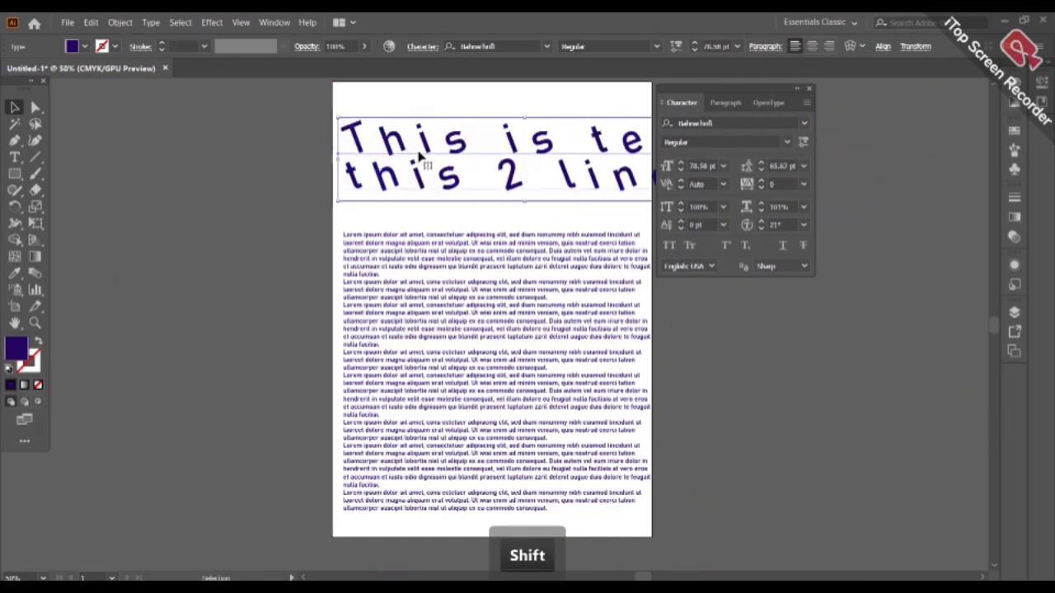
# - Straighten the heading's letters by setting the character rotation to 0°
pyautogui.click(761, 230)
pyautogui.click(761, 230)
pyautogui.click(761, 230)
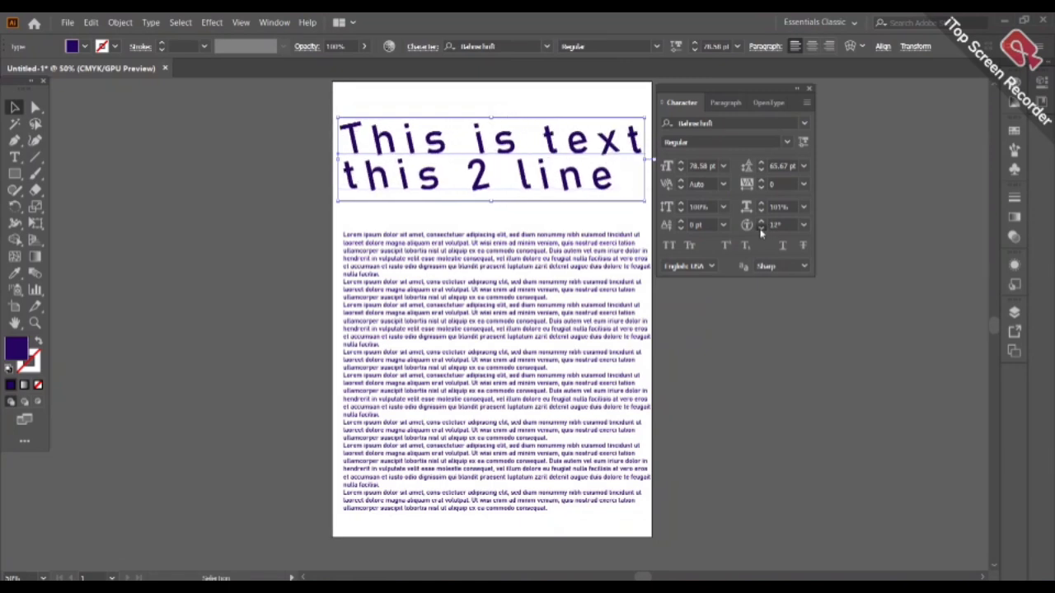
pyautogui.click(761, 230)
pyautogui.click(761, 230)
pyautogui.click(761, 230)
pyautogui.click(761, 230)
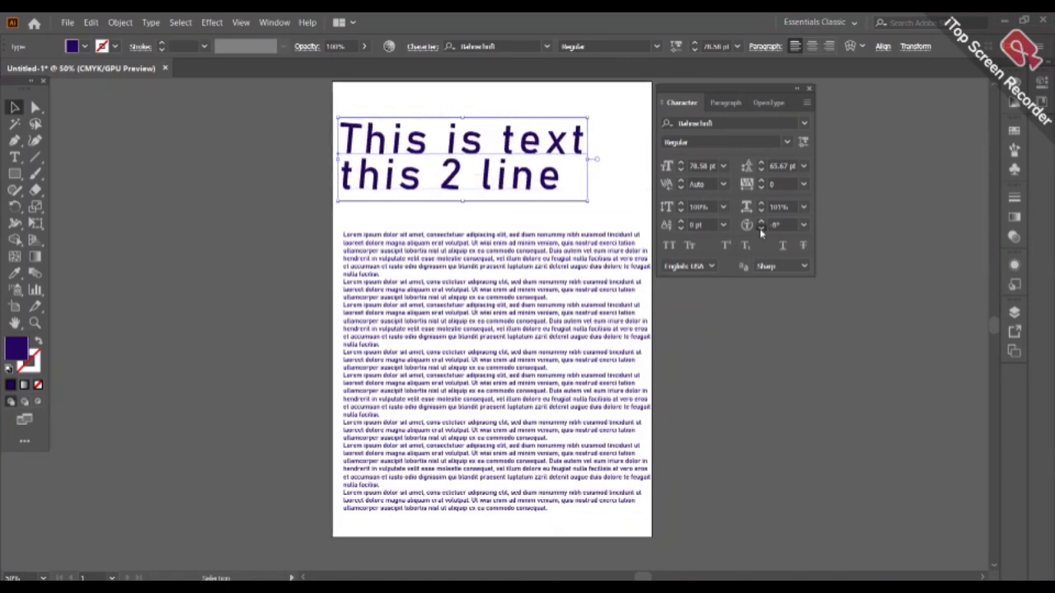
pyautogui.click(761, 230)
pyautogui.click(760, 229)
pyautogui.click(760, 224)
pyautogui.click(761, 224)
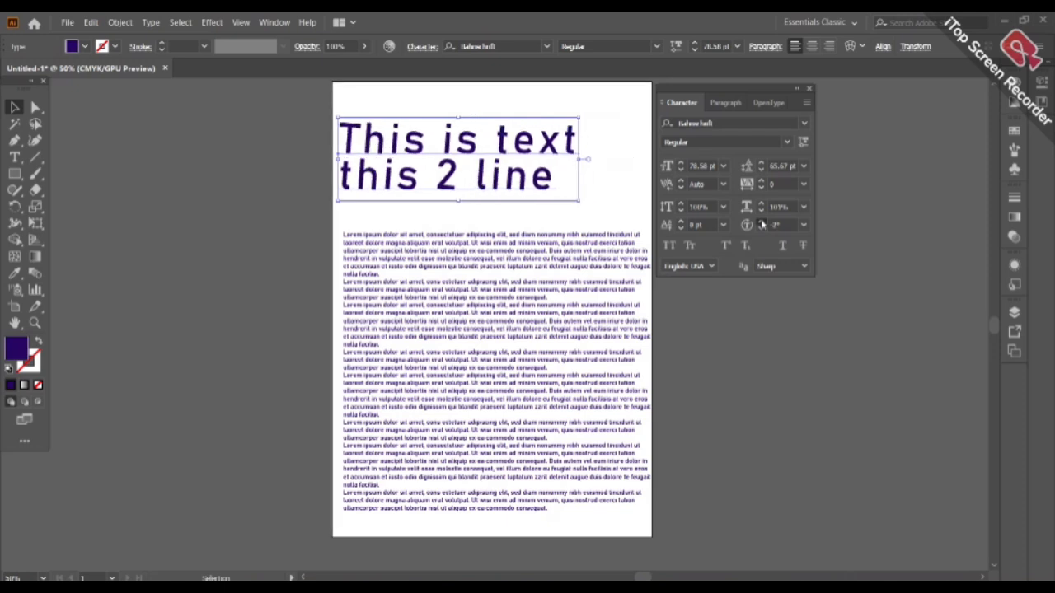
pyautogui.click(761, 224)
pyautogui.click(761, 225)
pyautogui.click(760, 224)
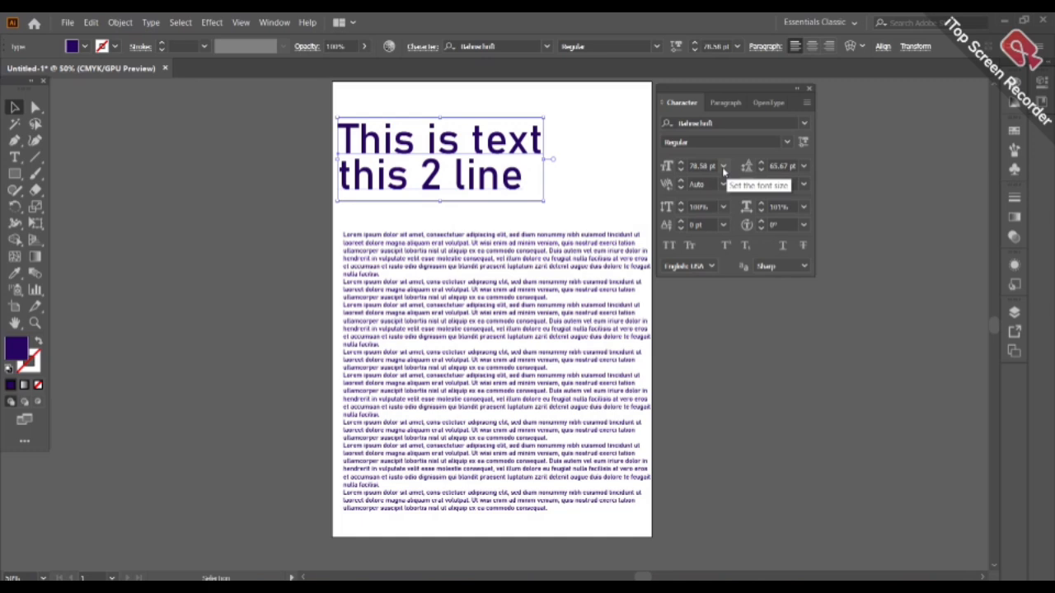
# - Increase the heading's font size to 103 pt using the character settings
pyautogui.click(680, 163)
pyautogui.click(680, 163)
pyautogui.click(679, 163)
pyautogui.click(680, 163)
pyautogui.click(680, 163)
pyautogui.click(680, 163)
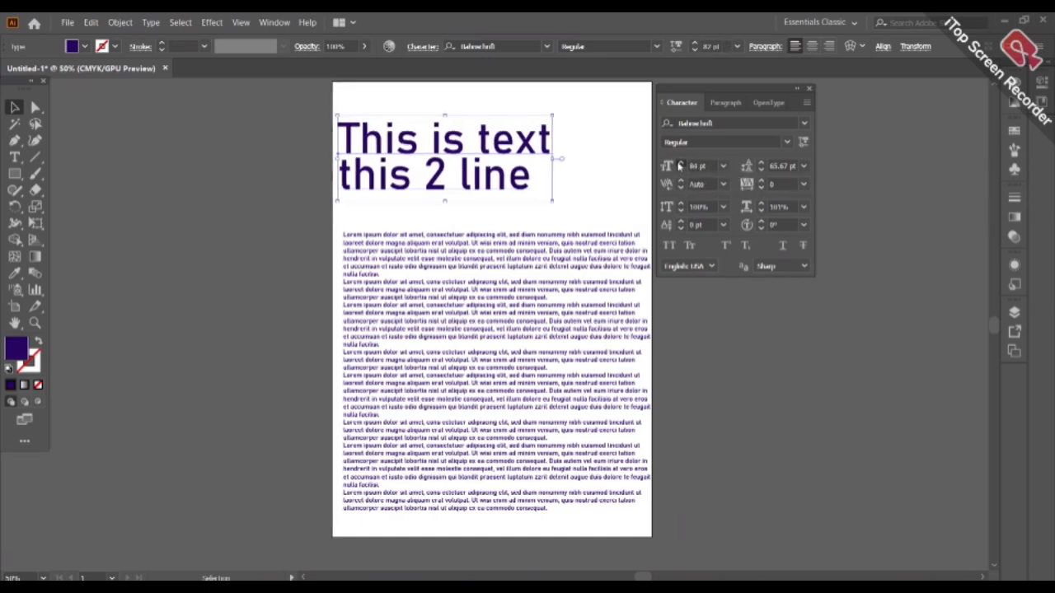
pyautogui.click(680, 163)
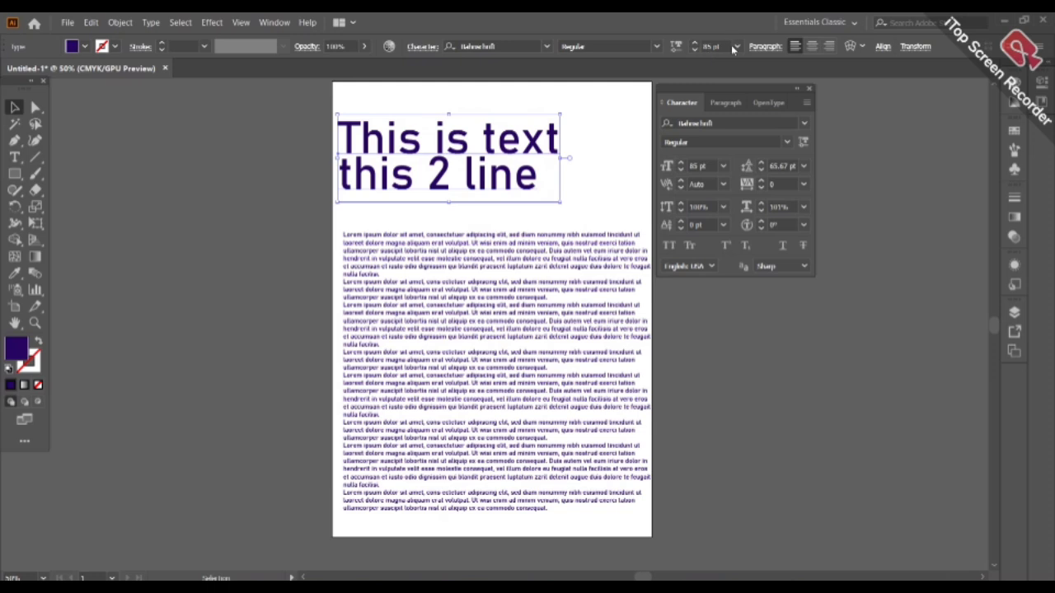
pyautogui.click(680, 163)
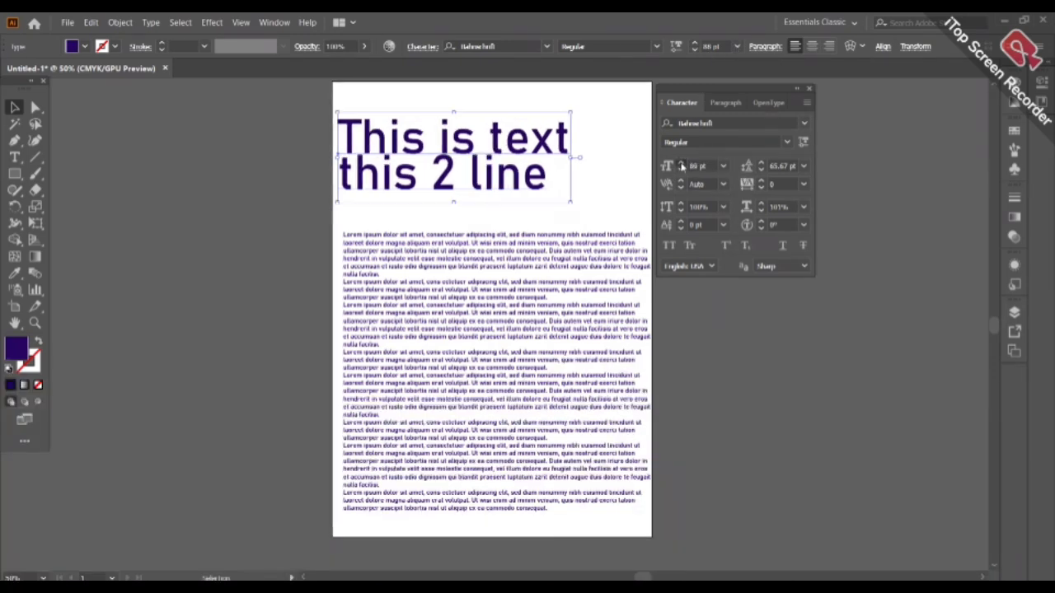
pyautogui.click(680, 162)
pyautogui.click(680, 164)
pyautogui.click(680, 163)
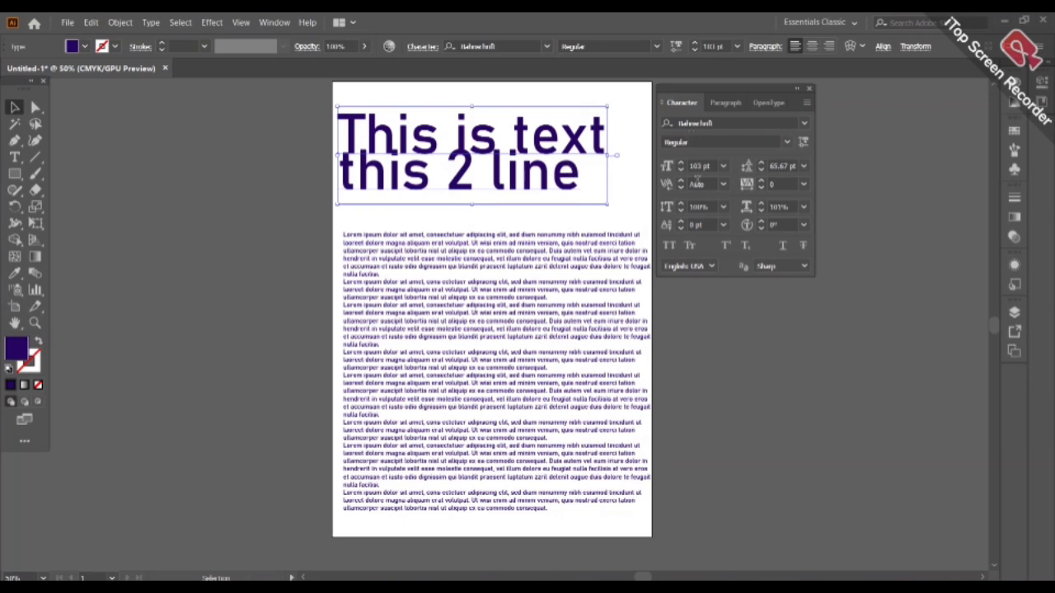
# - Reduce the two-line heading's font size to 85 pt and shift the heading slightly to the right on the page
pyautogui.click(681, 170)
pyautogui.click(681, 169)
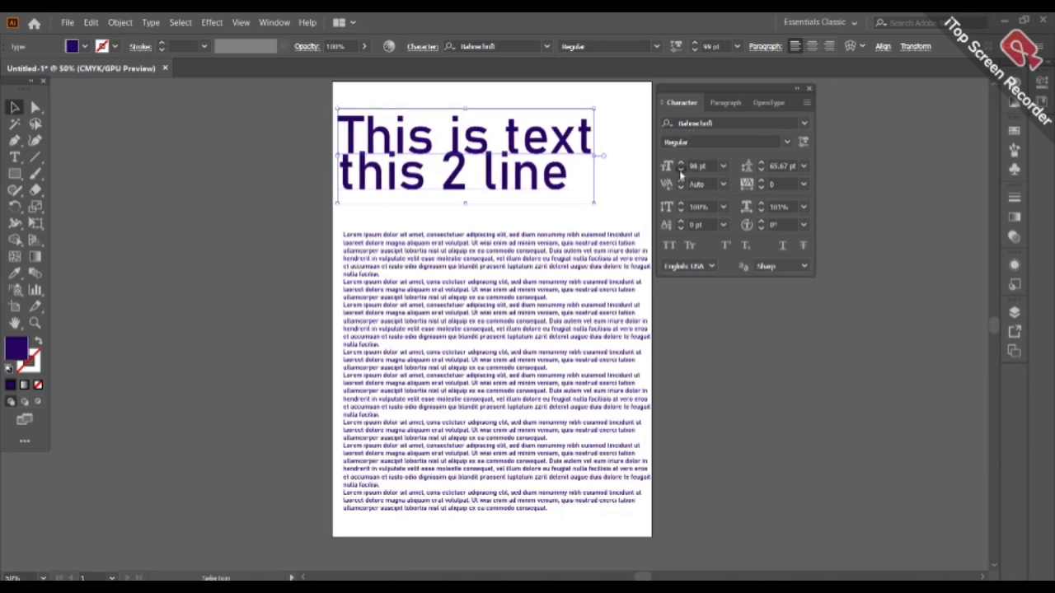
pyautogui.click(681, 170)
pyautogui.click(681, 170)
pyautogui.click(680, 170)
pyautogui.click(680, 170)
pyautogui.click(681, 170)
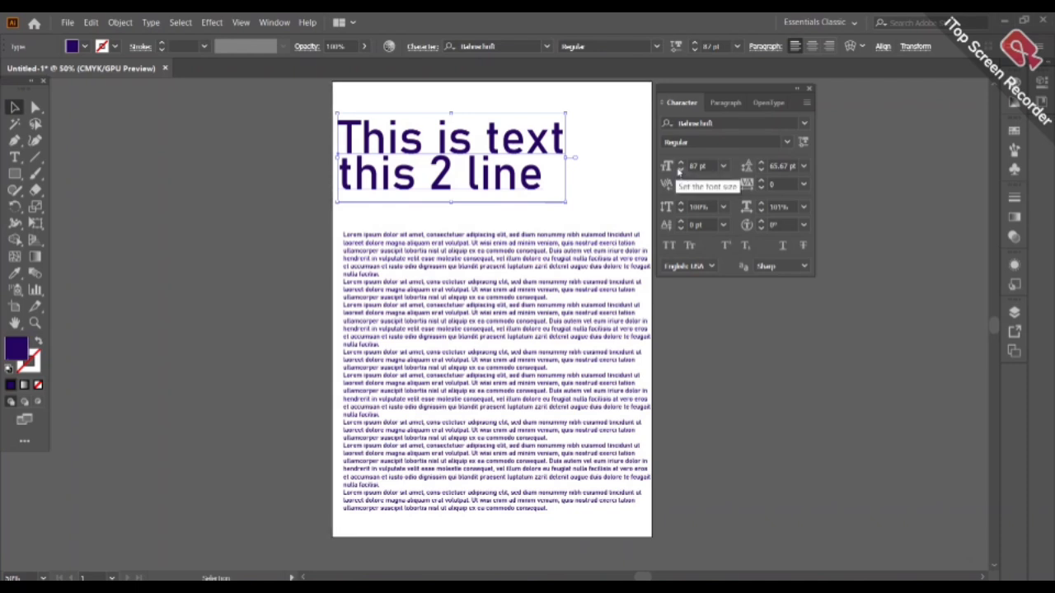
pyautogui.click(681, 170)
pyautogui.click(681, 169)
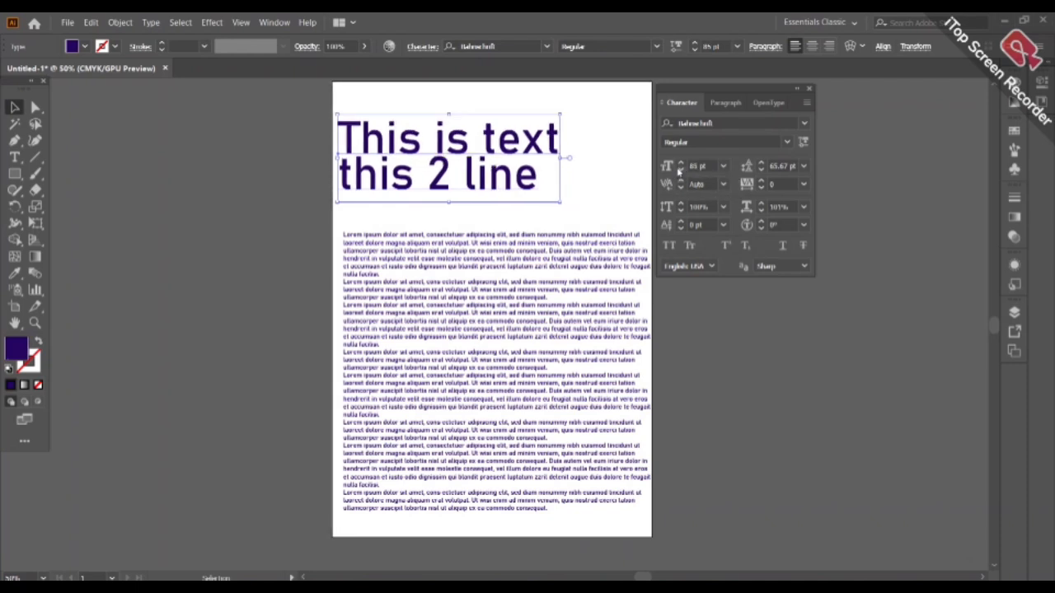
pyautogui.moveTo(389, 125)
pyautogui.mouseDown()
pyautogui.moveTo(433, 128)
pyautogui.moveTo(407, 125)
pyautogui.mouseUp()
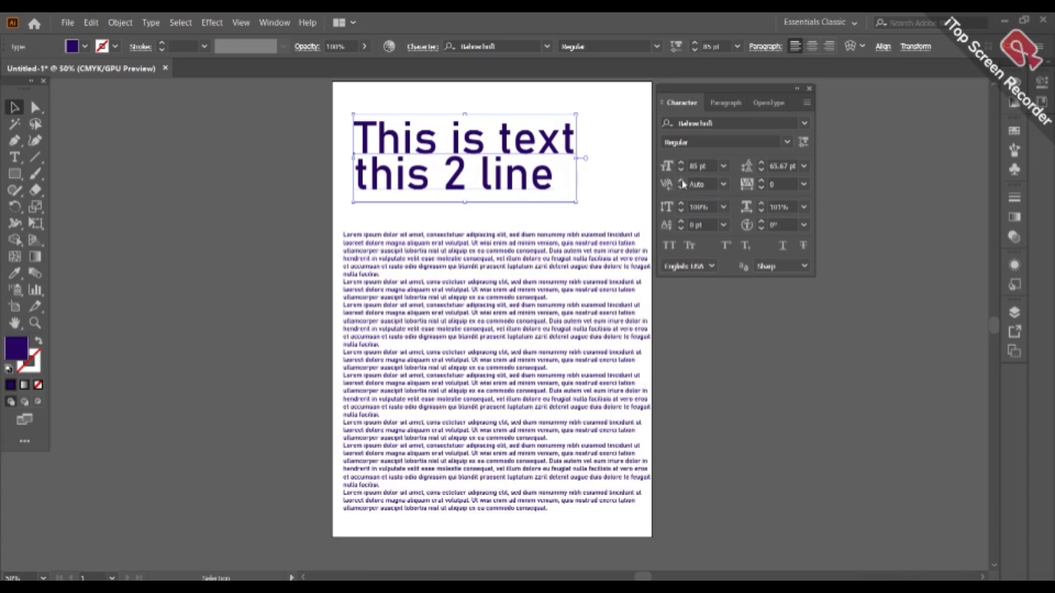
# - Choose Auto kerning for the whole heading and try to increase its kerning value
pyautogui.click(723, 186)
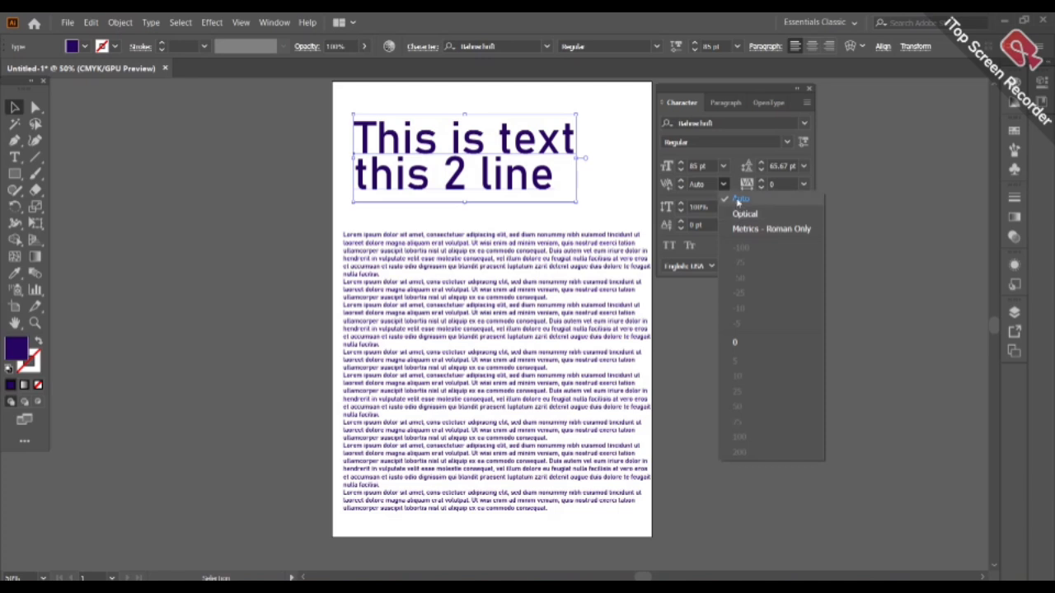
pyautogui.click(738, 202)
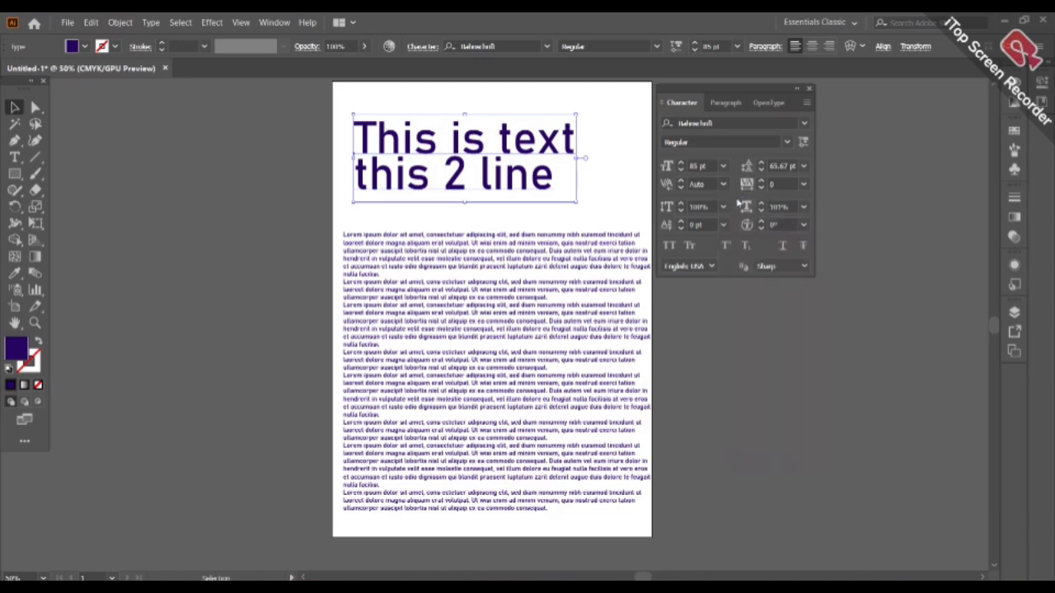
pyautogui.click(681, 180)
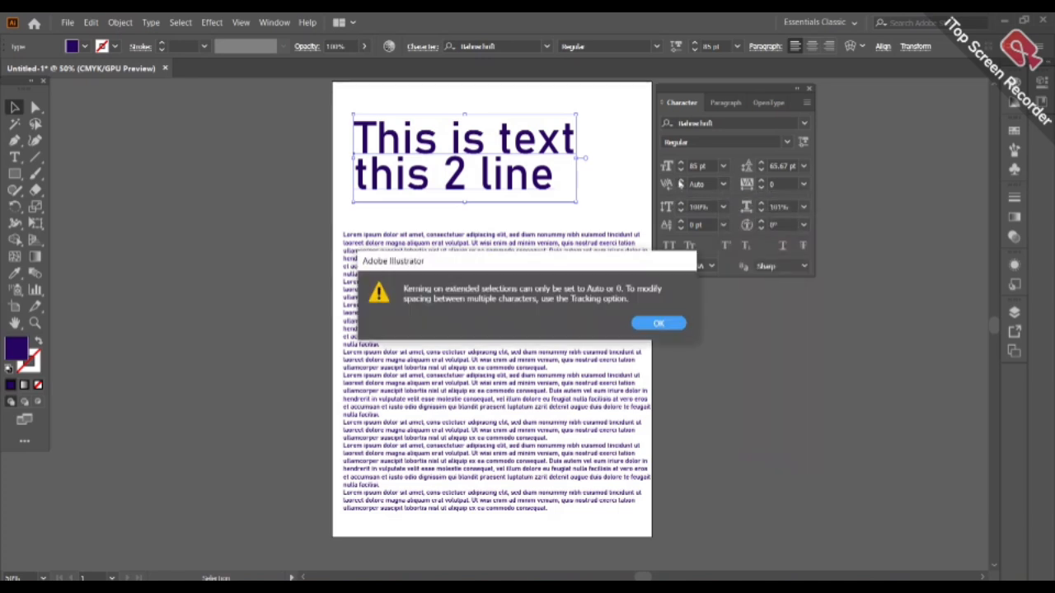
pyautogui.click(674, 323)
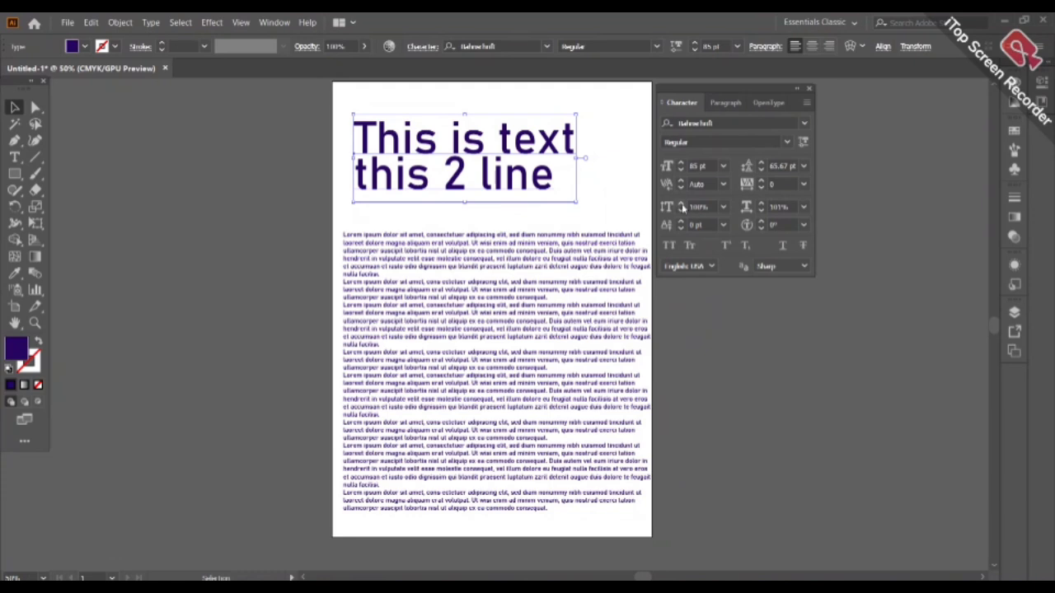
# - Stretch the heading's letters taller by raising the vertical scale to 137%
pyautogui.click(681, 204)
pyautogui.click(681, 204)
pyautogui.click(681, 205)
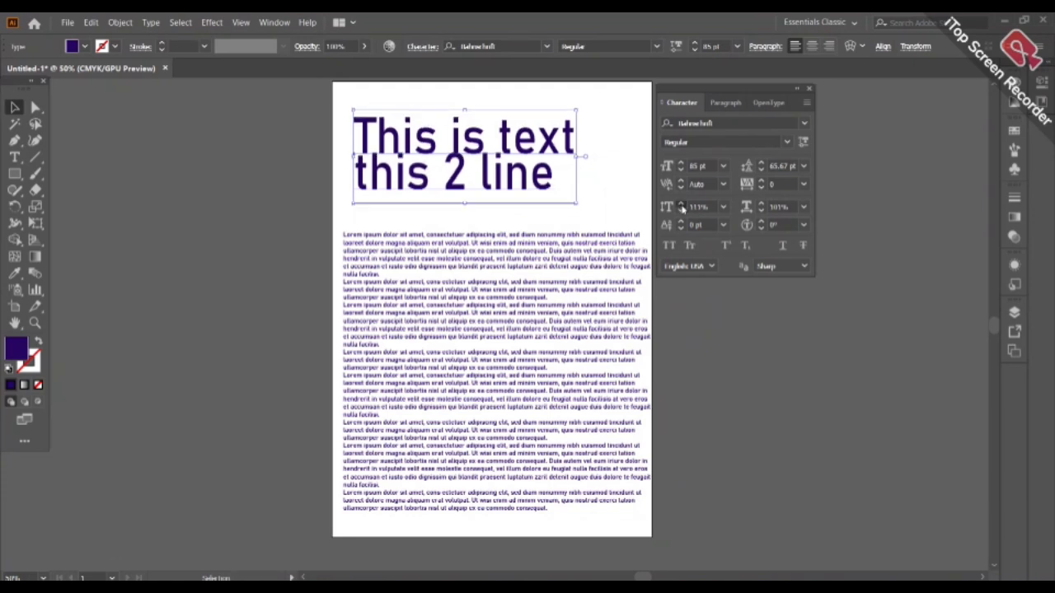
pyautogui.click(681, 204)
pyautogui.click(681, 205)
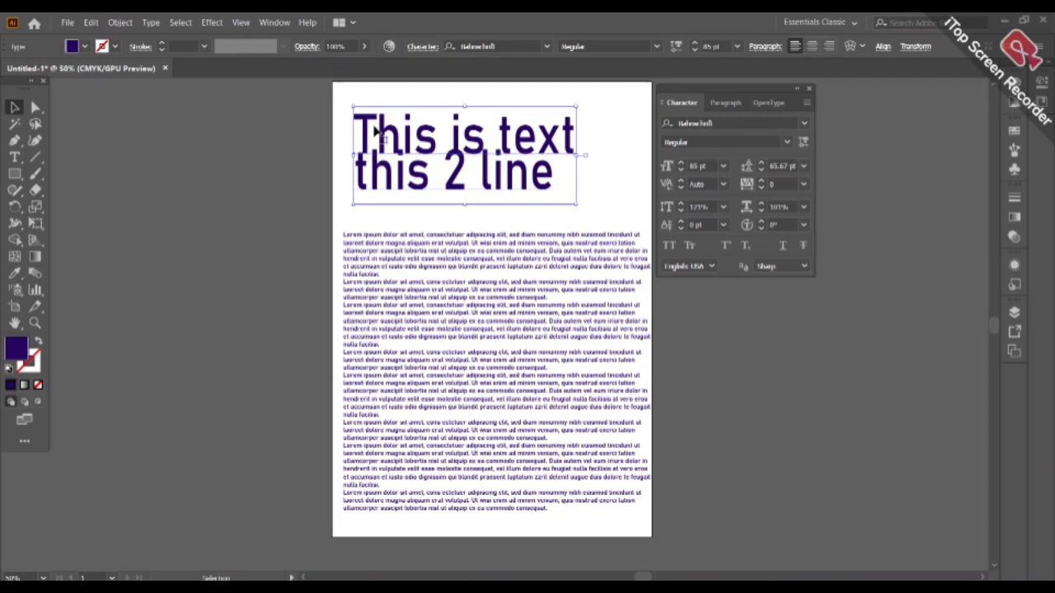
pyautogui.click(680, 204)
pyautogui.click(681, 204)
pyautogui.click(681, 206)
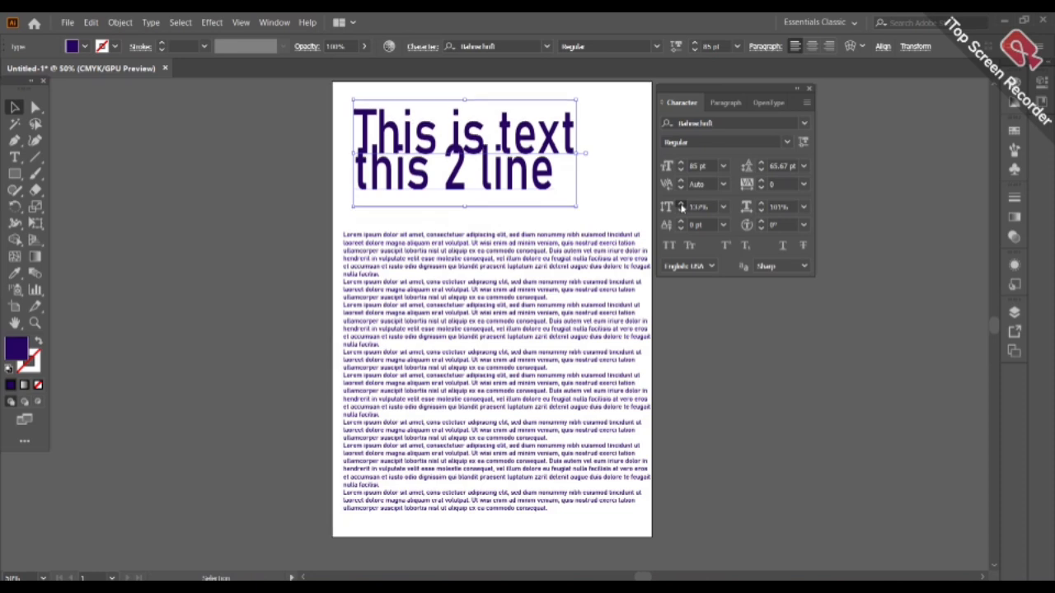
pyautogui.click(680, 205)
# - Reduce the heading's vertical scale to 110%
pyautogui.click(681, 211)
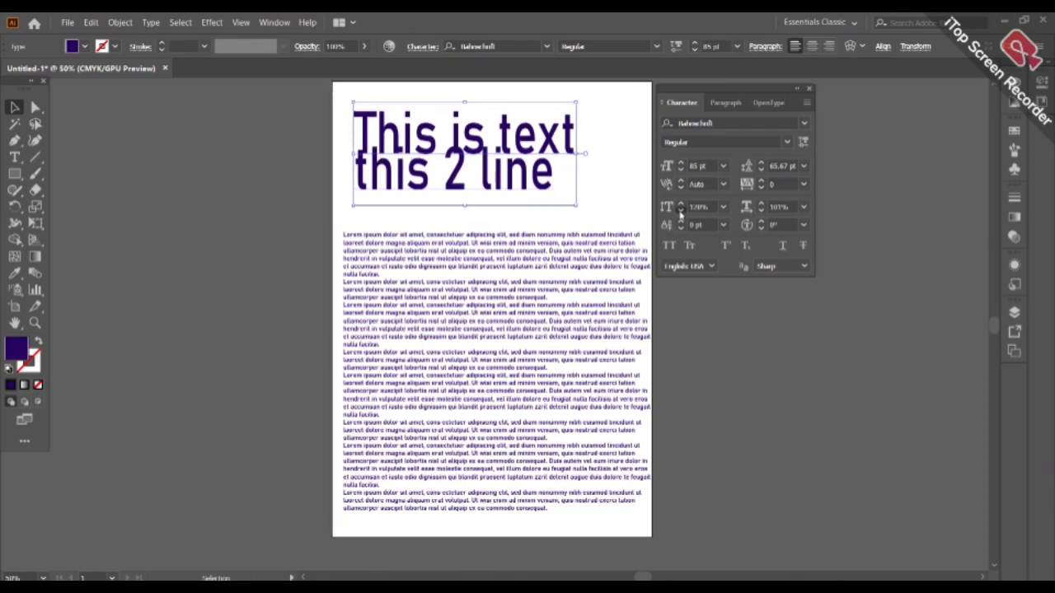
pyautogui.click(681, 211)
pyautogui.click(681, 211)
pyautogui.click(681, 212)
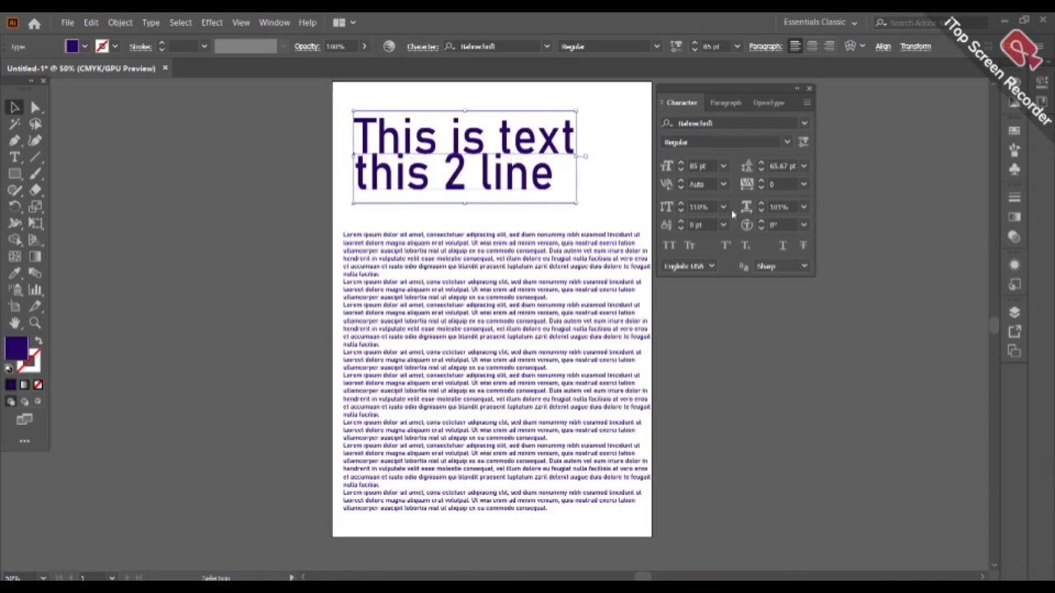
# - Restore the heading's proportions by setting both its horizontal and vertical scale to 100%
pyautogui.click(761, 211)
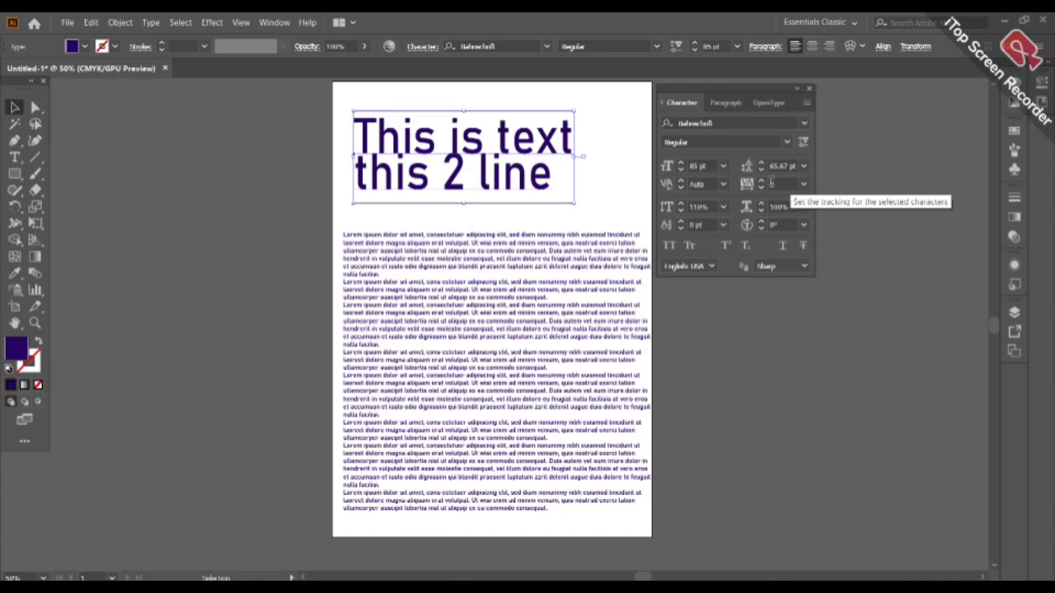
pyautogui.click(680, 211)
pyautogui.click(680, 211)
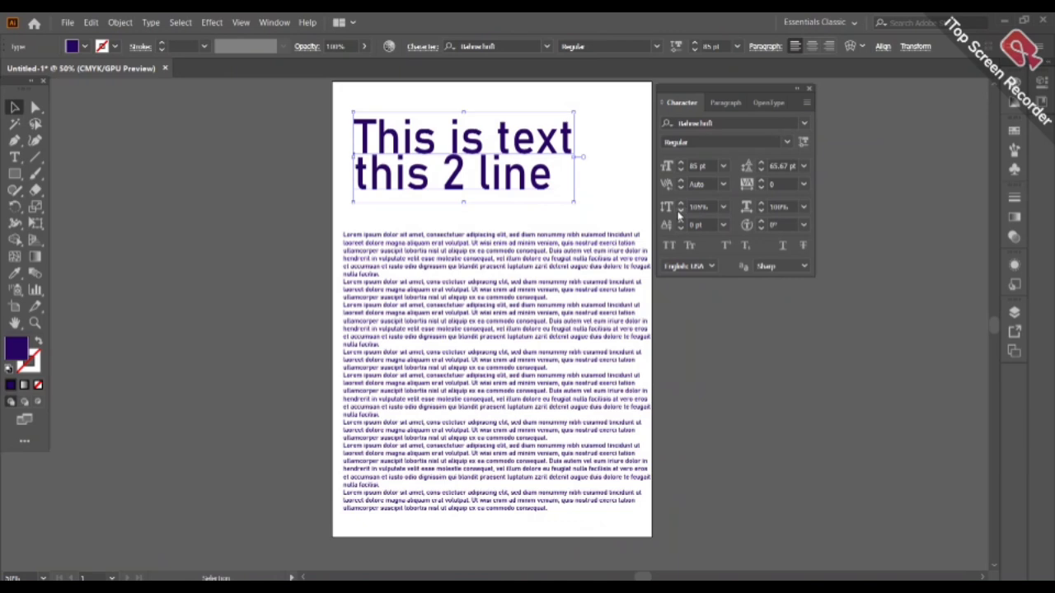
pyautogui.click(680, 211)
pyautogui.click(680, 211)
pyautogui.click(680, 211)
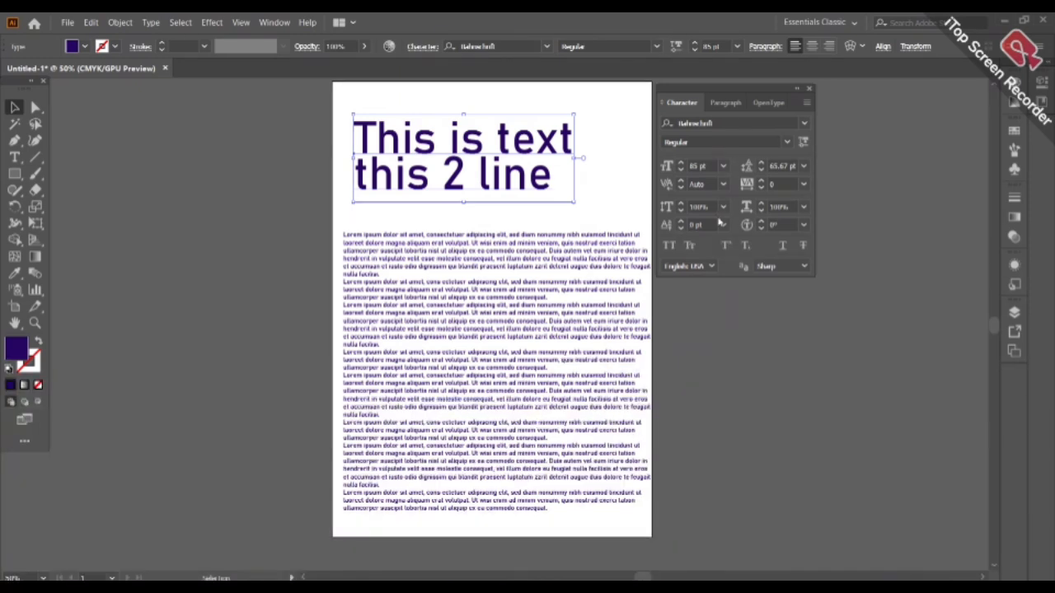
# - Lower the heading with a baseline shift of -12 pt and raise it with a baseline shift of 57 pt
pyautogui.click(724, 225)
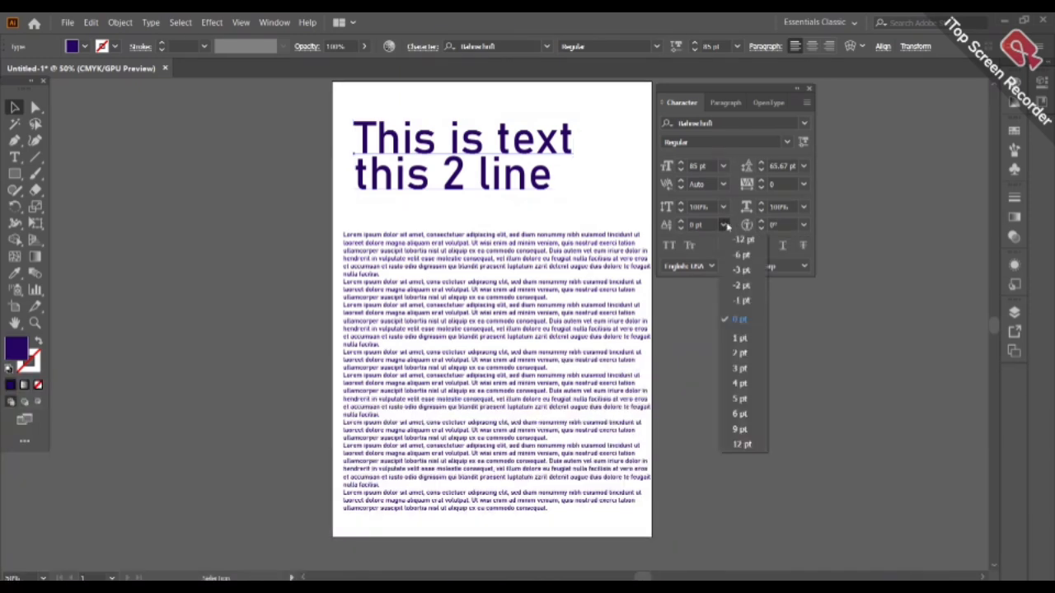
pyautogui.click(724, 225)
pyautogui.click(724, 225)
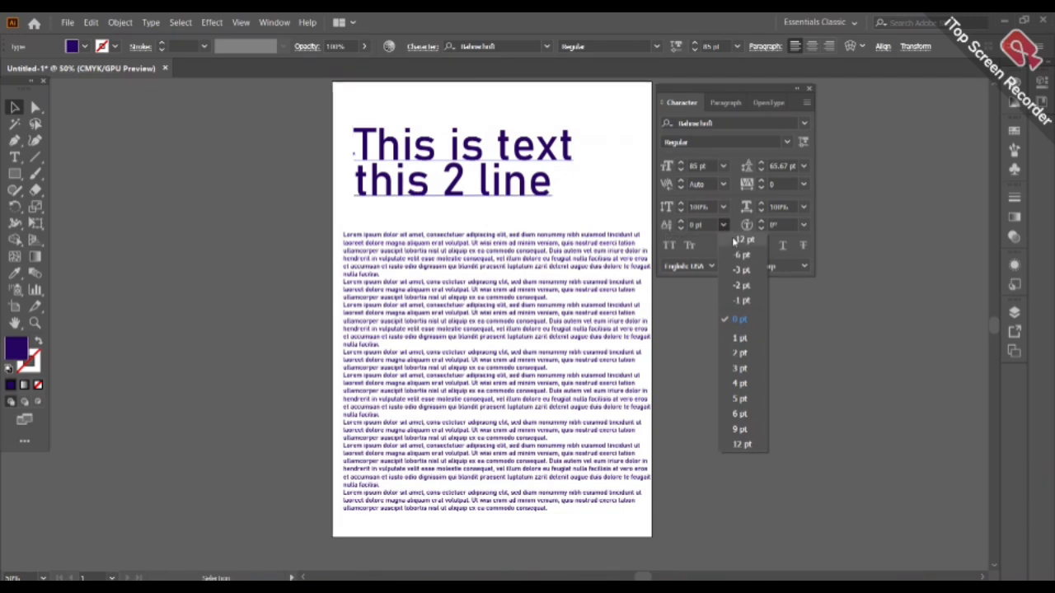
pyautogui.click(742, 240)
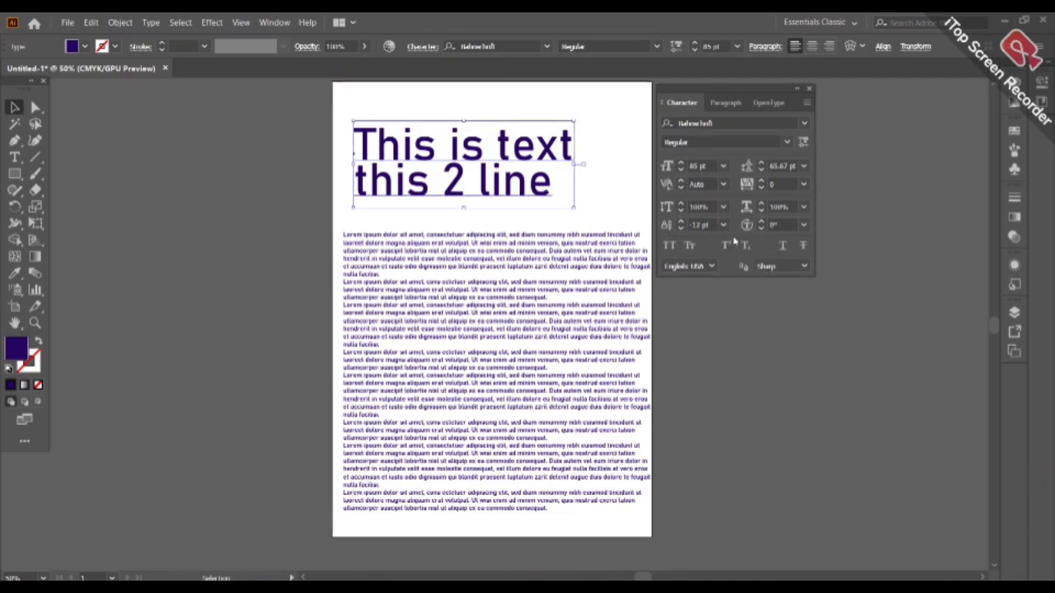
pyautogui.click(724, 226)
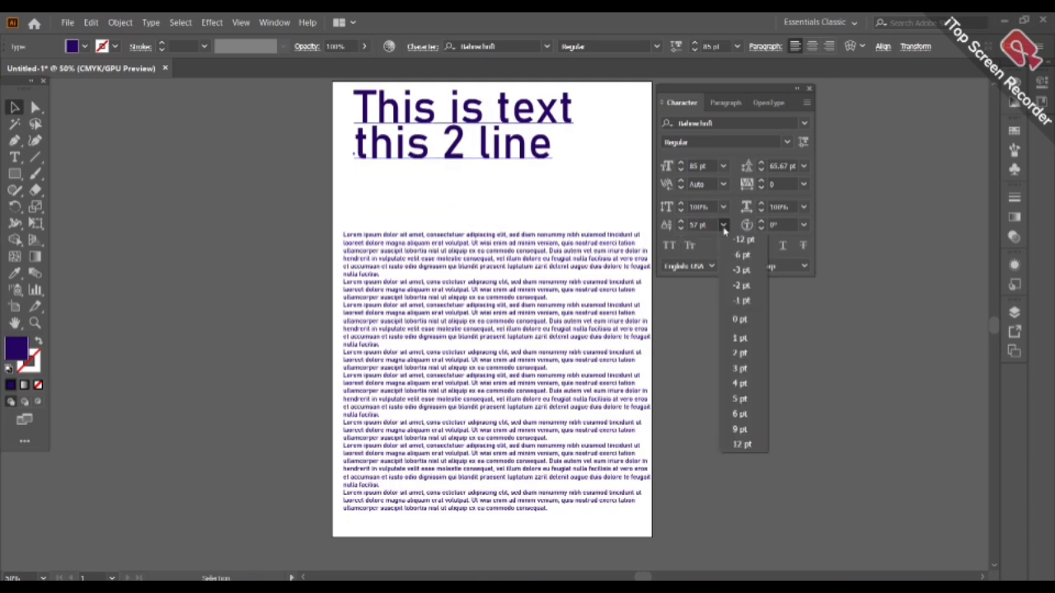
pyautogui.click(685, 236)
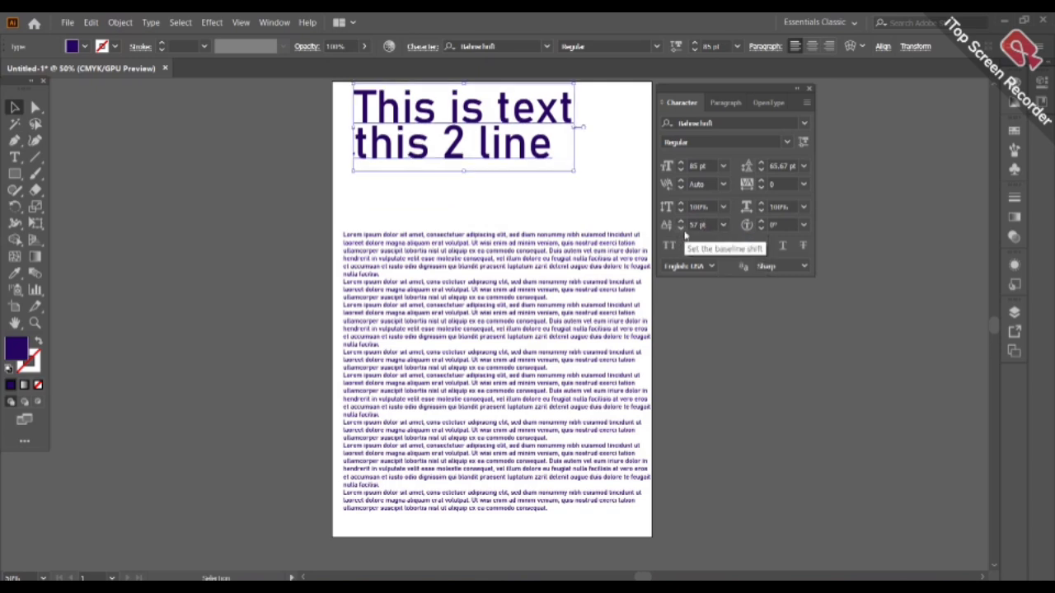
# - Return the heading's baseline shift to 0 pt
pyautogui.click(682, 230)
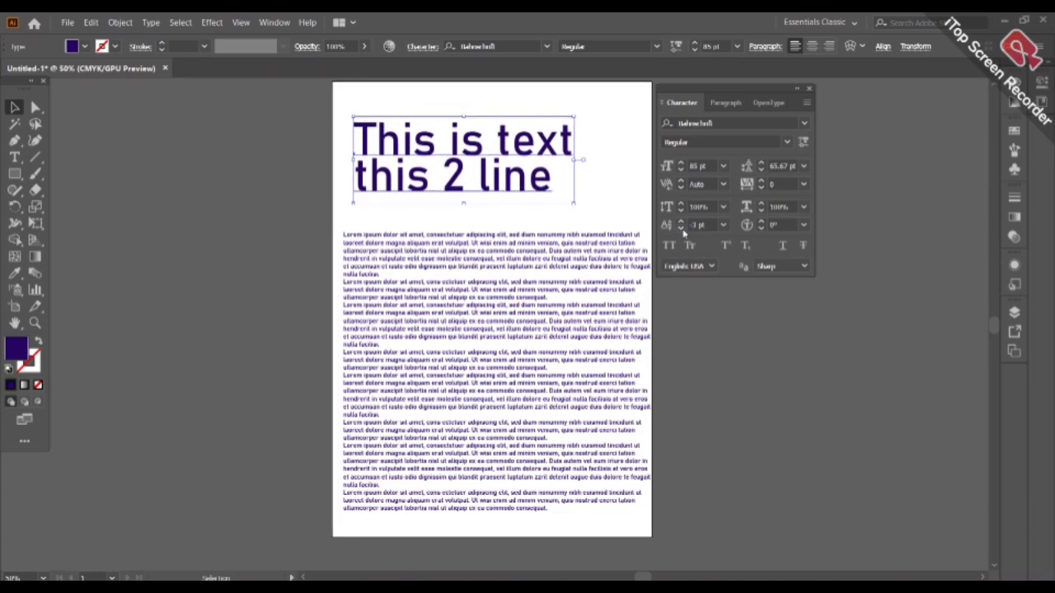
pyautogui.click(682, 227)
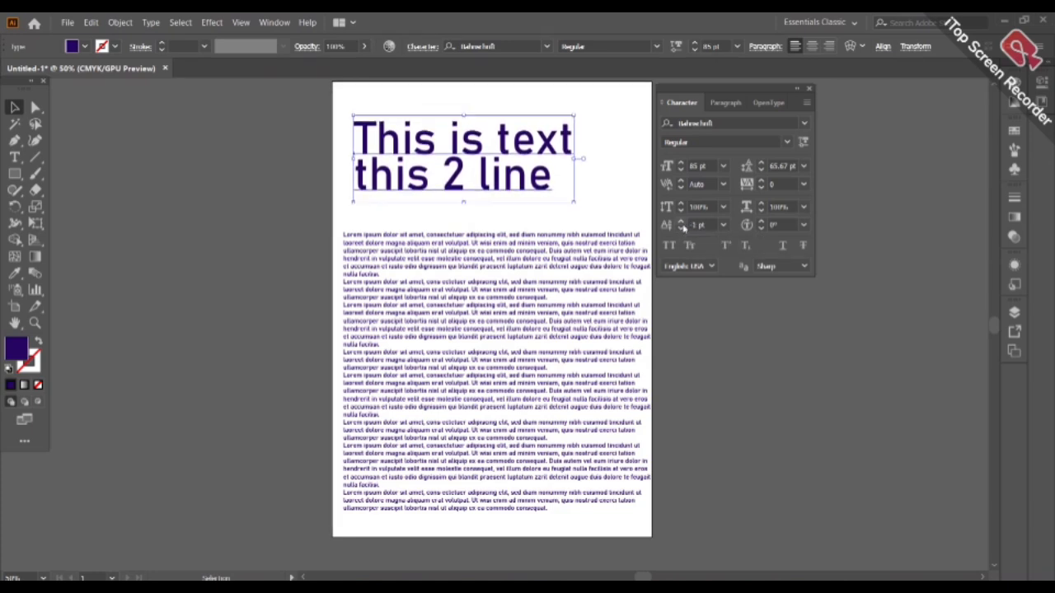
pyautogui.click(683, 227)
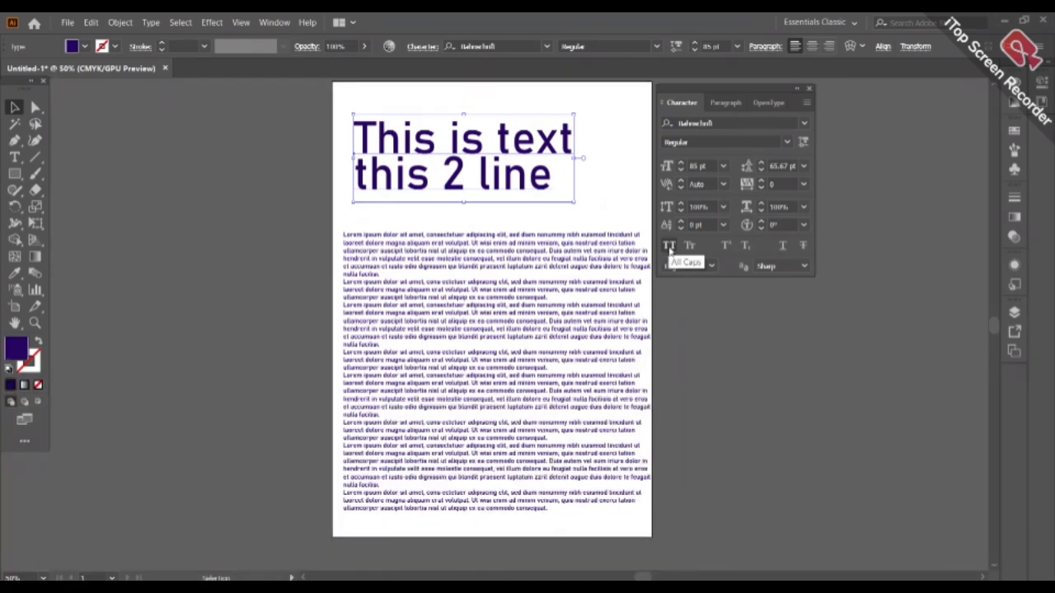
# - Apply All Caps to the heading and move it up to the page's upper edge
pyautogui.click(669, 247)
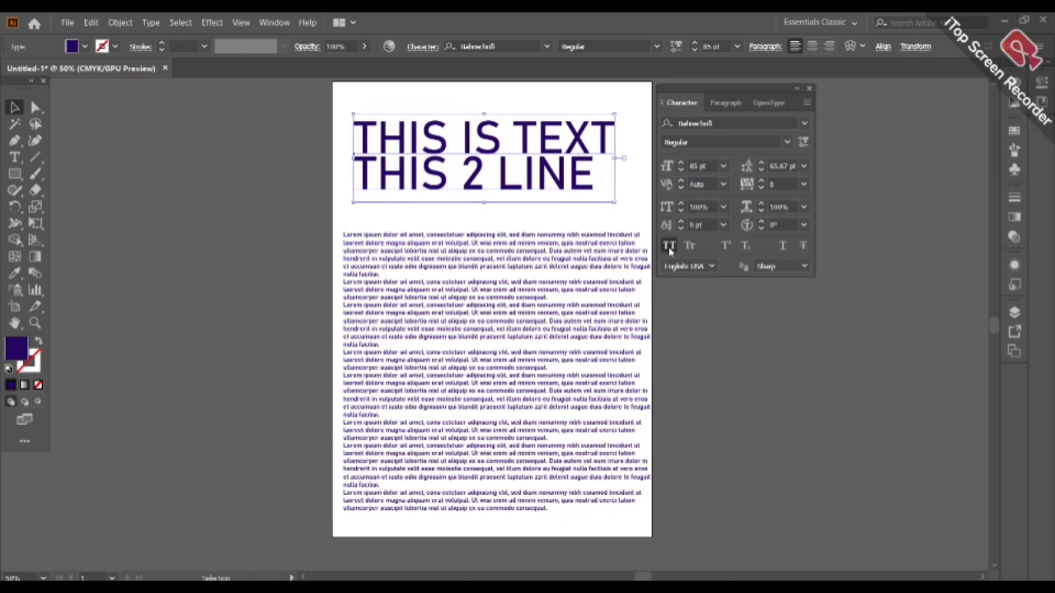
pyautogui.moveTo(510, 191); pyautogui.dragTo(496, 158)
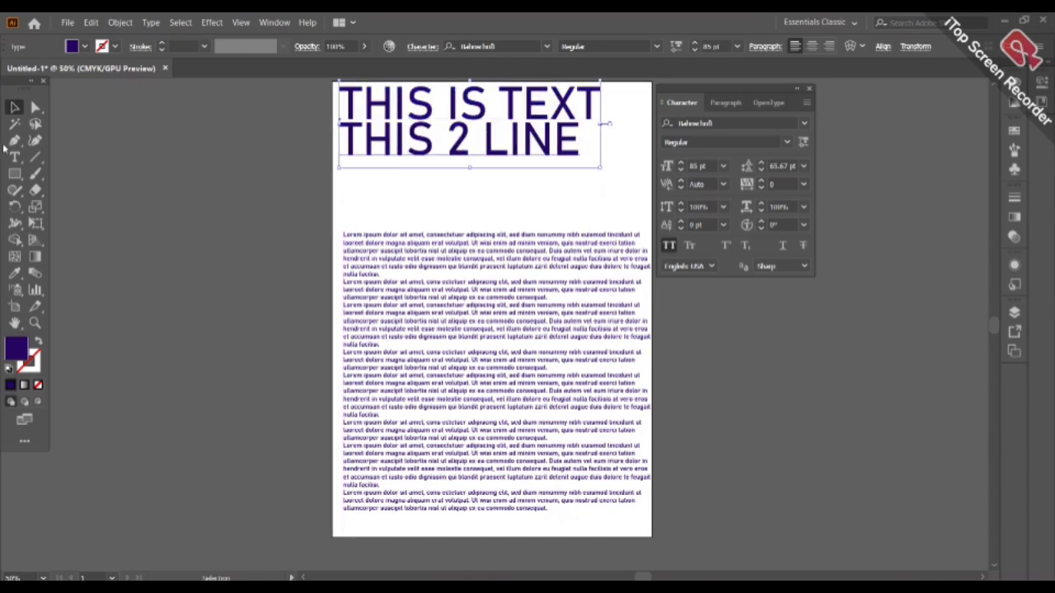
# - Add a new point text reading THIS IS TEXT and position it between the heading and the body text
pyautogui.click(14, 157)
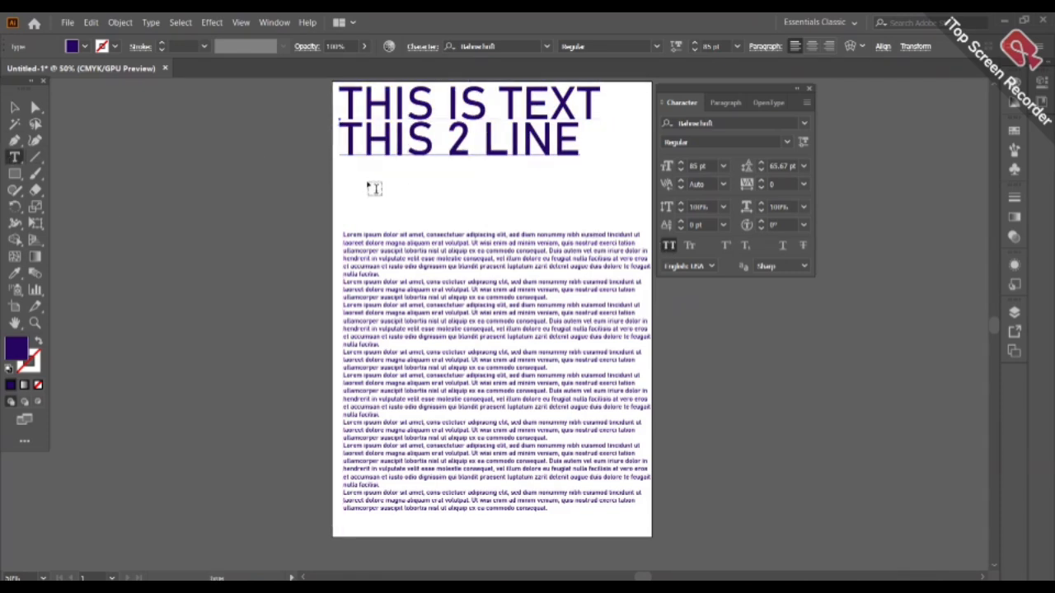
pyautogui.click(369, 189)
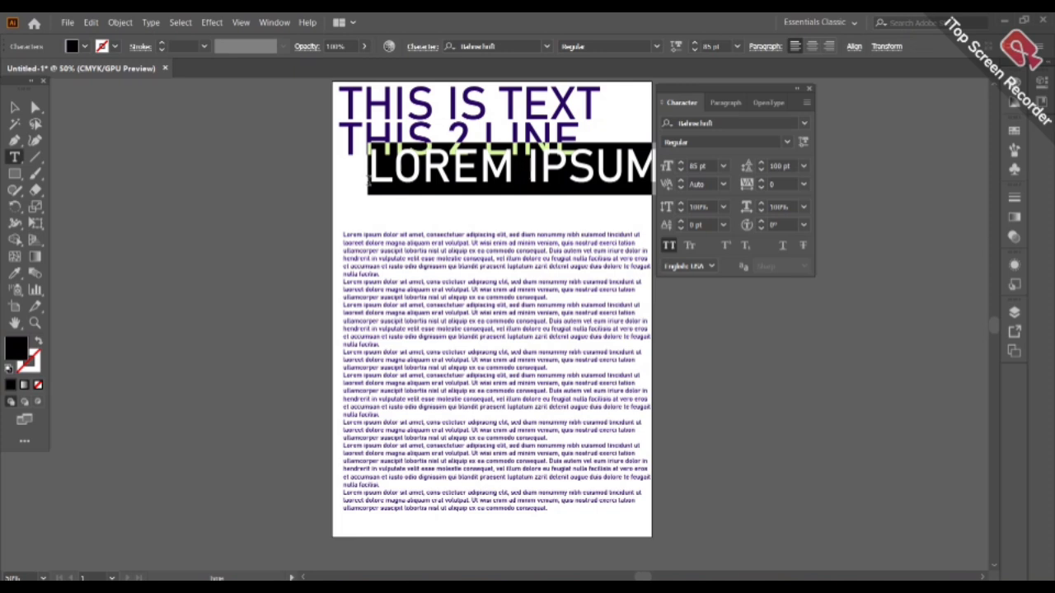
pyautogui.press('BackSpace')
pyautogui.write('T')
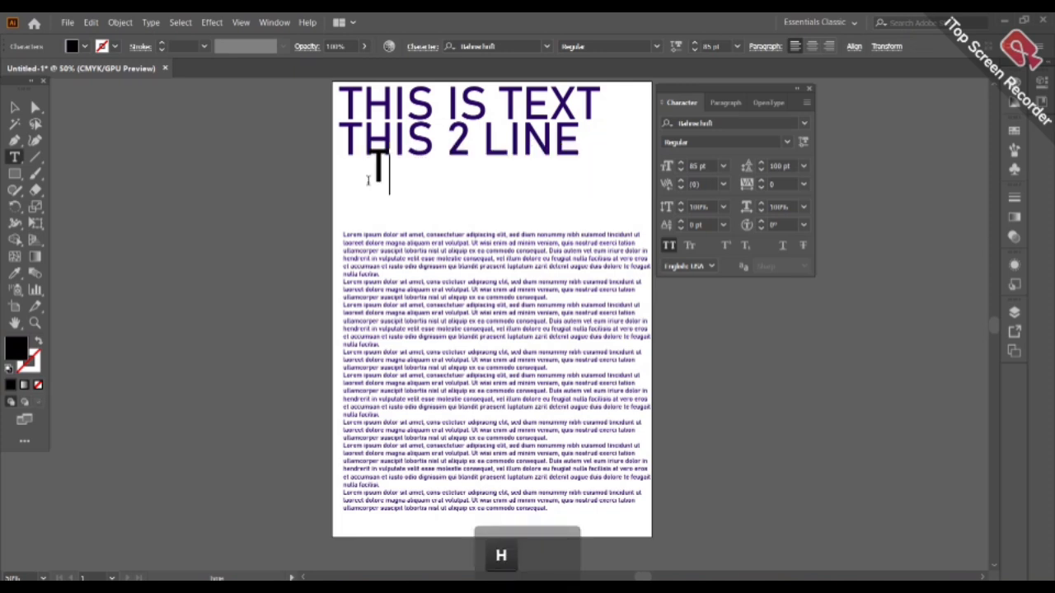
pyautogui.write('HIS I')
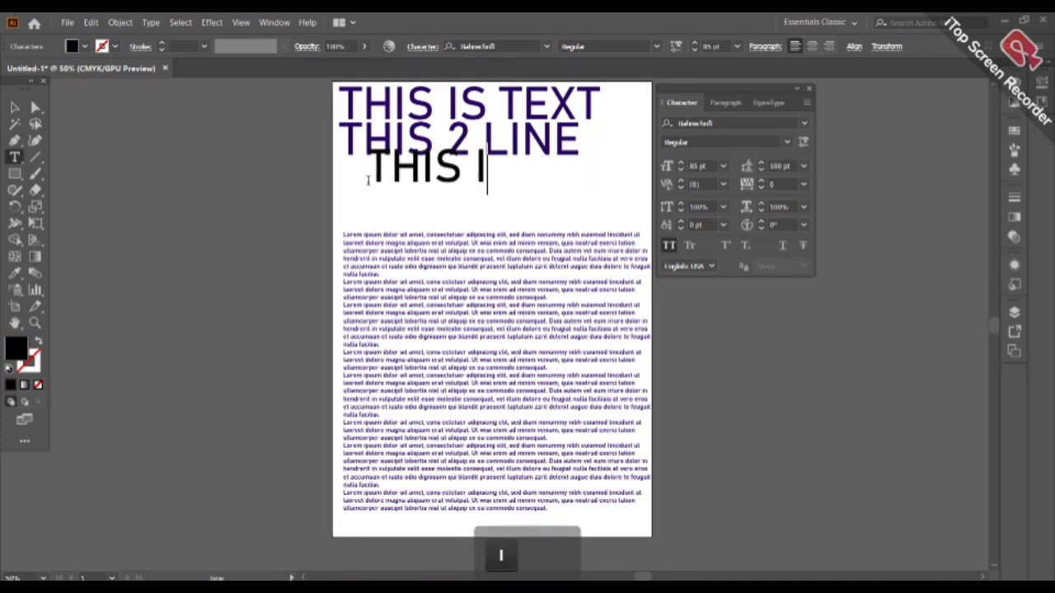
pyautogui.write('S TEXT')
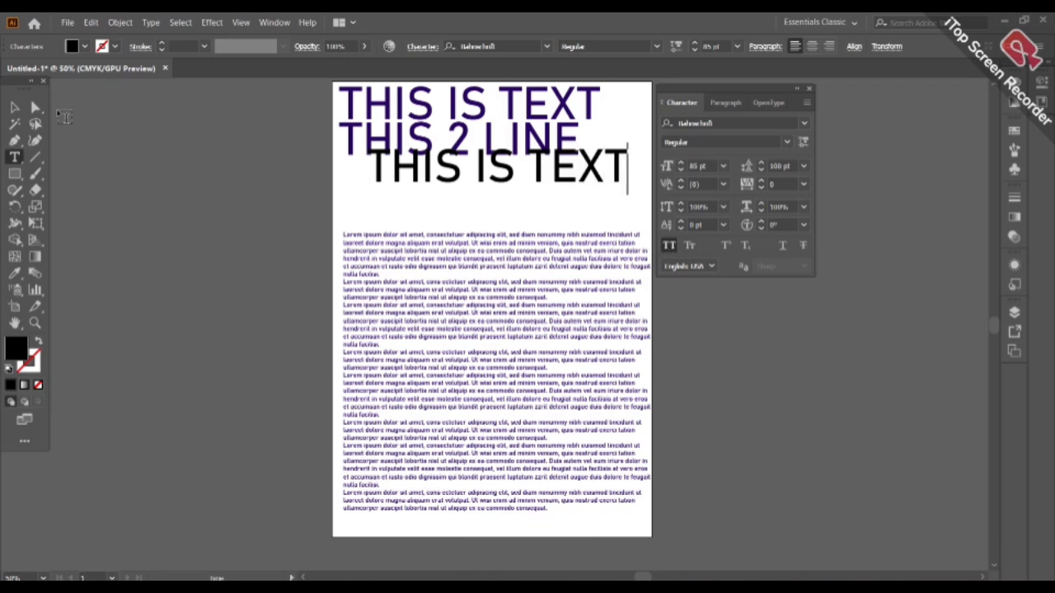
pyautogui.click(14, 107)
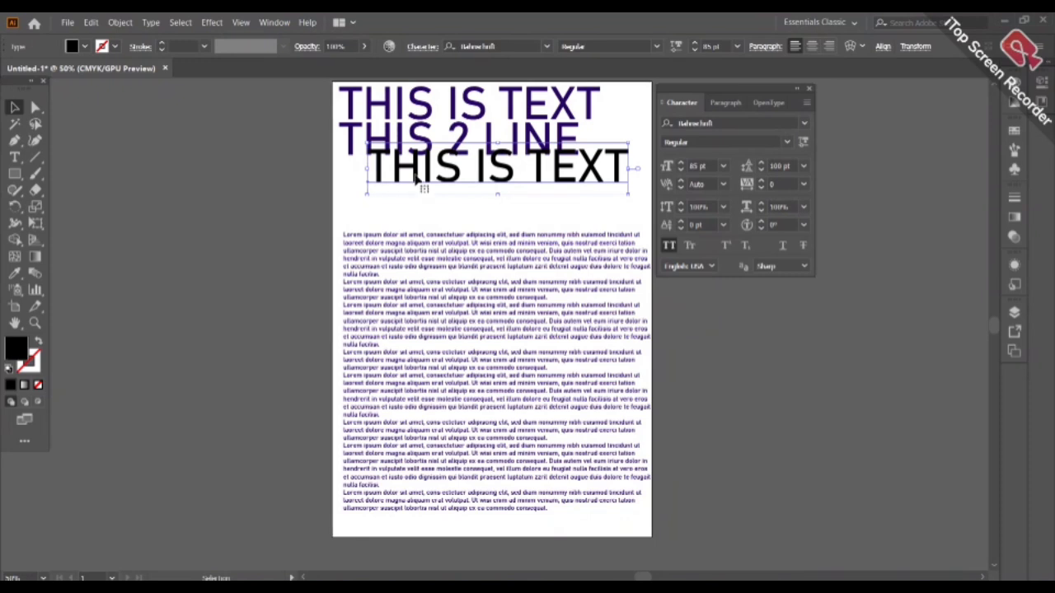
pyautogui.moveTo(417, 179); pyautogui.dragTo(404, 209)
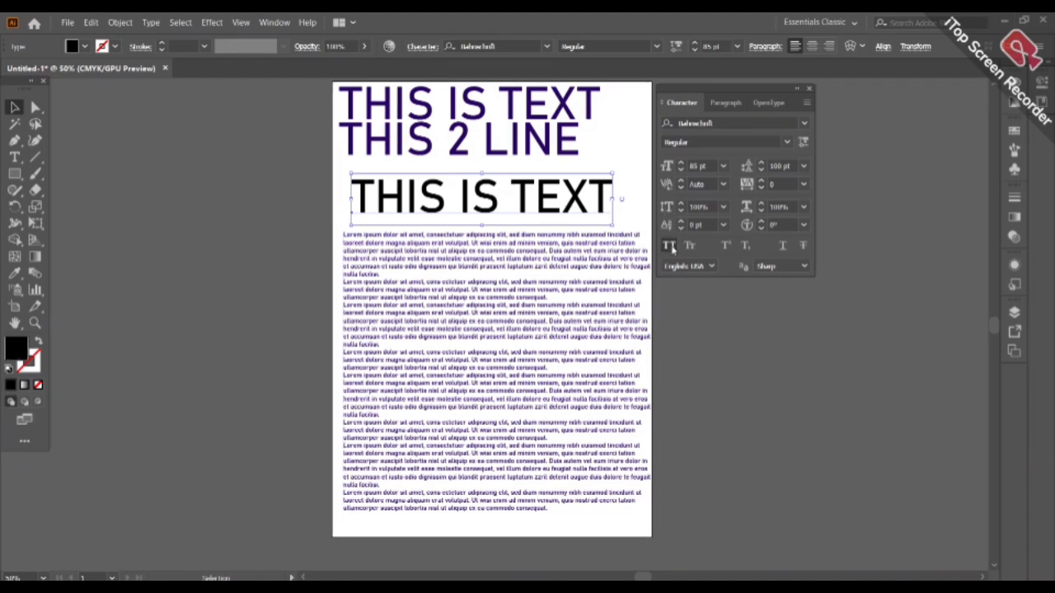
# - Toggle All Caps off and back on for the new black text line to compare both letter cases
pyautogui.click(671, 247)
pyautogui.click(670, 247)
pyautogui.click(670, 248)
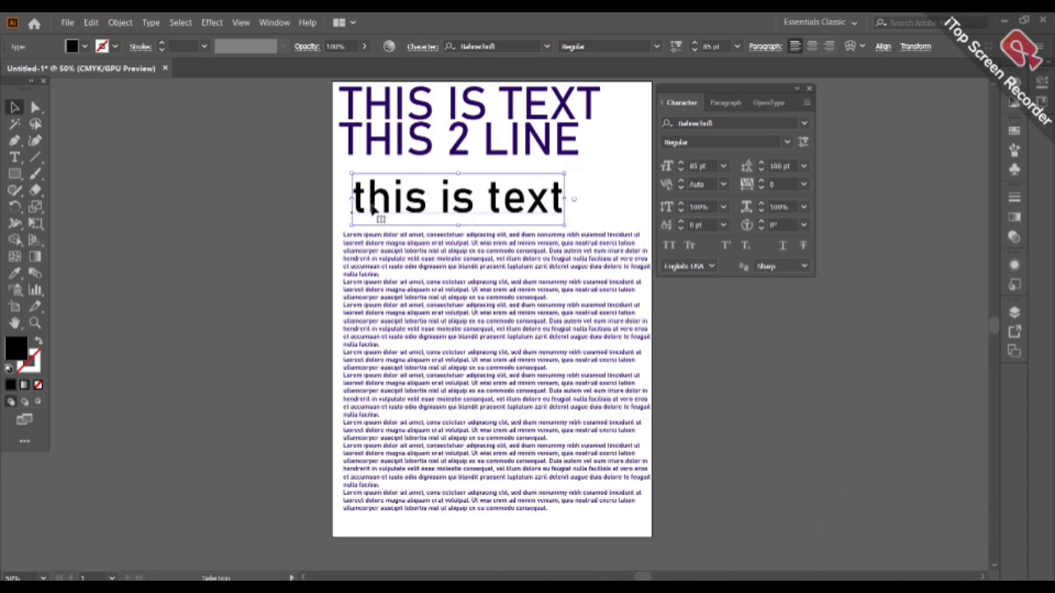
pyautogui.click(668, 245)
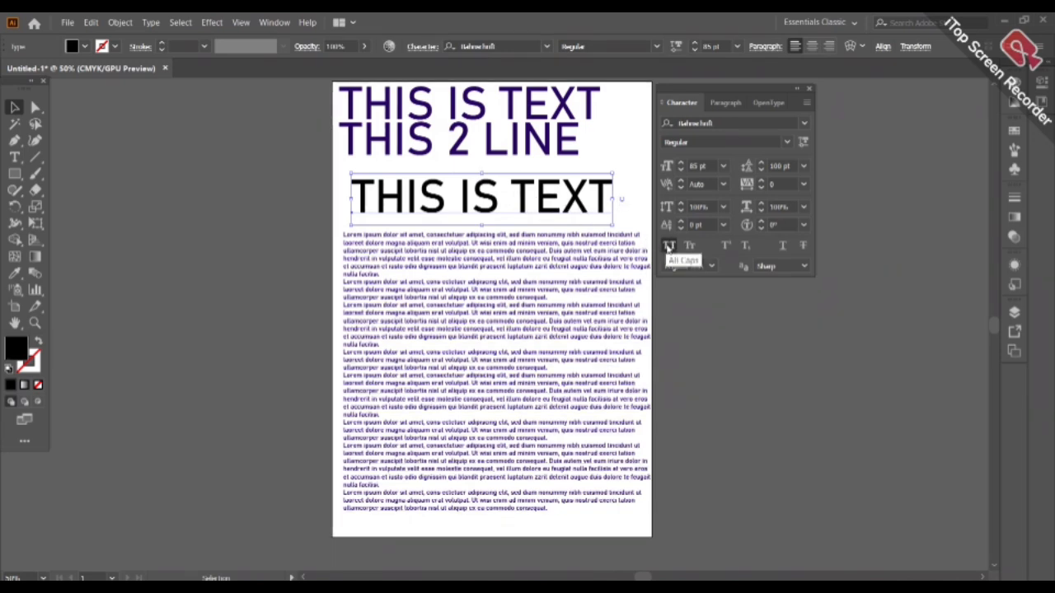
# - Turn off All Caps for the black text line and try Small Caps on it, switching it back off
pyautogui.click(669, 245)
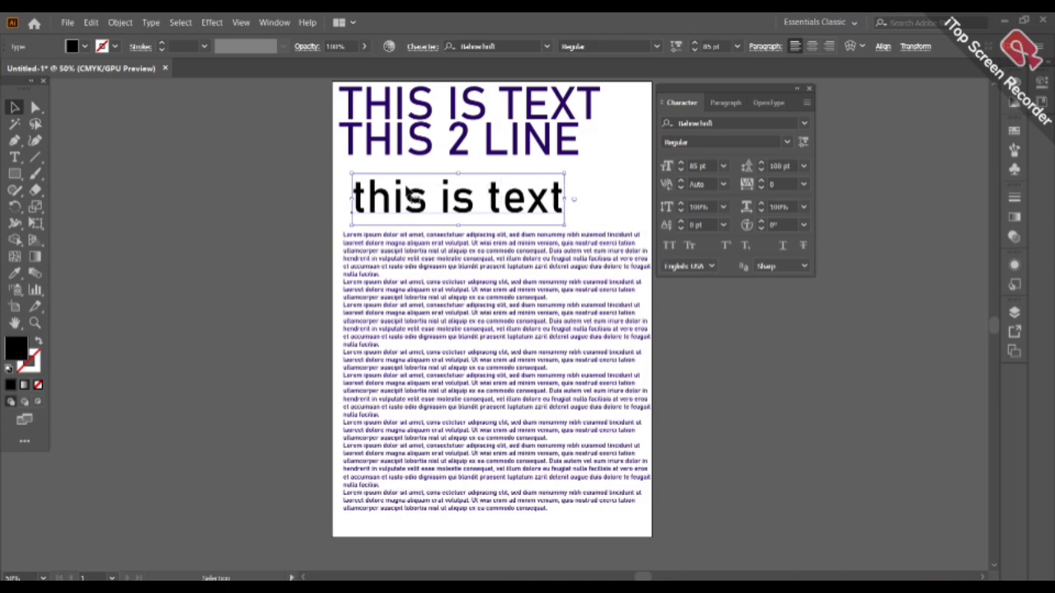
pyautogui.click(689, 246)
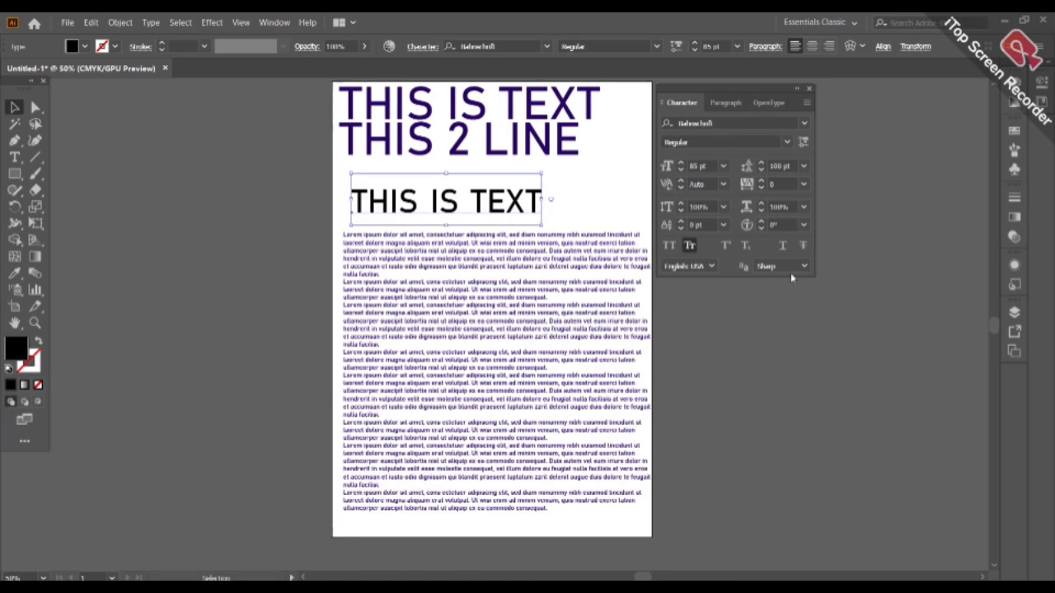
pyautogui.click(689, 247)
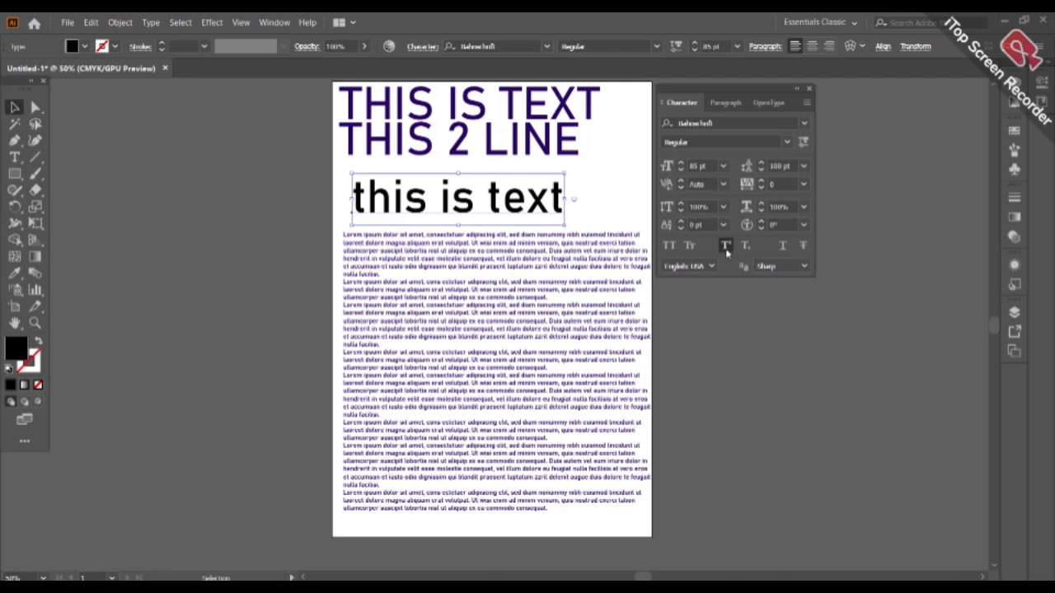
# - Apply Superscript to the black text line and turn it off for the a2 b2 2ab sample text
pyautogui.click(726, 248)
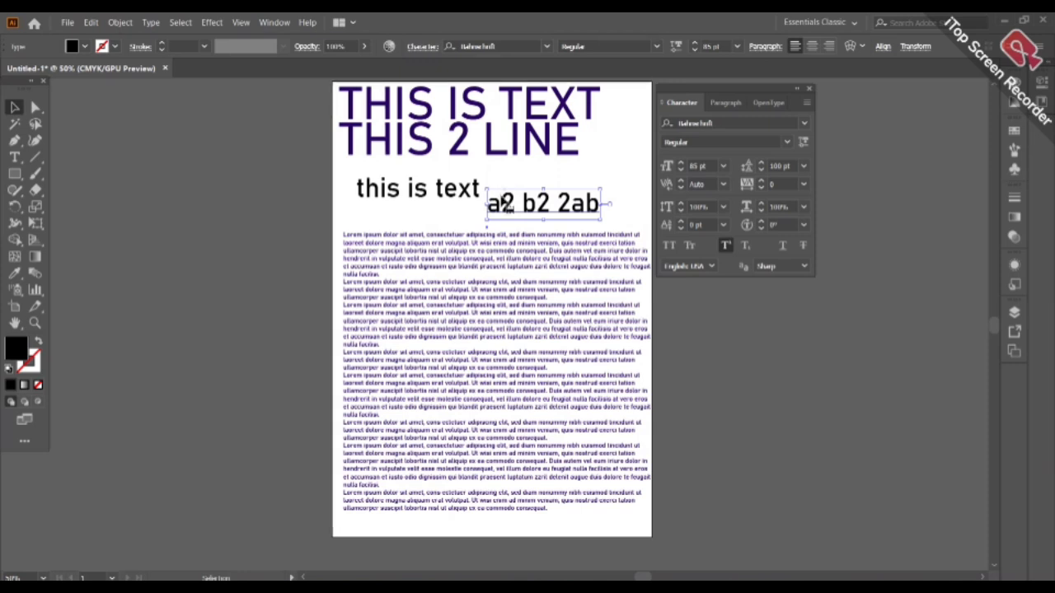
pyautogui.click(726, 247)
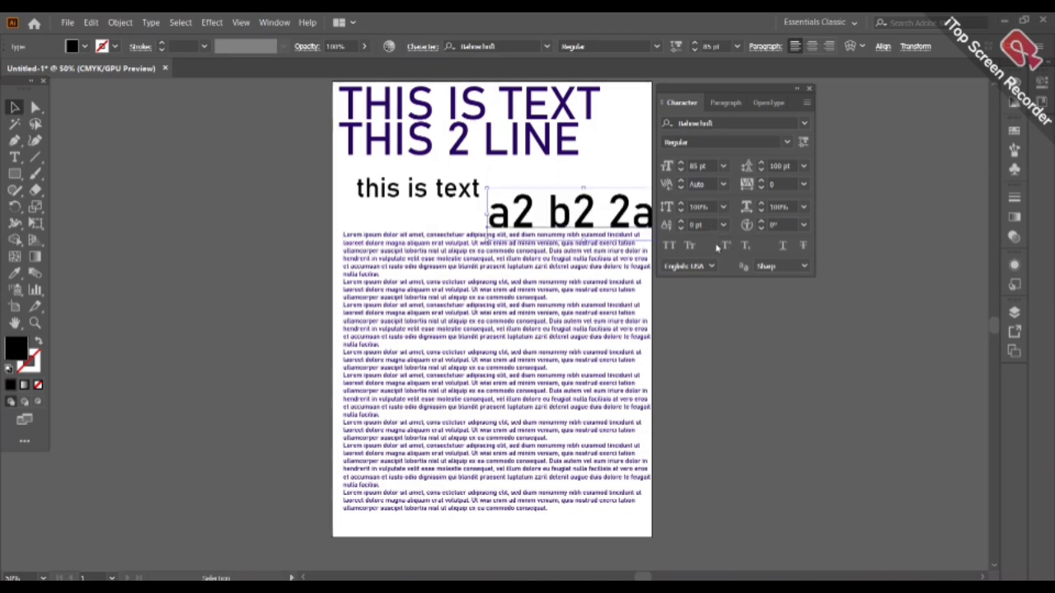
pyautogui.press('+')
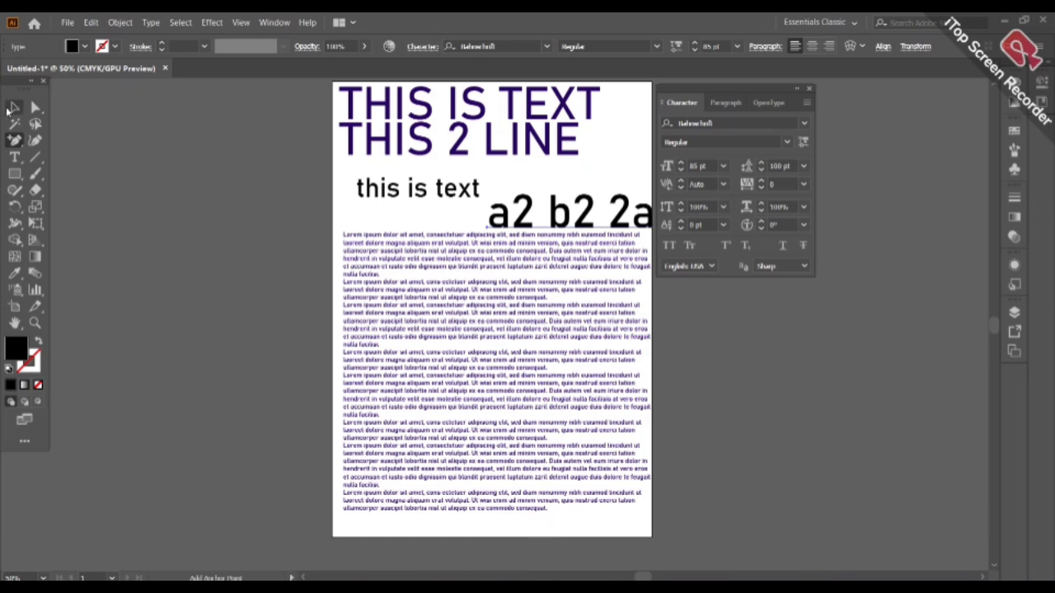
# - Delete the a2 b2 2ab sample text beside the black line
pyautogui.click(14, 107)
pyautogui.click(569, 224)
pyautogui.press('BackSpace')
pyautogui.press('BackSpace')
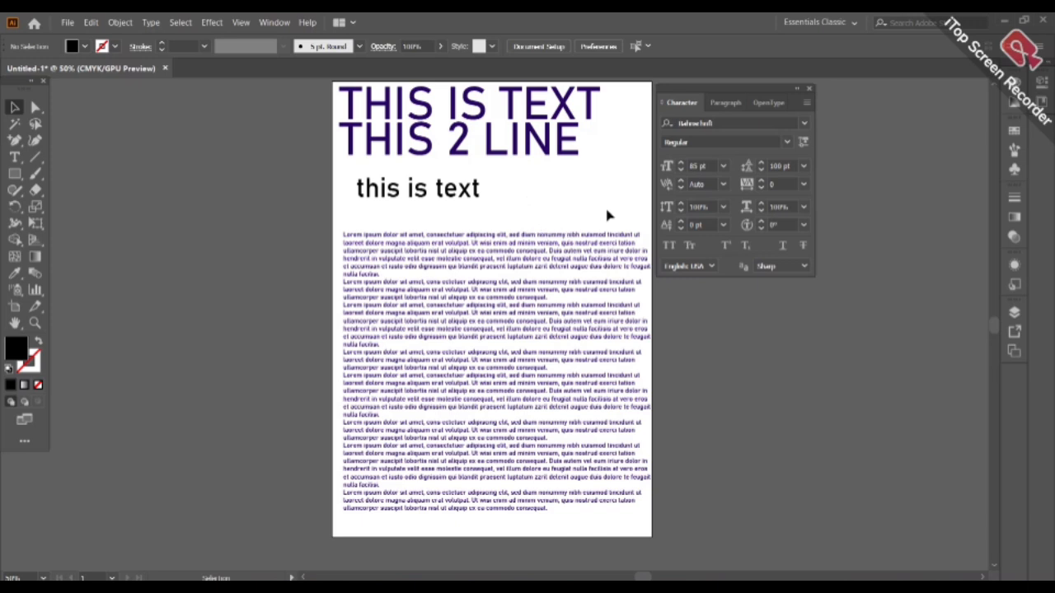
# - Toggle Underline on and off for the two-line heading to show its effect
pyautogui.click(783, 247)
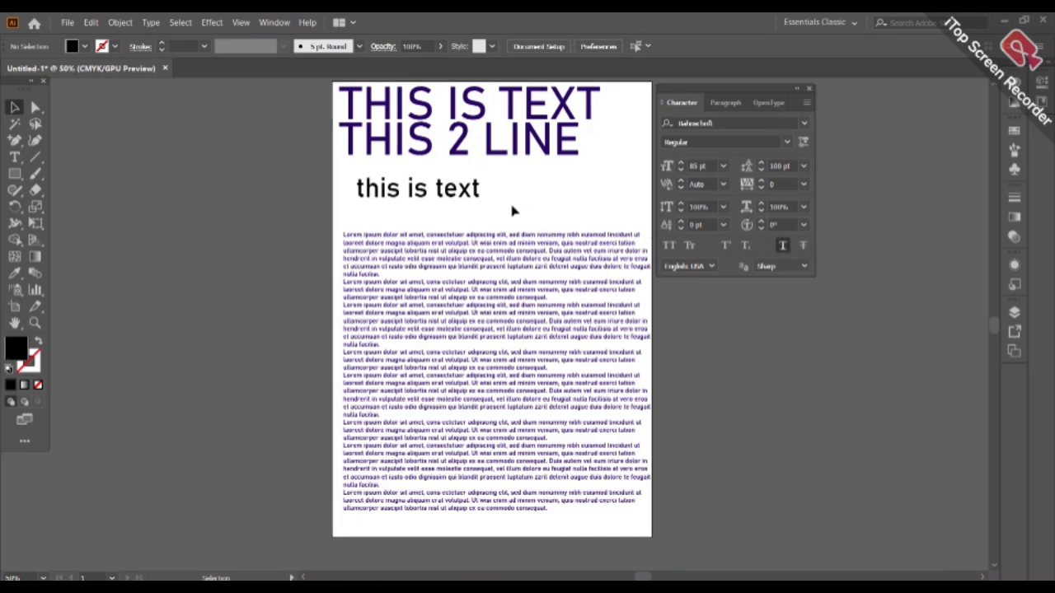
pyautogui.click(377, 156)
pyautogui.click(783, 247)
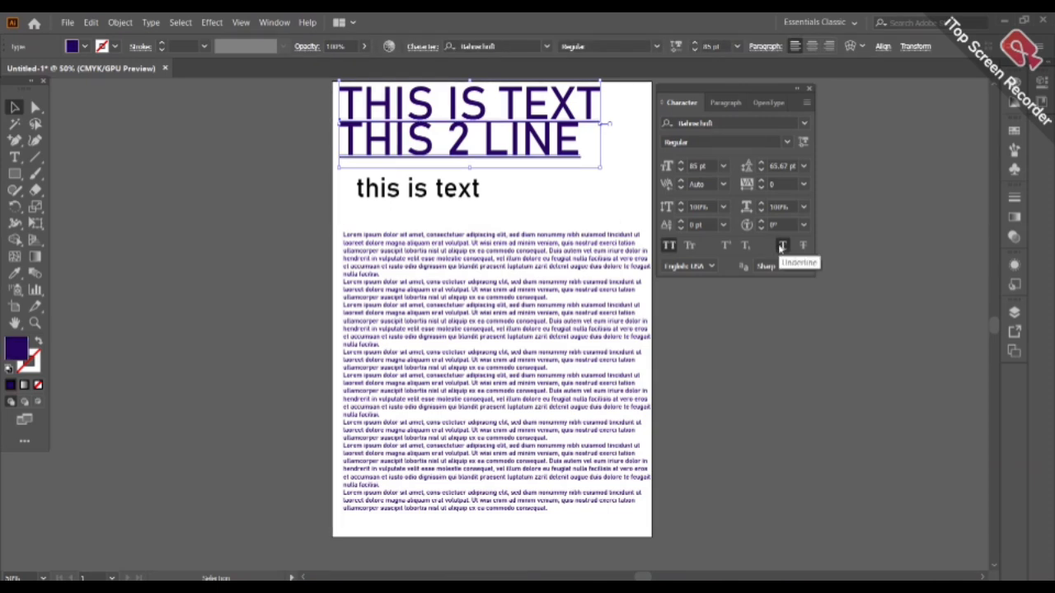
pyautogui.click(782, 247)
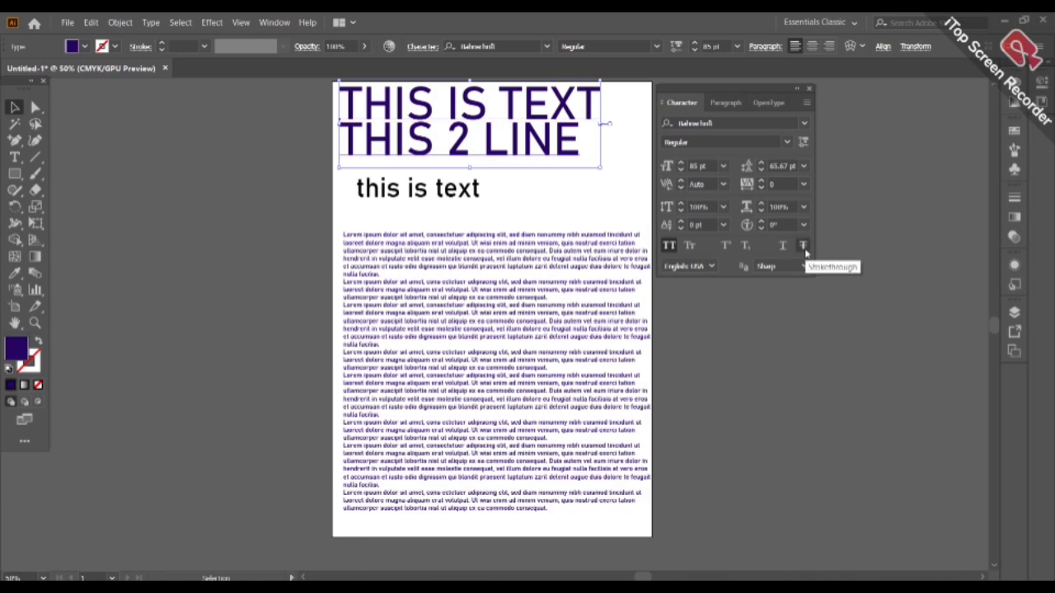
# - Toggle Strikethrough and Superscript on and off for the heading to show each effect
pyautogui.click(803, 247)
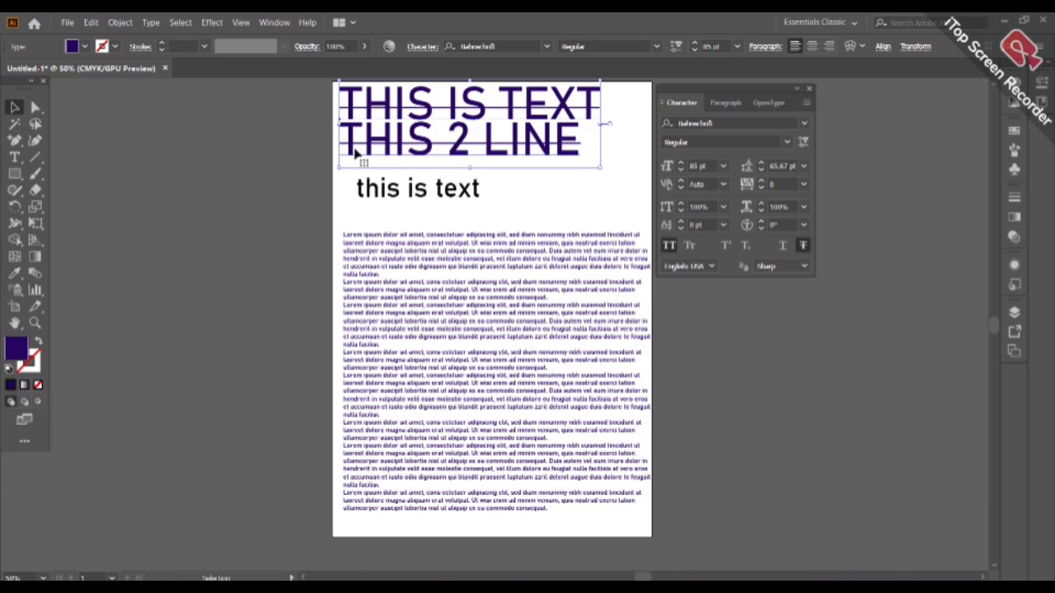
pyautogui.click(803, 248)
pyautogui.click(725, 246)
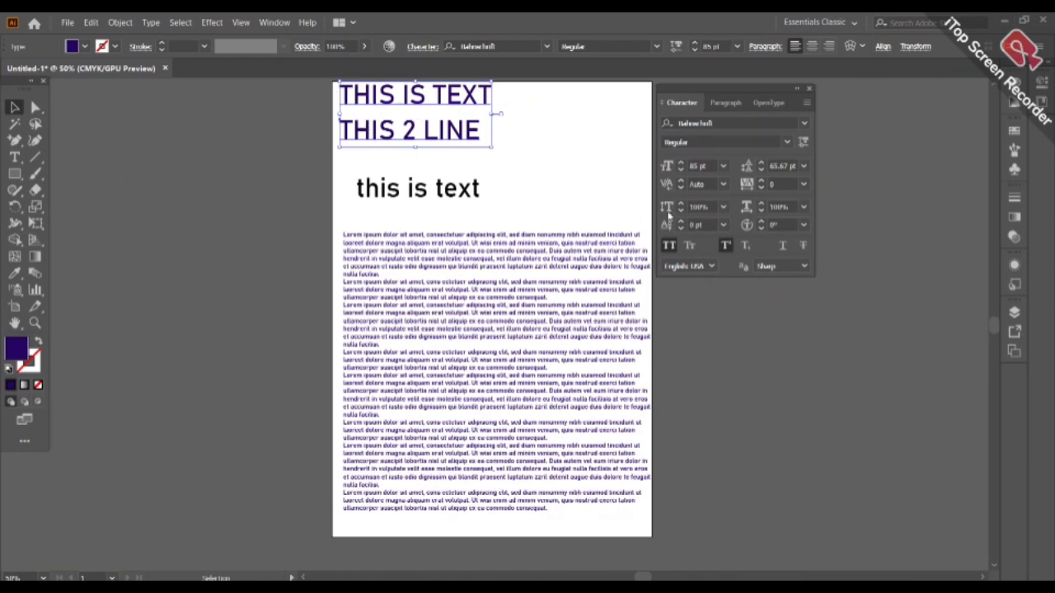
pyautogui.click(725, 247)
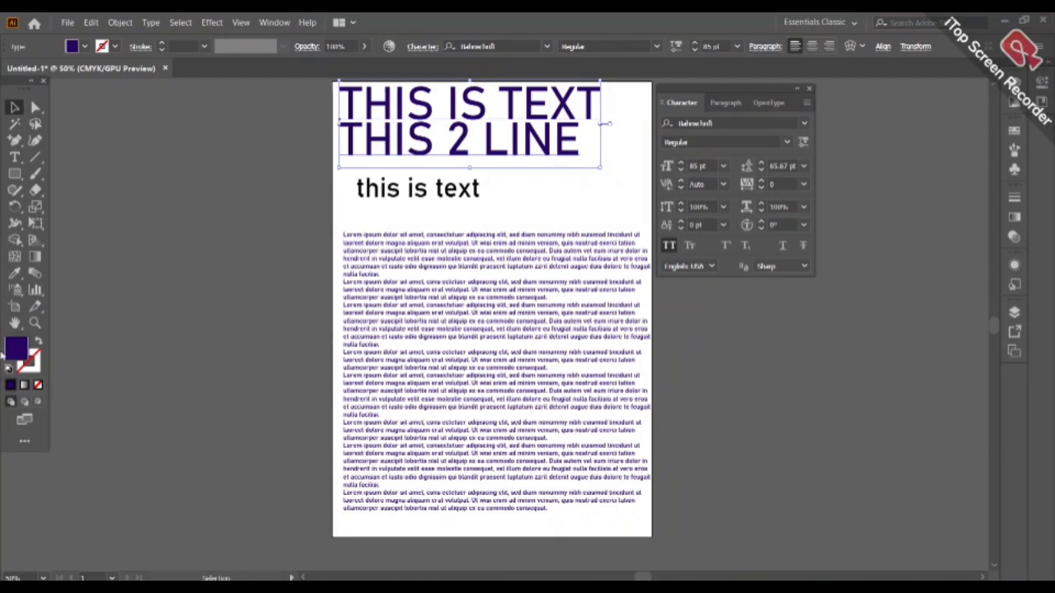
# - Review the heading's language and anti-aliasing choices, keeping English: USA and Sharp, and move the heading slightly in from the page's corner
pyautogui.click(712, 266)
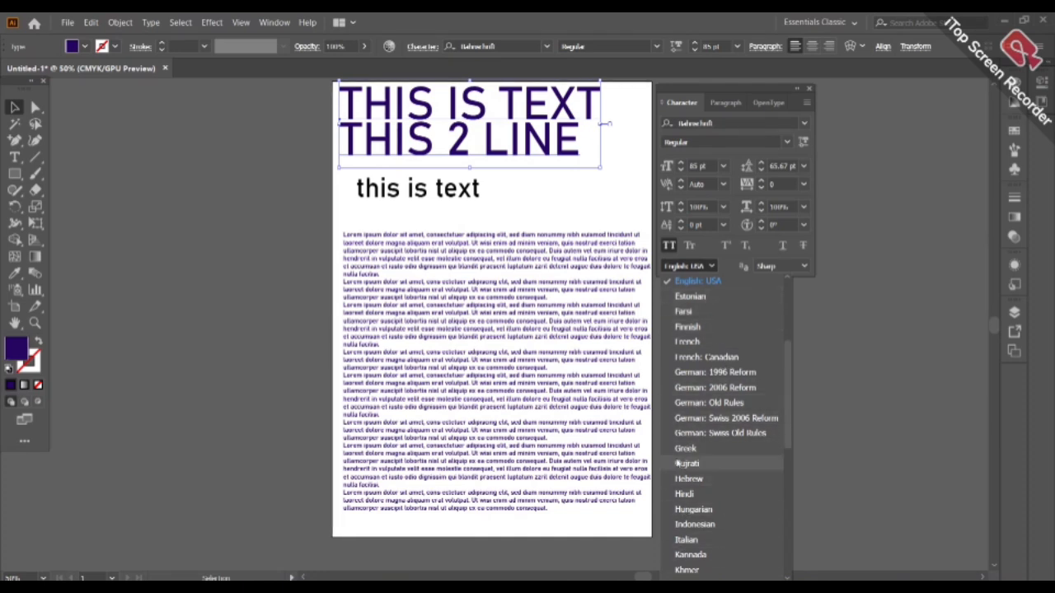
pyautogui.click(679, 284)
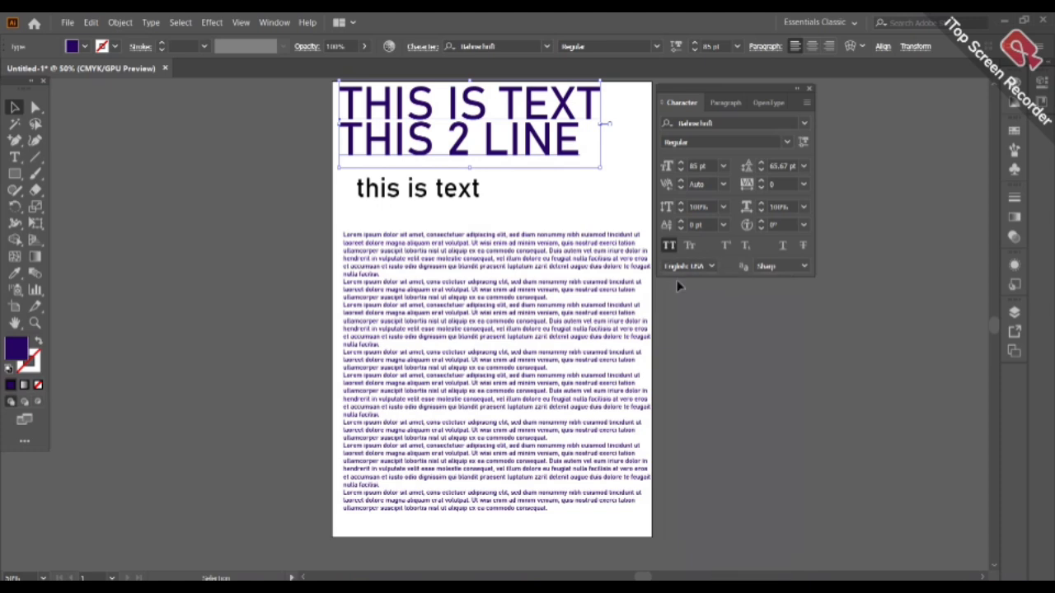
pyautogui.click(799, 266)
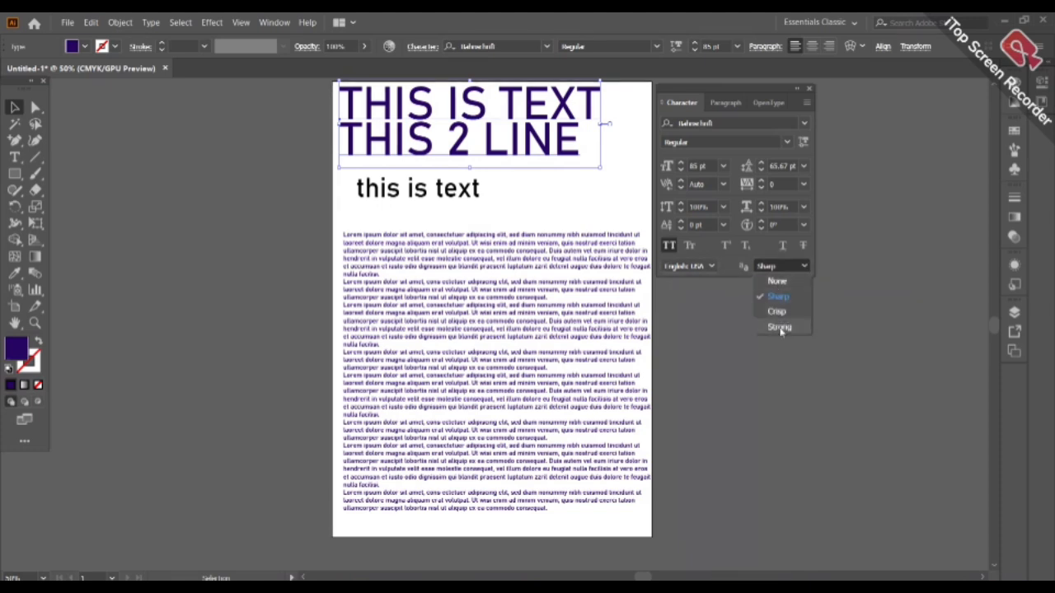
pyautogui.click(776, 297)
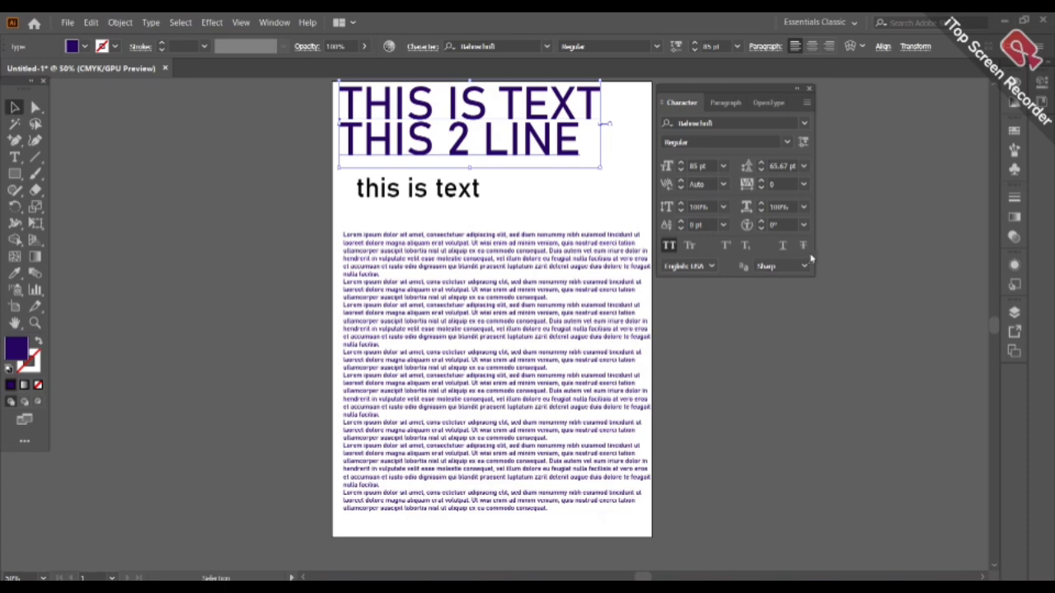
pyautogui.click(803, 269)
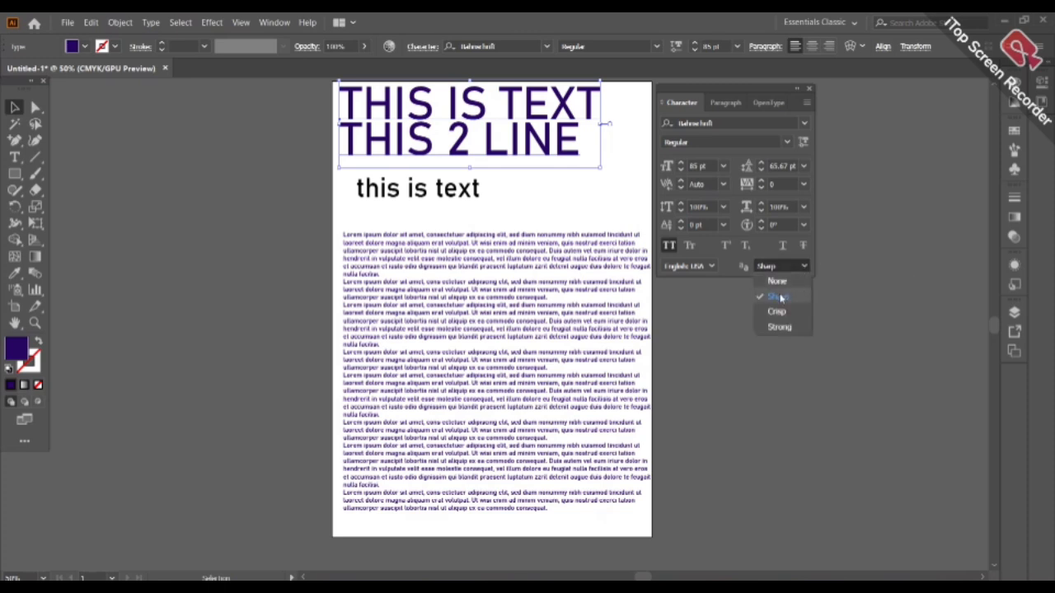
pyautogui.click(780, 298)
pyautogui.moveTo(509, 150)
pyautogui.mouseDown()
pyautogui.moveTo(495, 169)
pyautogui.moveTo(517, 157)
pyautogui.mouseUp()
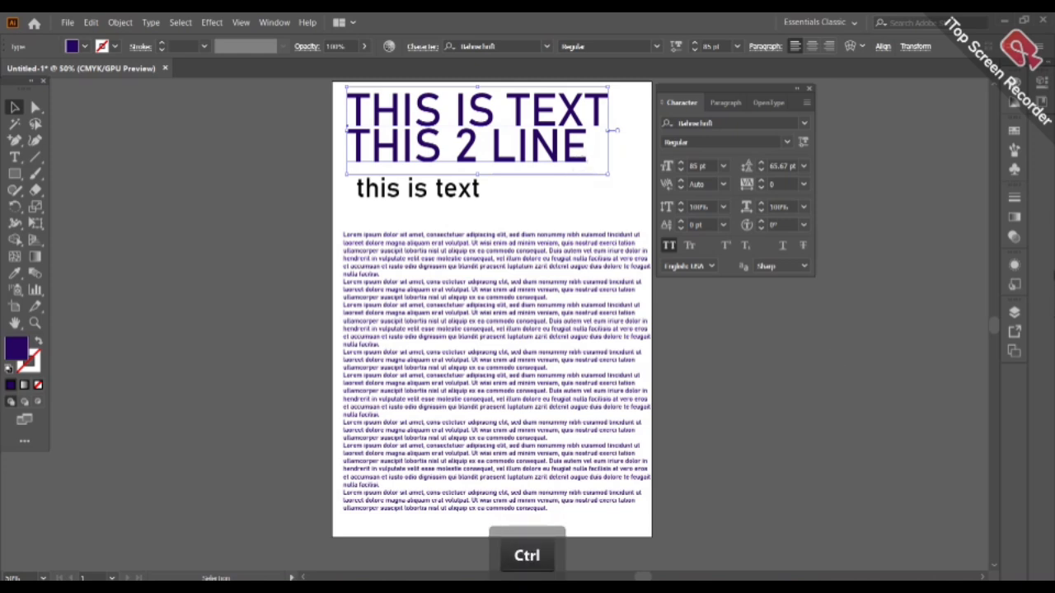
# - Set the anti-aliasing method of the small "this is text" line to Sharp
pyautogui.hotkey('ctrl', '=')
pyautogui.hotkey('ctrl', '=')
pyautogui.hotkey('ctrl', '=')
pyautogui.hotkey('ctrl', '=')
pyautogui.hotkey('ctrl', '=')
pyautogui.hotkey('ctrl', '=')
pyautogui.hotkey('ctrl', '=')
pyautogui.hotkey('ctrl', '=')
pyautogui.hotkey('ctrl', '=')
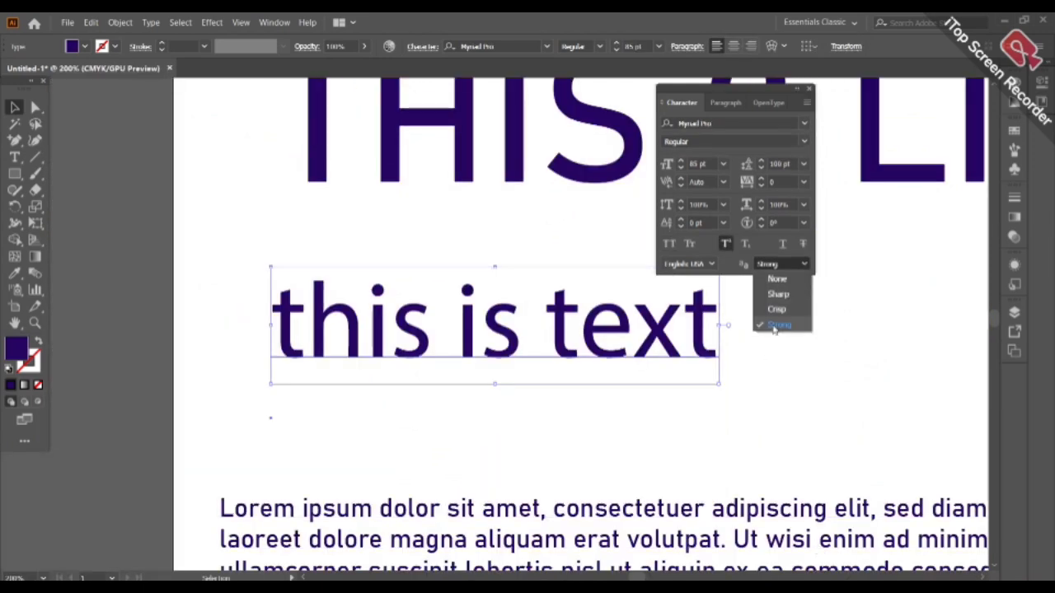
pyautogui.click(807, 265)
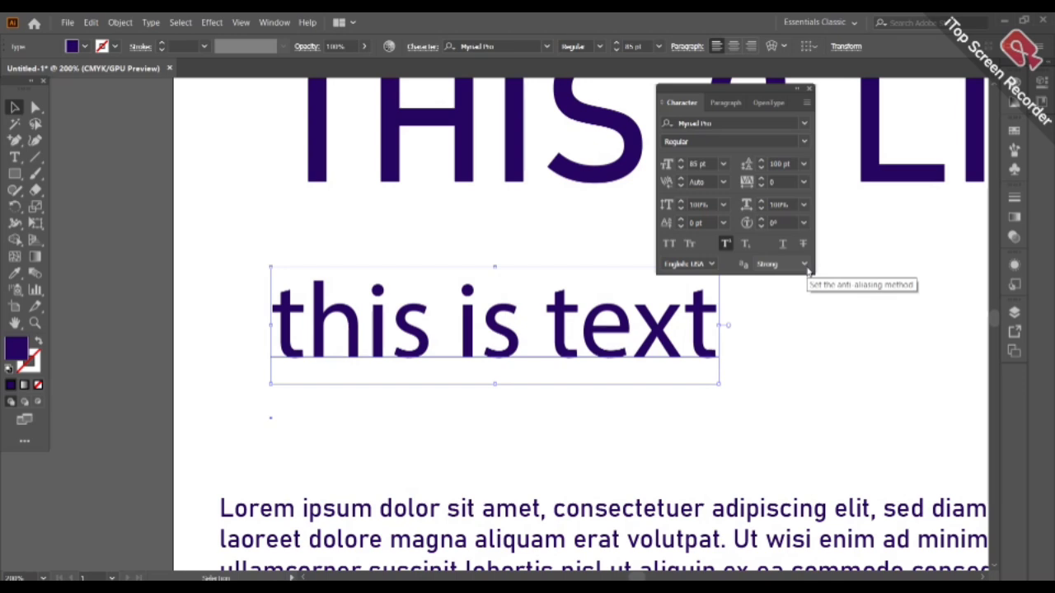
pyautogui.click(808, 271)
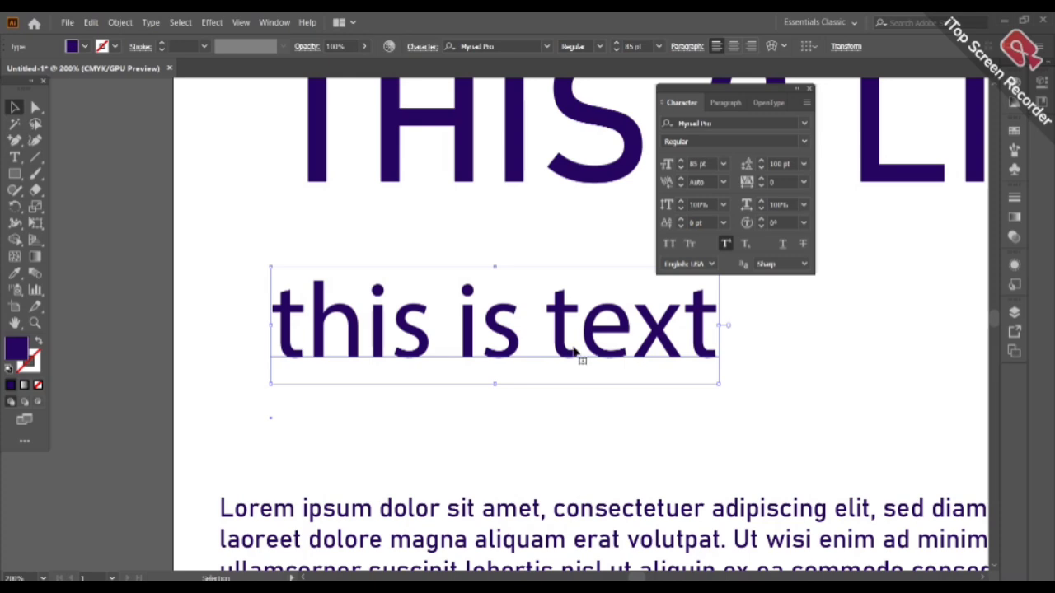
# - Move the "this is text" line slightly to the right beneath the heading
pyautogui.moveTo(562, 364); pyautogui.dragTo(541, 350)
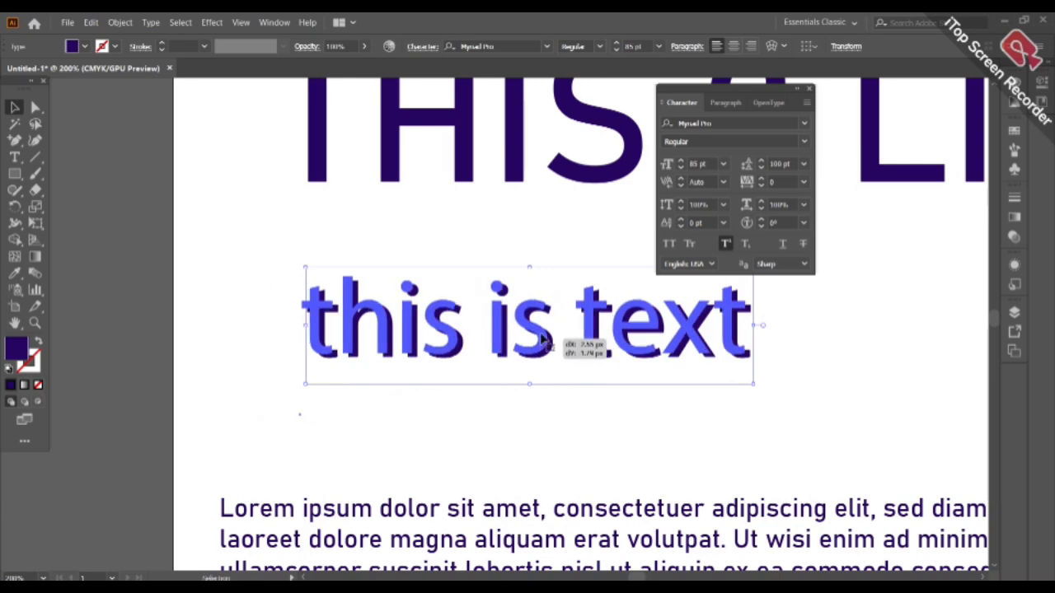
pyautogui.click(398, 247)
pyautogui.hotkey('ctrl', '-')
pyautogui.hotkey('ctrl', '-')
pyautogui.hotkey('ctrl', '-')
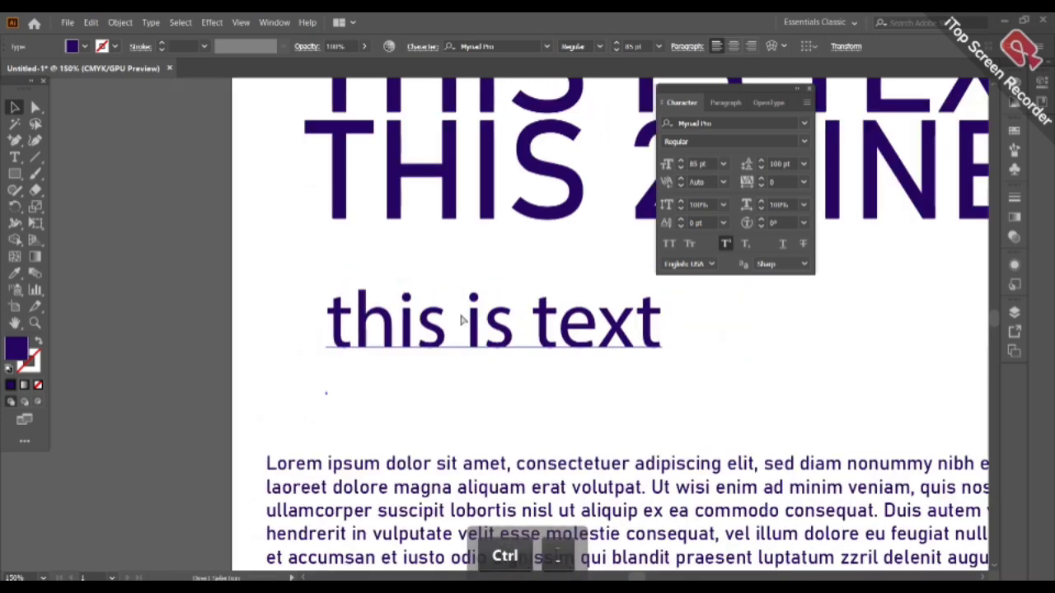
pyautogui.hotkey('ctrl', '-')
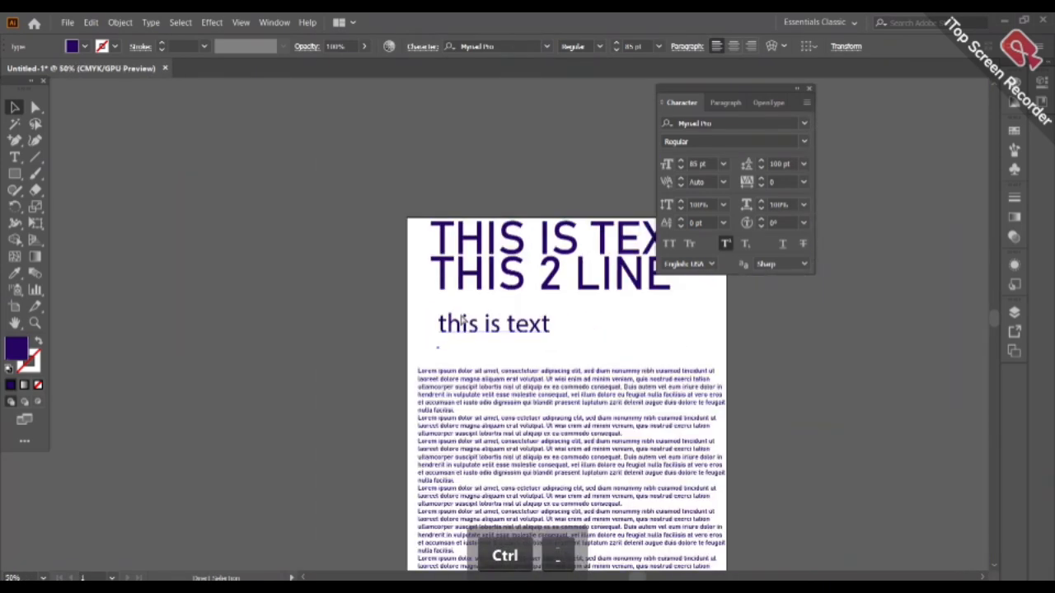
# - Select the "this is text" line and collapse the floating Character panel group to its labels
pyautogui.click(470, 327)
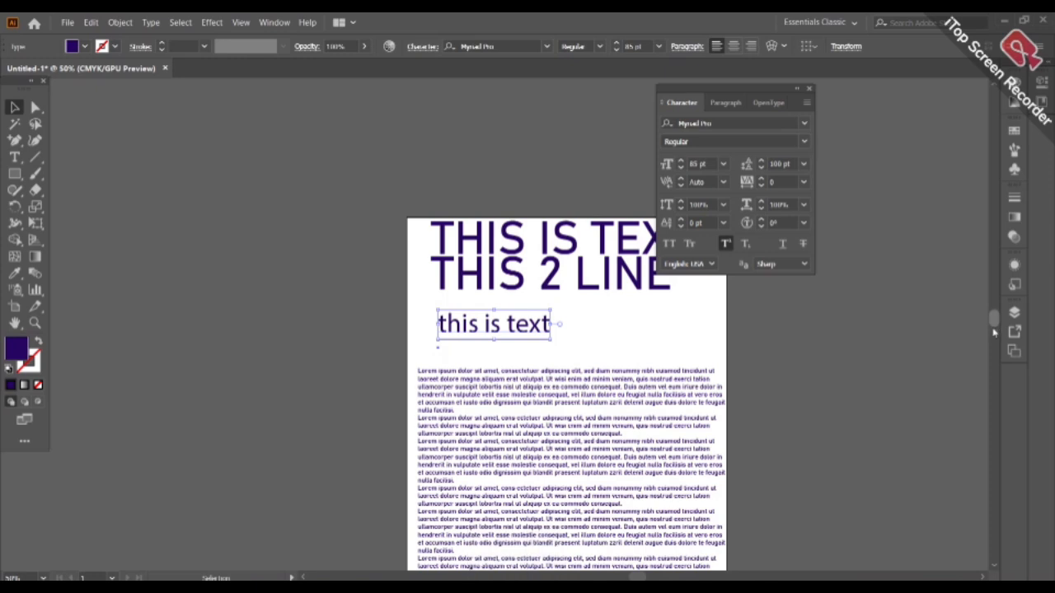
pyautogui.moveTo(994, 324); pyautogui.dragTo(994, 328)
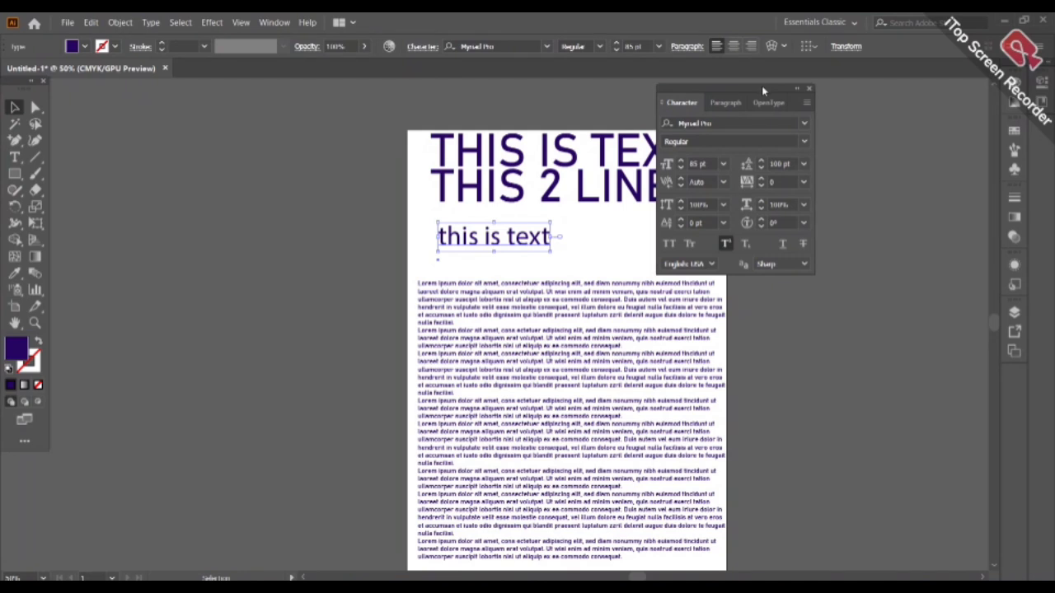
pyautogui.click(793, 86)
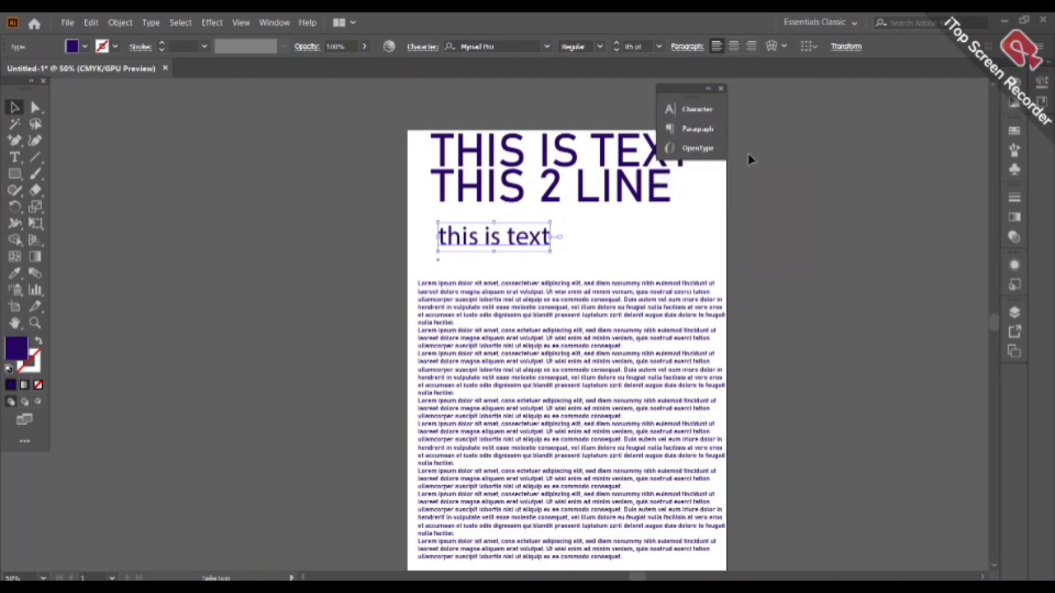